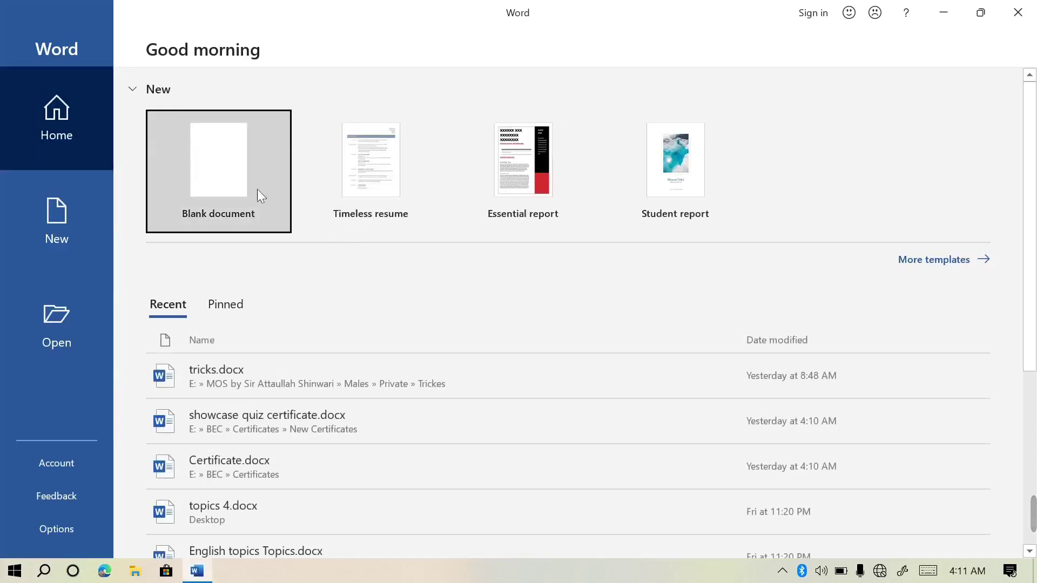
# Create a new blank document and bring up the page layout commands.
pyautogui.click(257, 190)
pyautogui.click(168, 40)
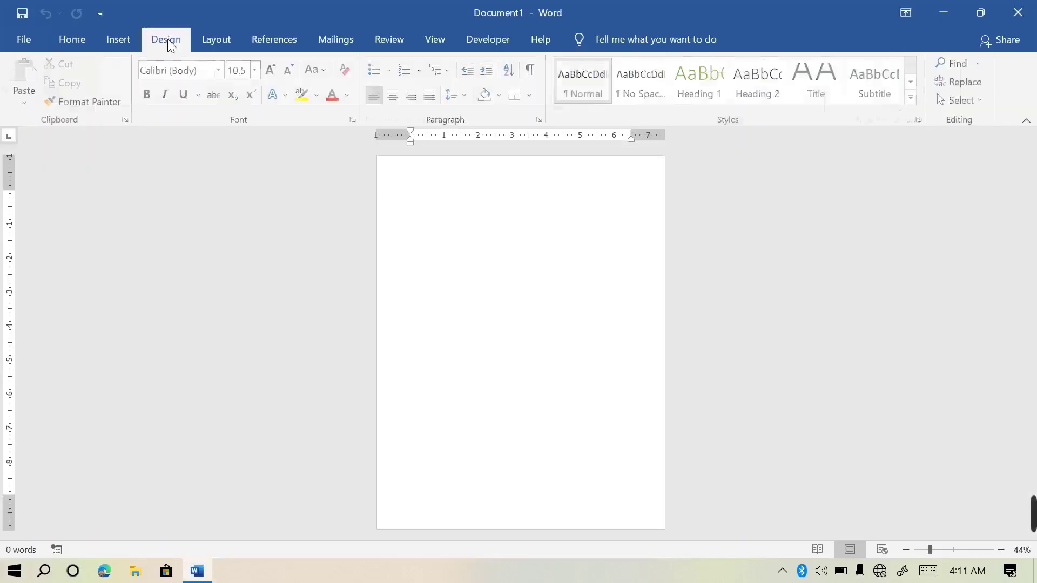
pyautogui.click(60, 46)
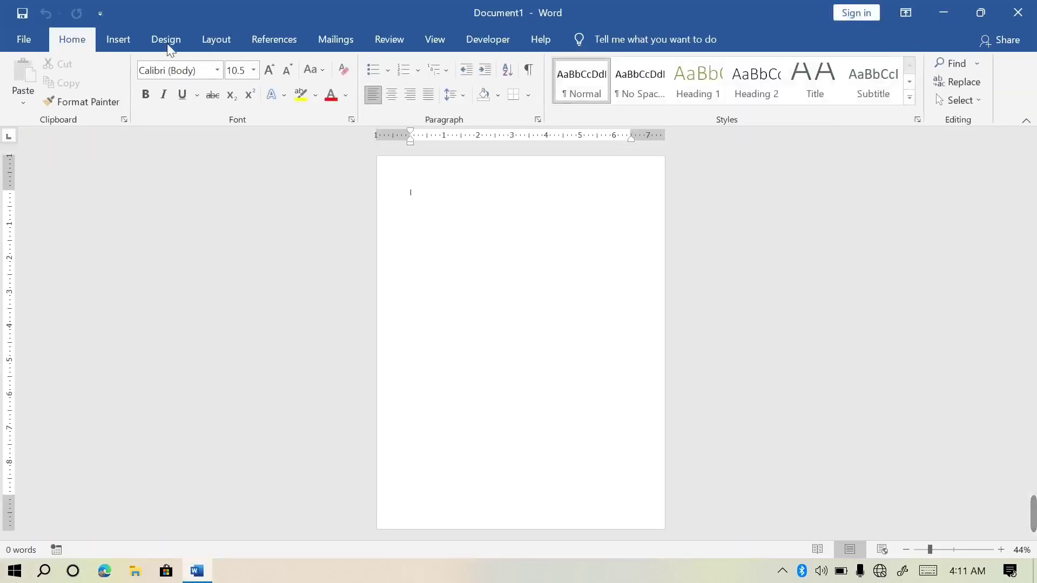
pyautogui.click(211, 41)
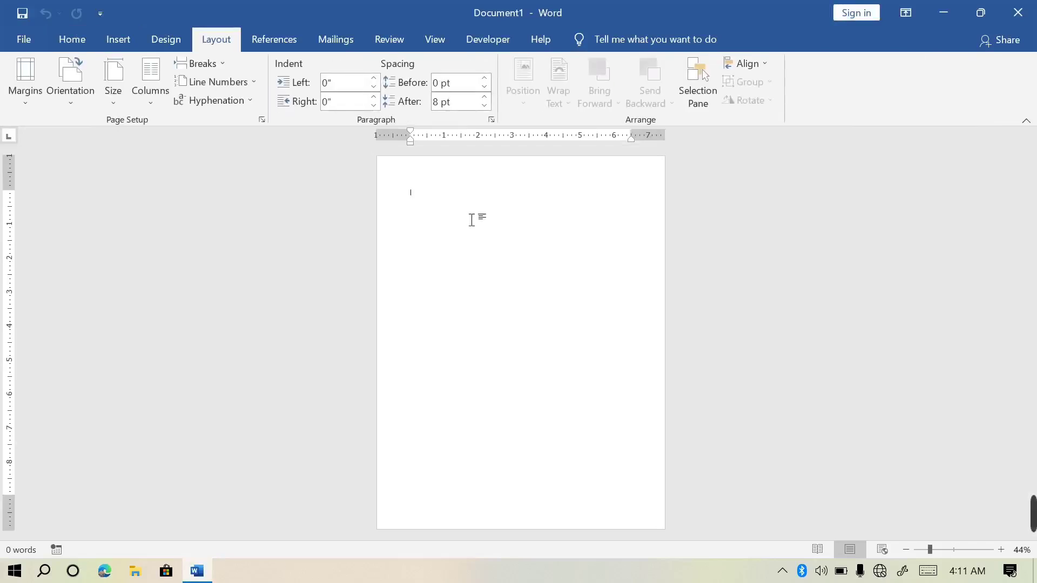
pyautogui.click(957, 548)
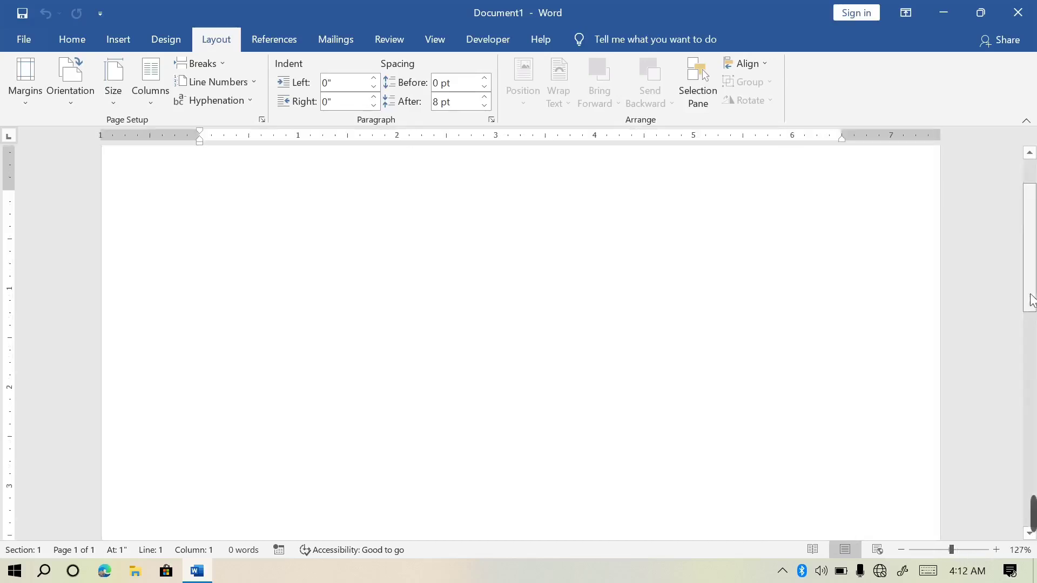
pyautogui.scroll(2, 1028, 254)
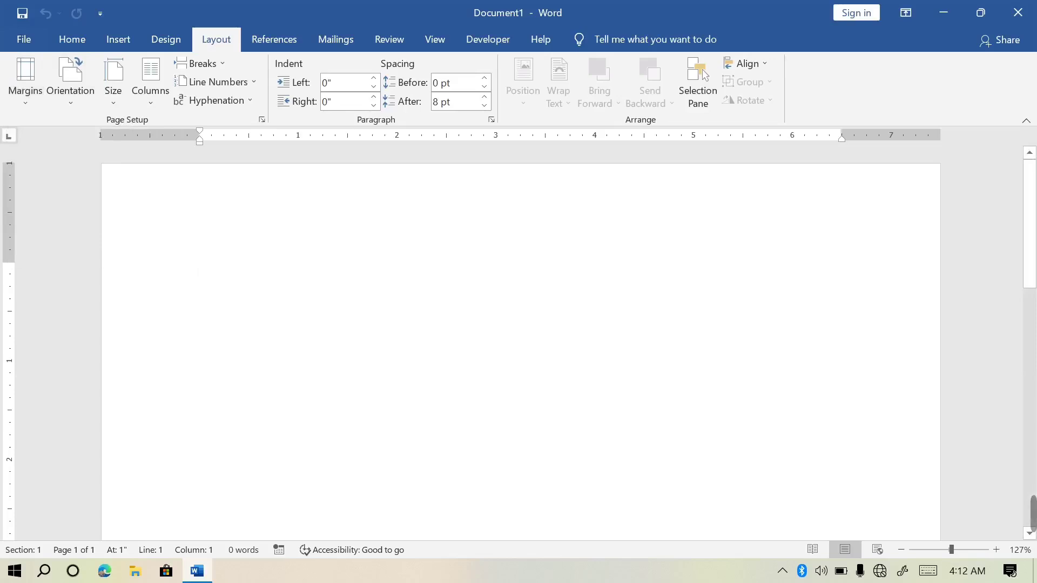
# Fill the blank page with sample paragraphs using =rand().
pyautogui.write('=r')
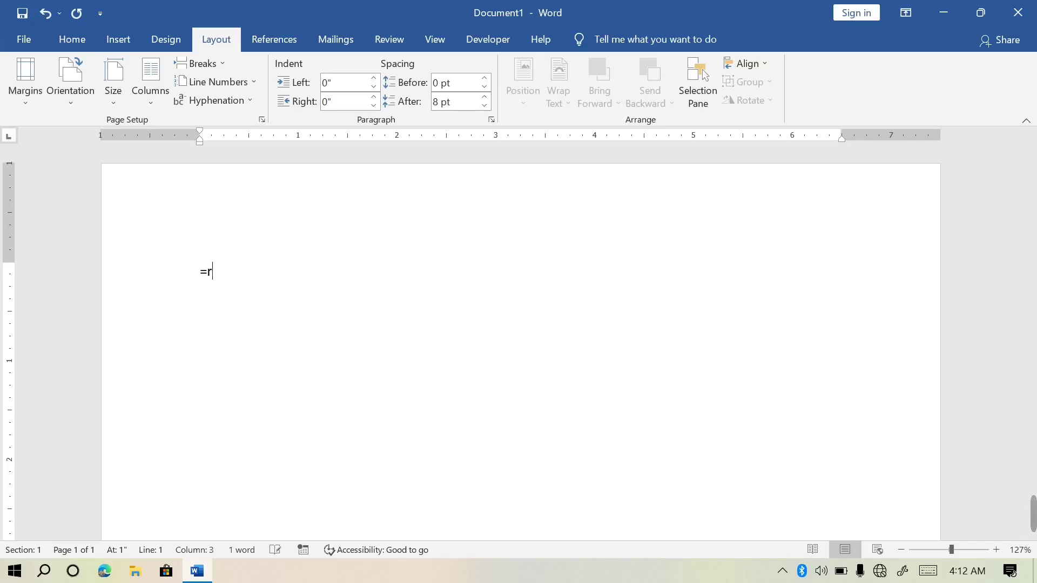
pyautogui.write('and()')
pyautogui.press('Return')
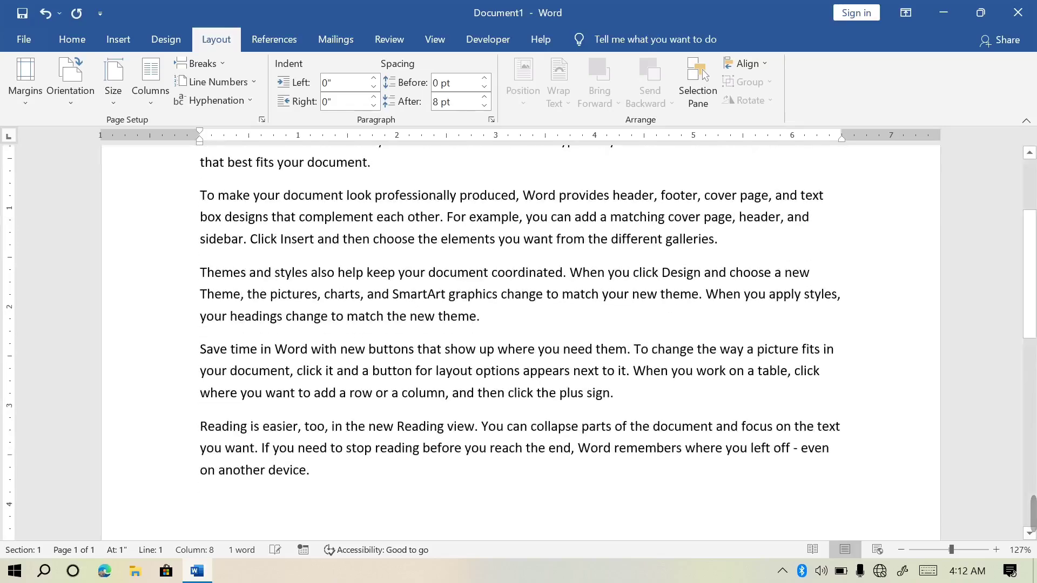
pyautogui.click(941, 549)
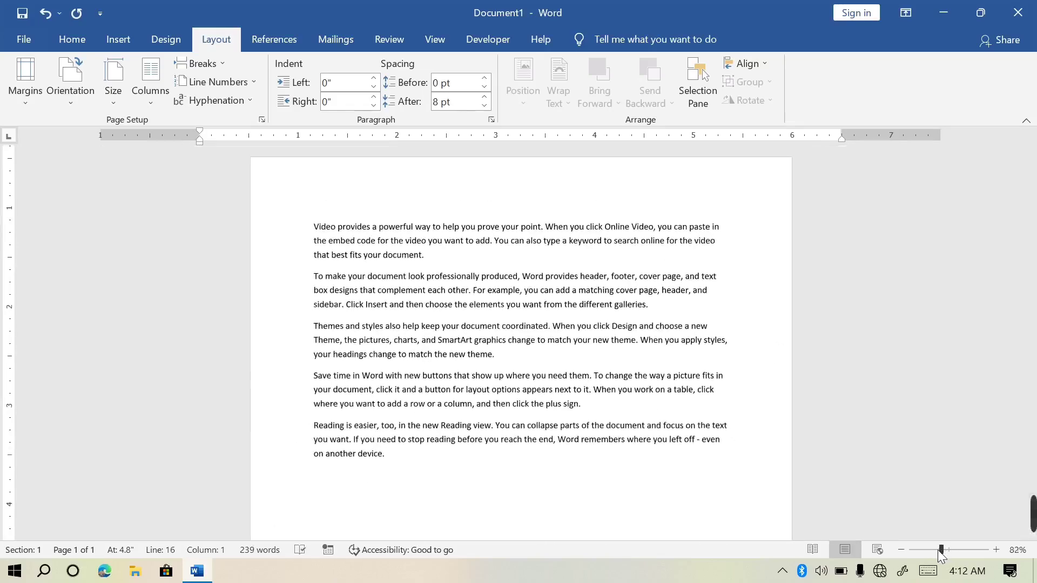
pyautogui.moveTo(941, 550); pyautogui.dragTo(937, 550)
# Switch to Snipping Tool, capture the page area with the first three paragraphs, and maximize the snip window.
pyautogui.press('super')
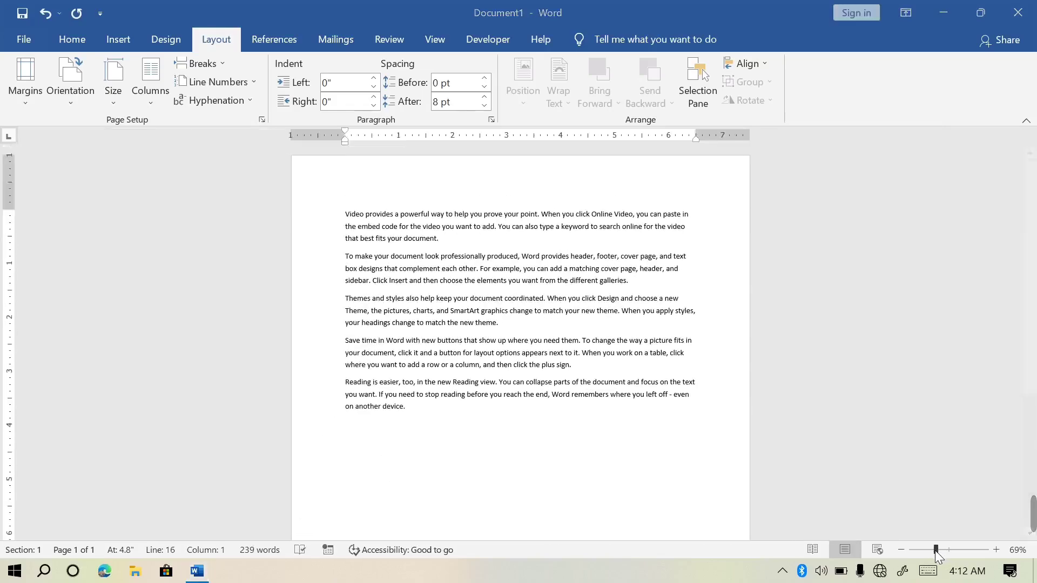
pyautogui.write('no')
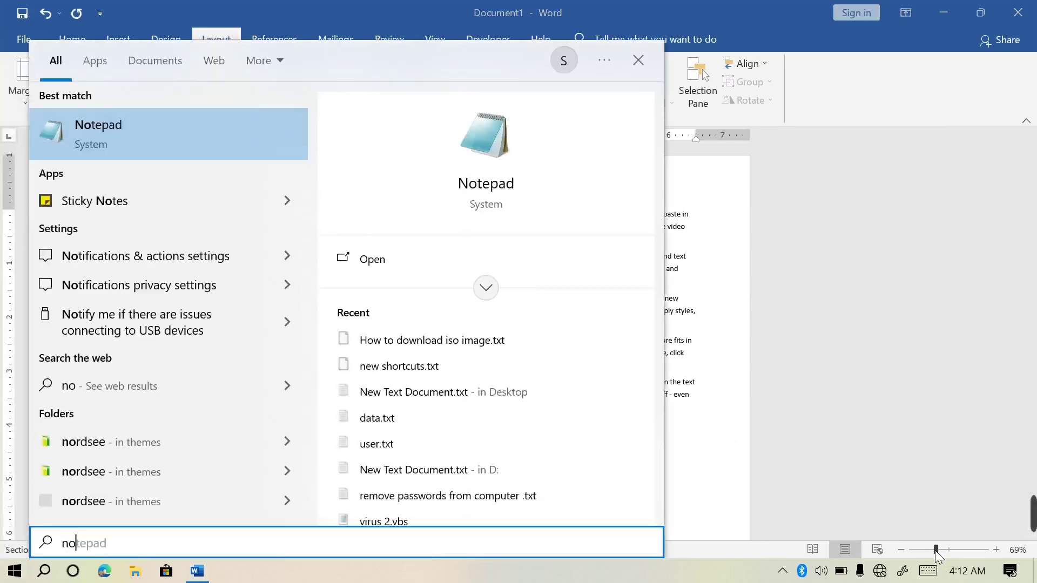
pyautogui.press('BackSpace')
pyautogui.press('BackSpace')
pyautogui.write('sni')
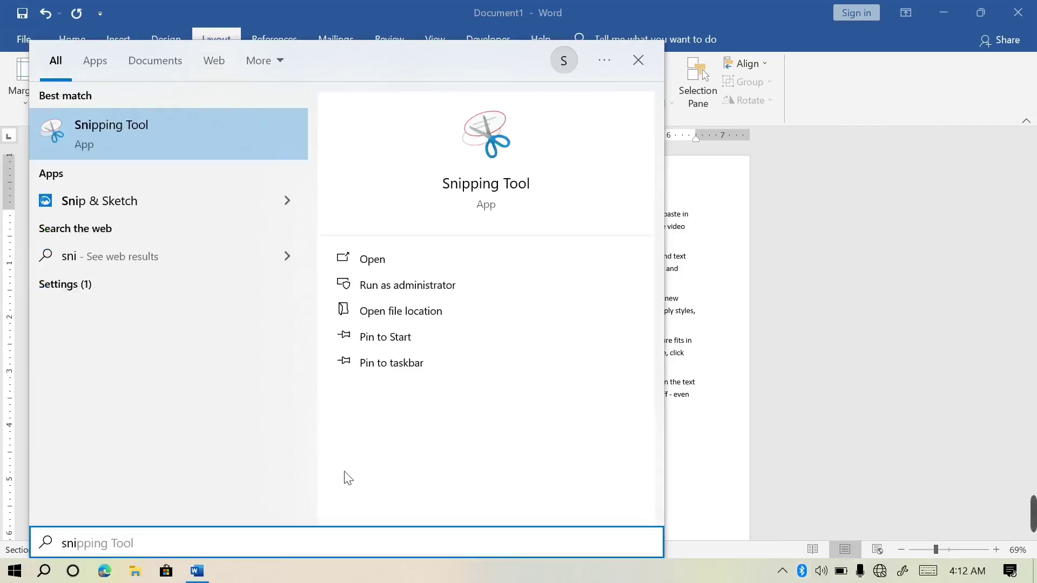
pyautogui.press('Return')
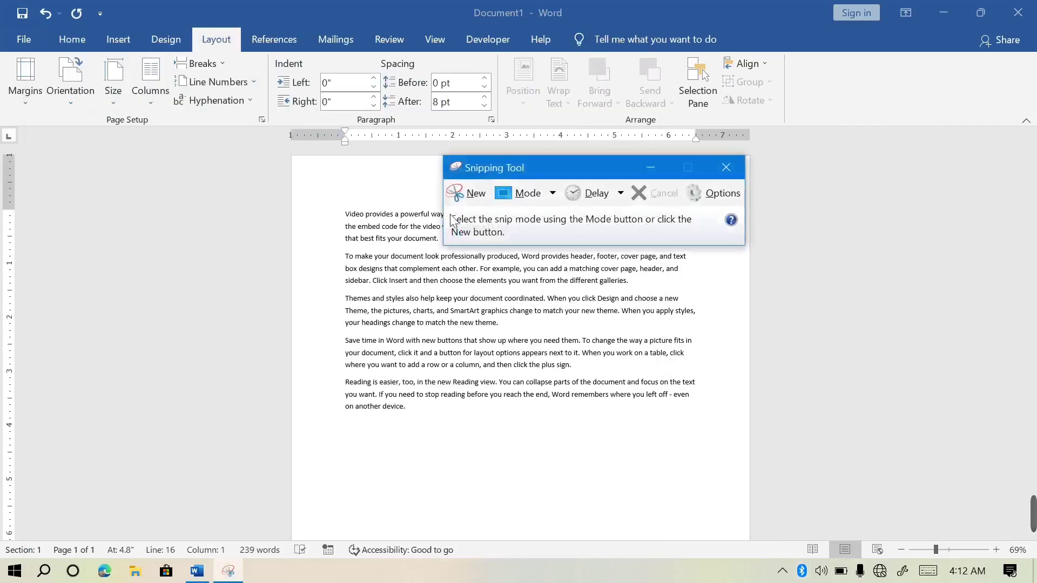
pyautogui.click(468, 193)
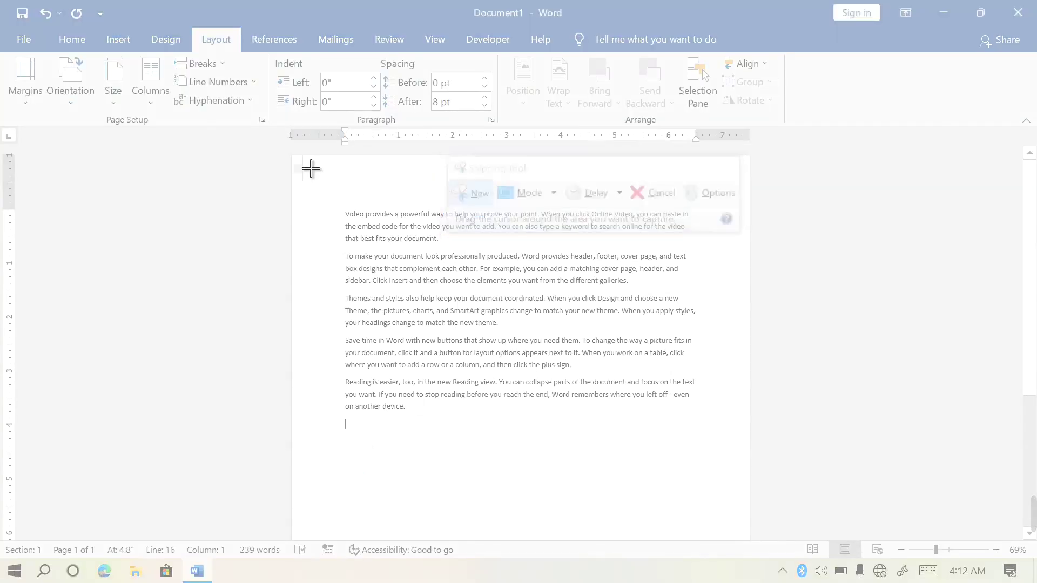
pyautogui.moveTo(288, 158); pyautogui.dragTo(756, 336)
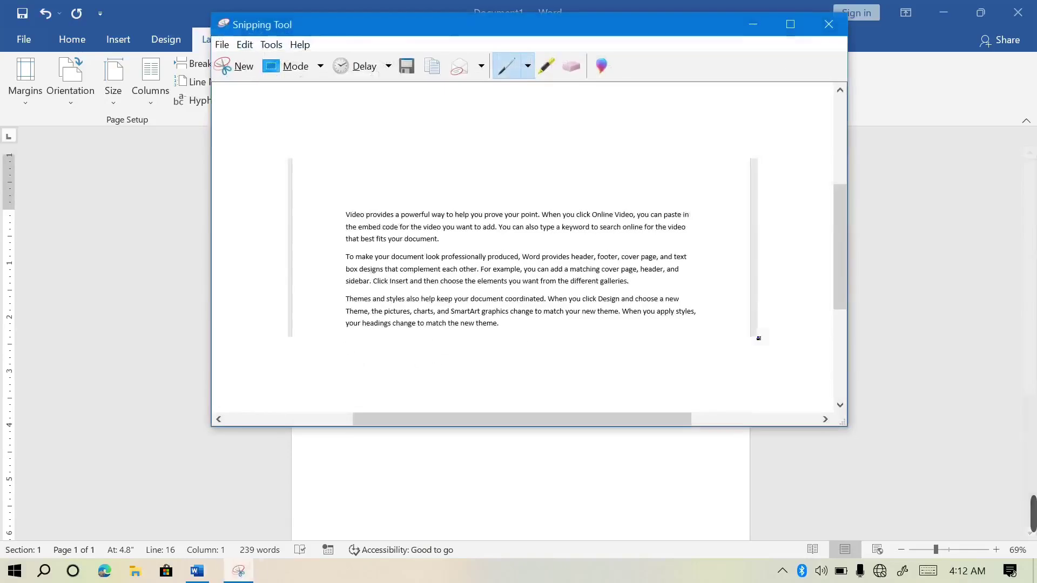
pyautogui.click(796, 24)
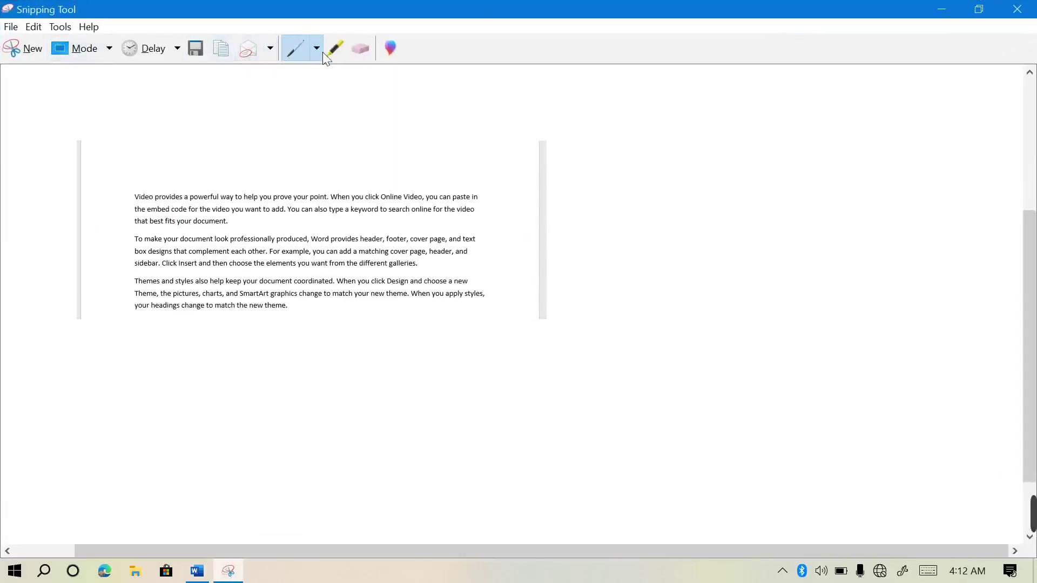
# Mark the margins on all four sides of the snipped page with pen strokes, and close the snip without saving.
pyautogui.moveTo(59, 172)
pyautogui.mouseDown()
pyautogui.moveTo(82, 165)
pyautogui.moveTo(86, 194)
pyautogui.moveTo(132, 270)
pyautogui.moveTo(105, 243)
pyautogui.moveTo(86, 243)
pyautogui.mouseUp()
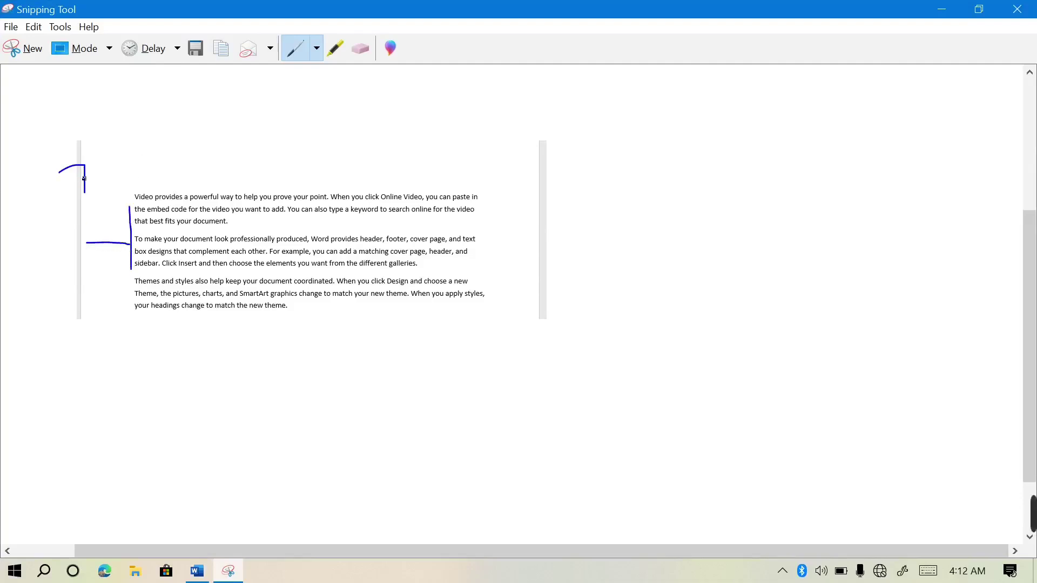
pyautogui.moveTo(84, 185); pyautogui.dragTo(77, 299)
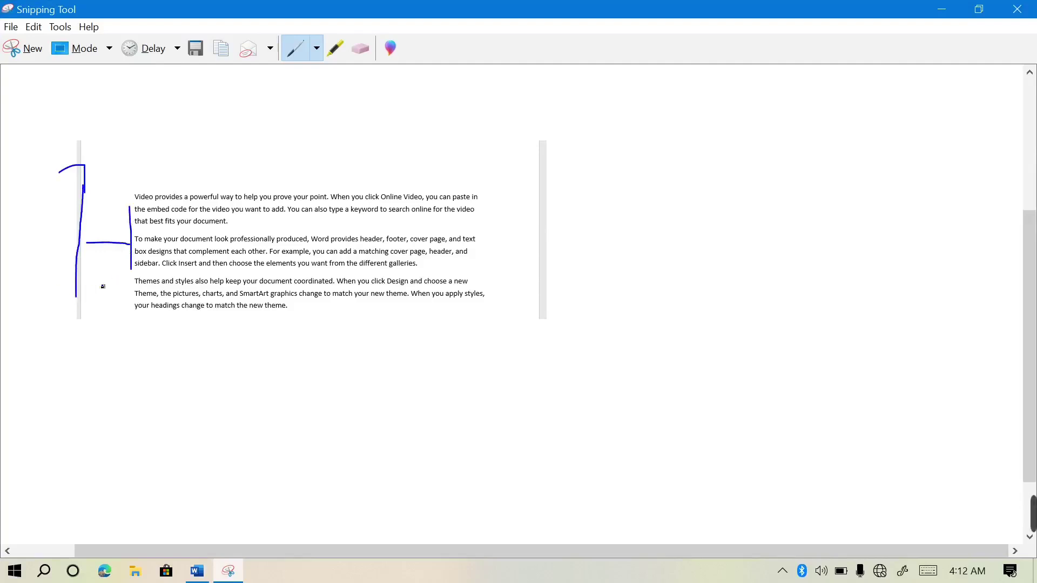
pyautogui.moveTo(46, 289)
pyautogui.mouseDown()
pyautogui.moveTo(84, 289)
pyautogui.moveTo(81, 301)
pyautogui.moveTo(132, 303)
pyautogui.moveTo(132, 313)
pyautogui.mouseUp()
pyautogui.moveTo(479, 251); pyautogui.dragTo(546, 246)
pyautogui.moveTo(376, 160); pyautogui.dragTo(375, 167)
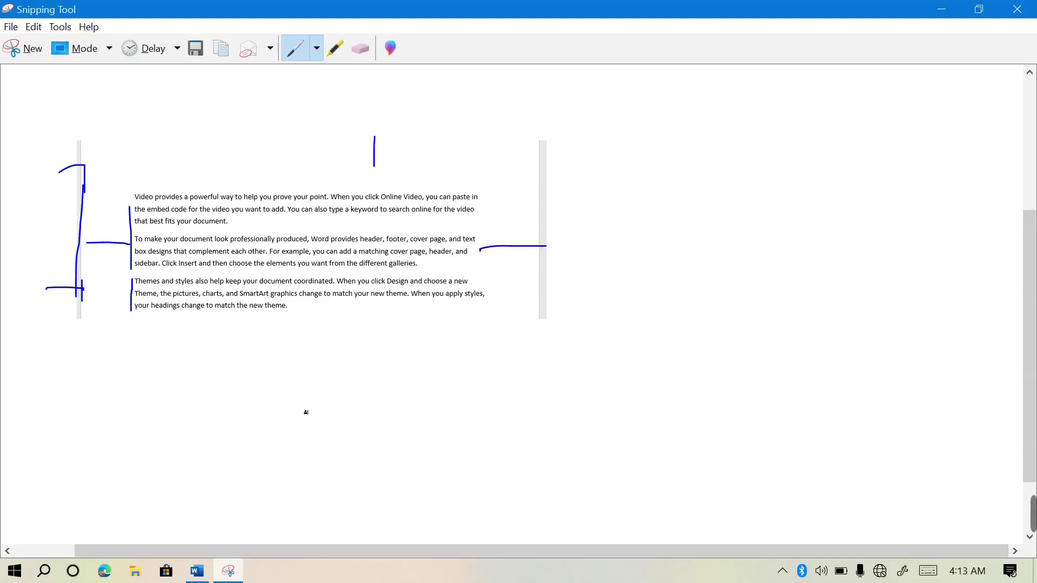
pyautogui.moveTo(300, 403); pyautogui.dragTo(296, 461)
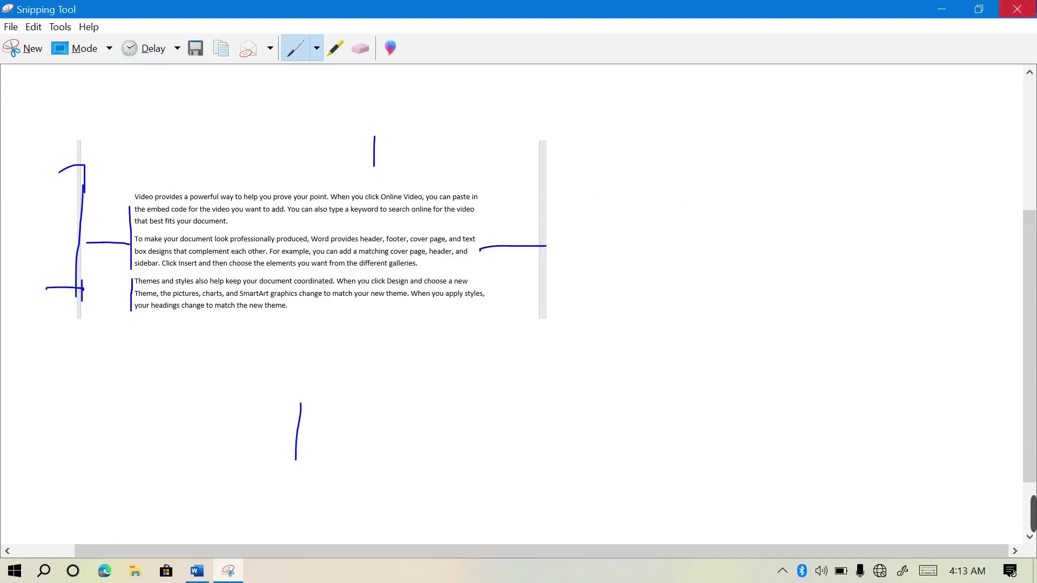
pyautogui.click(1017, 10)
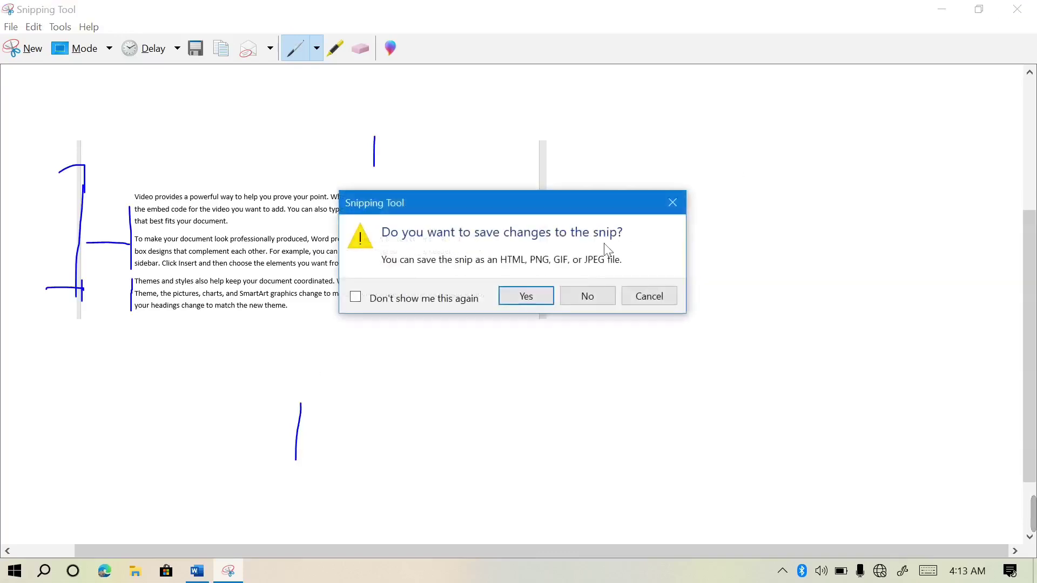
pyautogui.click(598, 297)
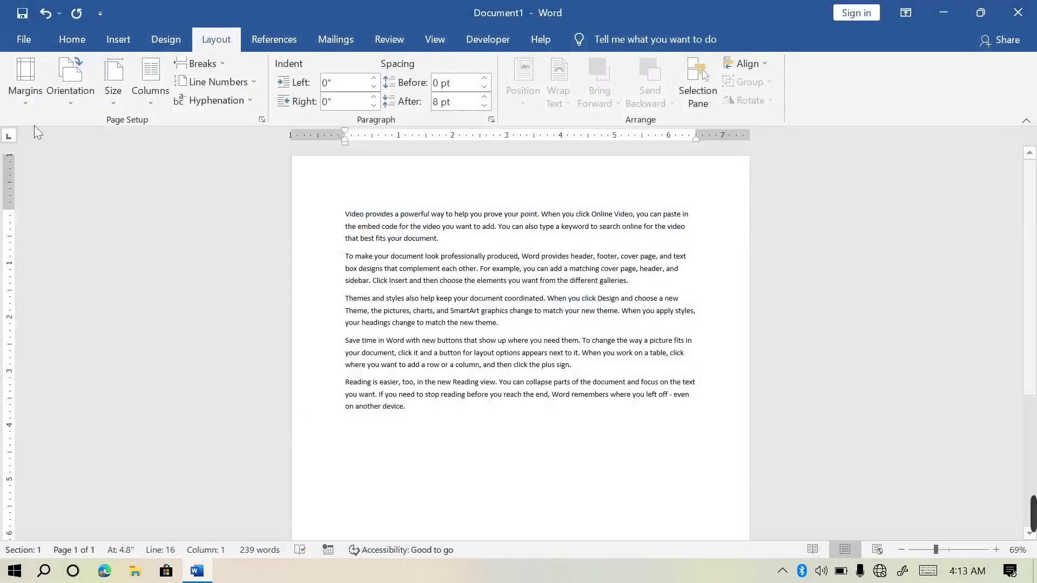
# Try the Narrow and Moderate margin presets on the document.
pyautogui.click(24, 105)
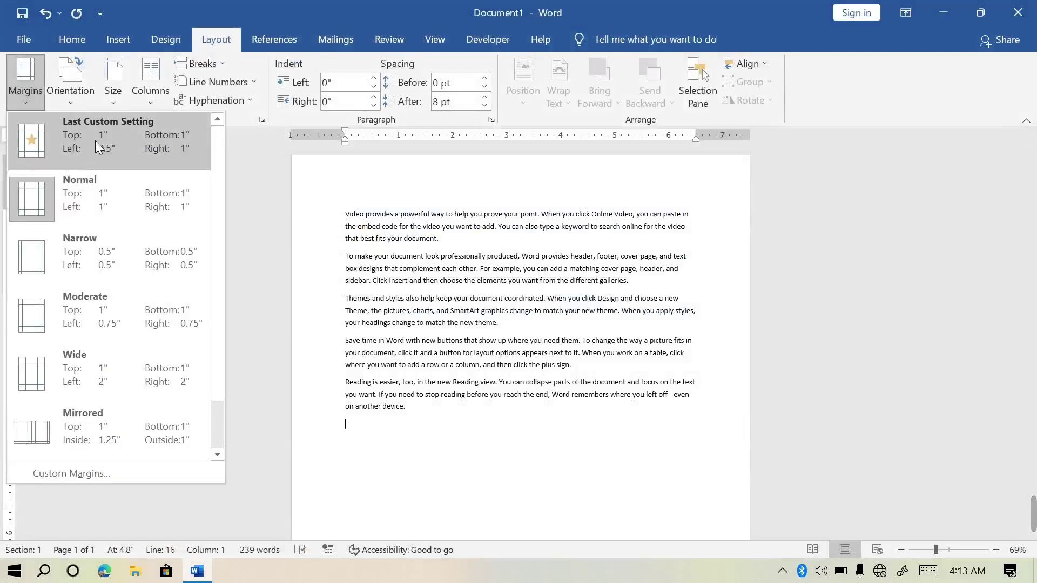
pyautogui.press('Escape')
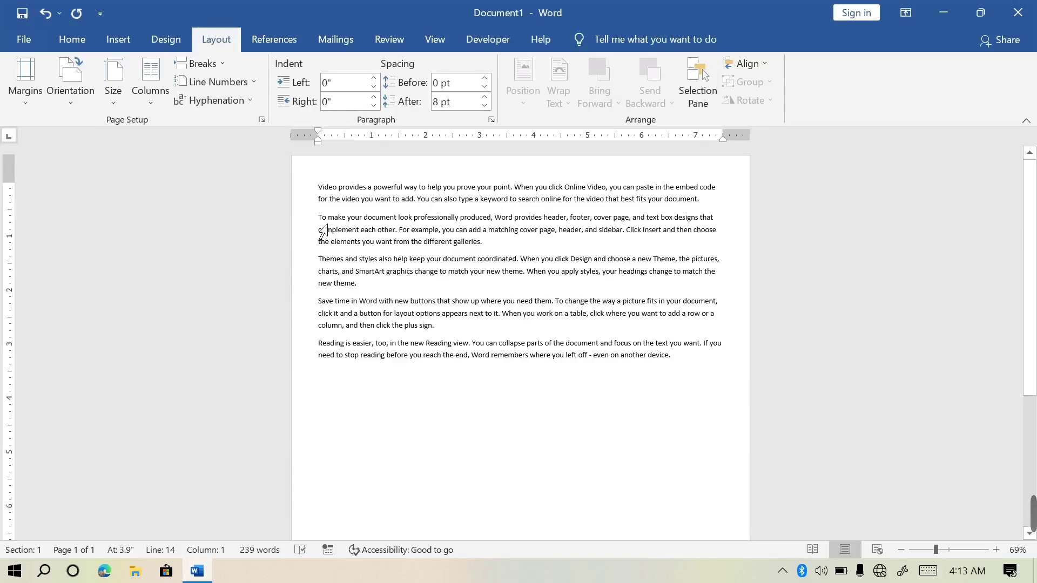
pyautogui.click(23, 100)
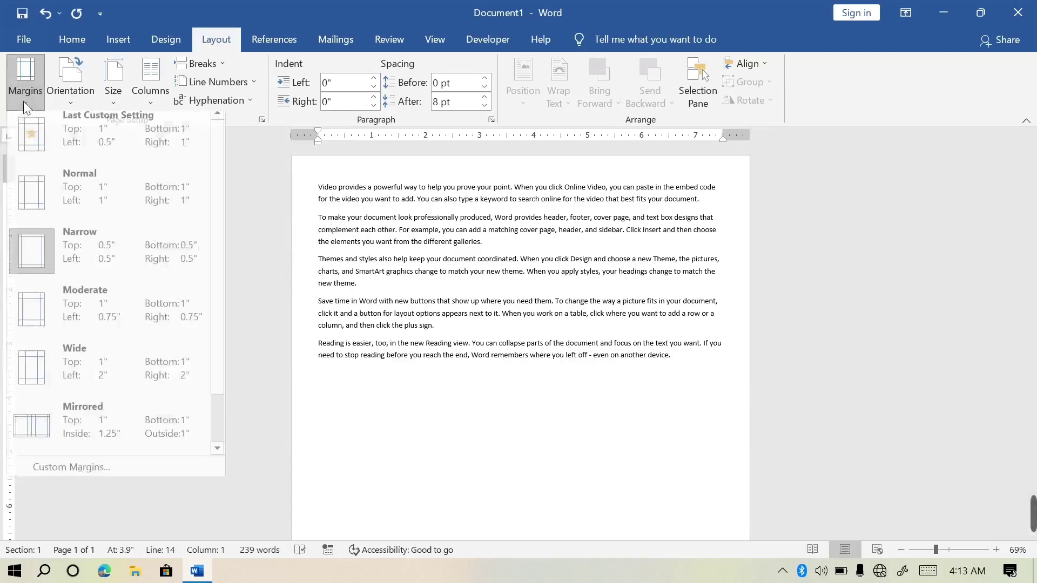
pyautogui.click(44, 323)
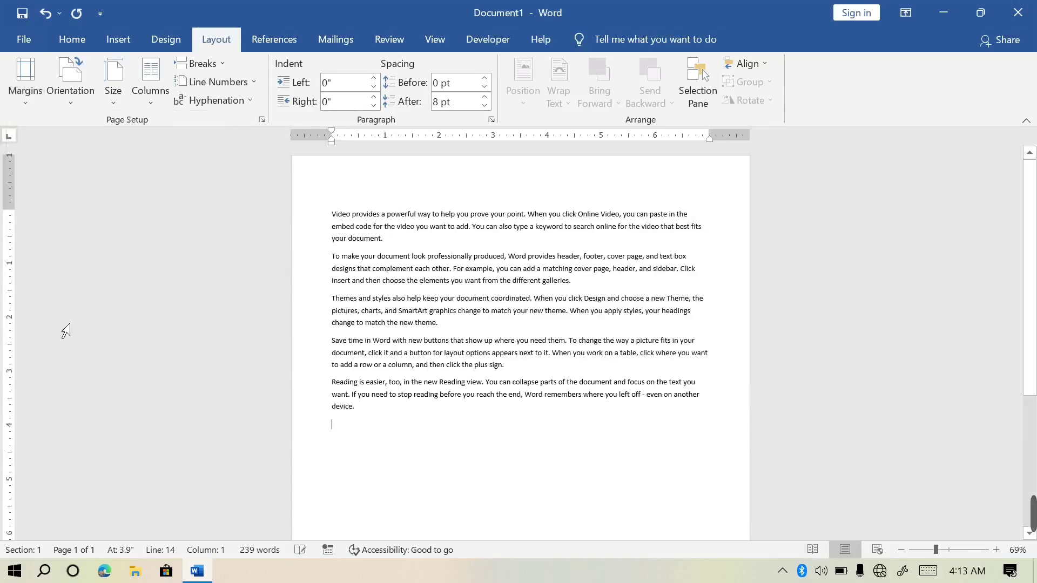
# Try the Wide and Mirrored margin presets on the document.
pyautogui.click(20, 100)
pyautogui.click(22, 401)
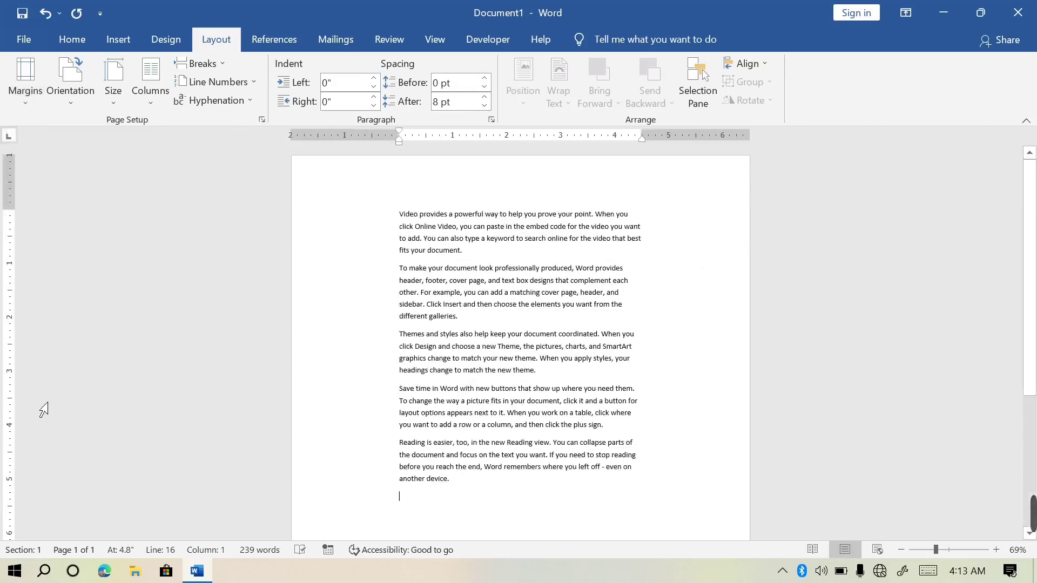
pyautogui.click(26, 105)
pyautogui.click(93, 429)
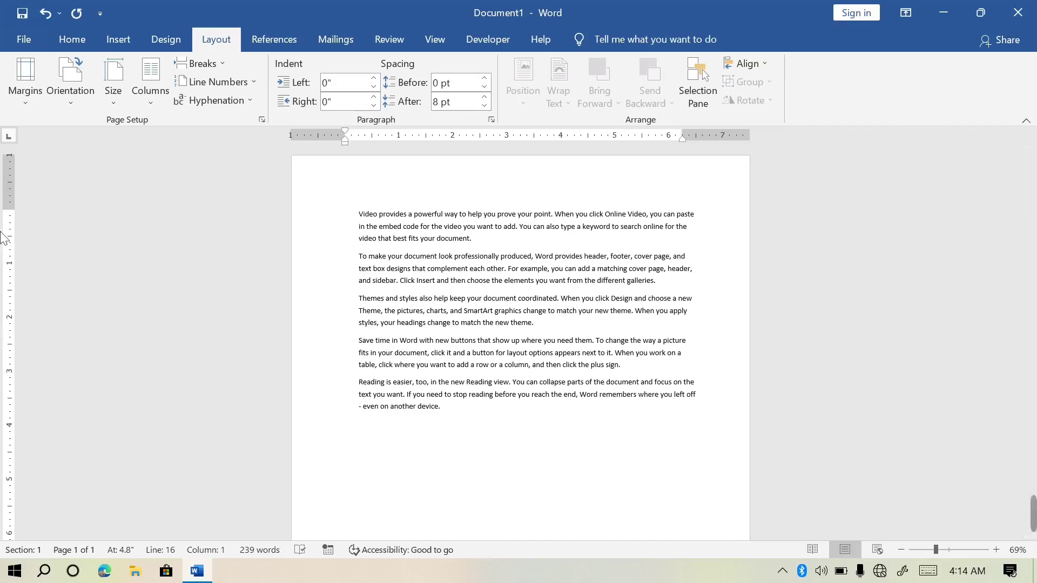
# Apply the Narrow margin preset once more and return the document to Normal margins.
pyautogui.click(28, 103)
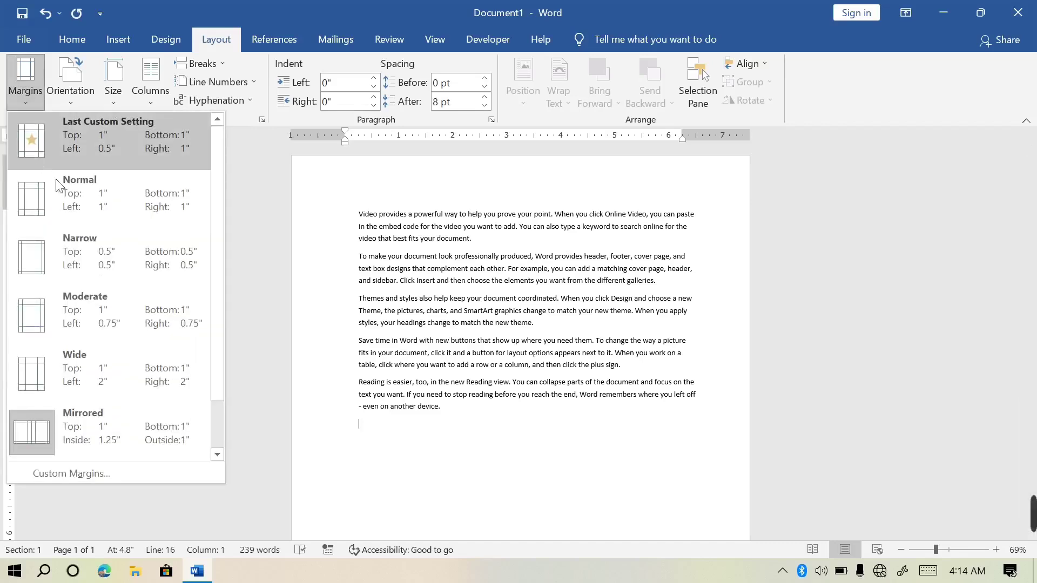
pyautogui.click(47, 261)
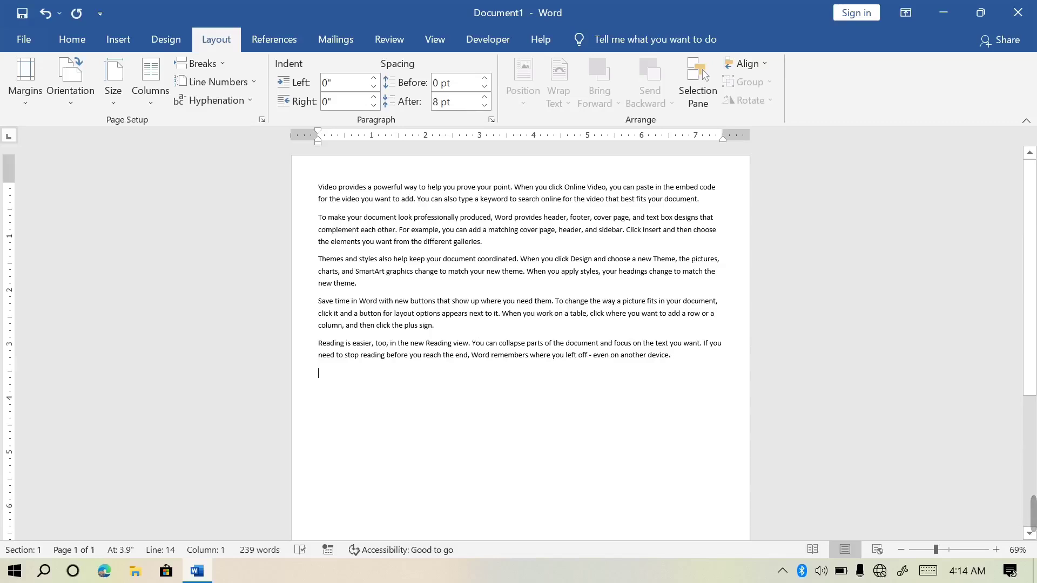
pyautogui.click(41, 102)
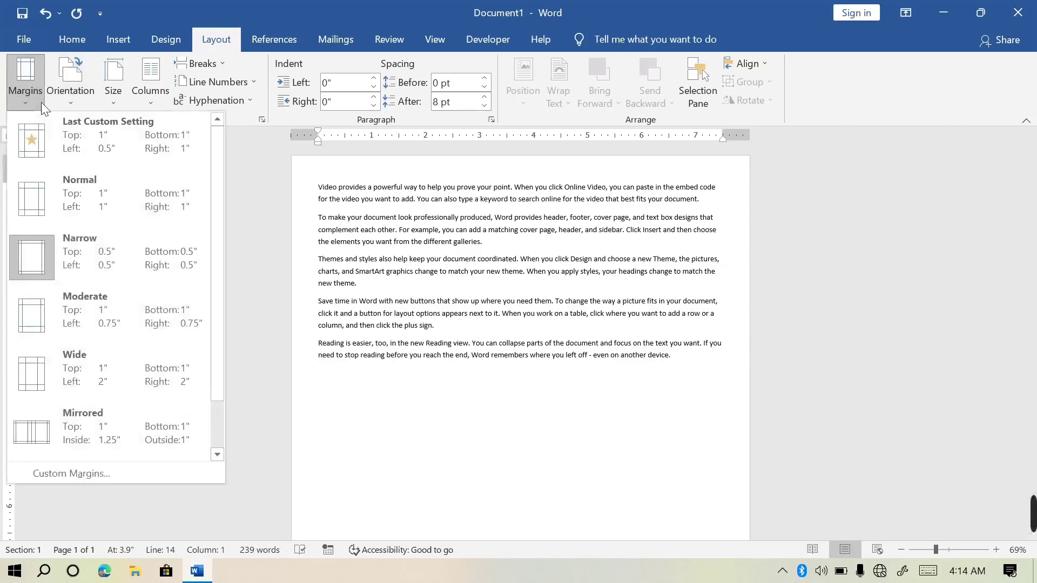
pyautogui.click(60, 202)
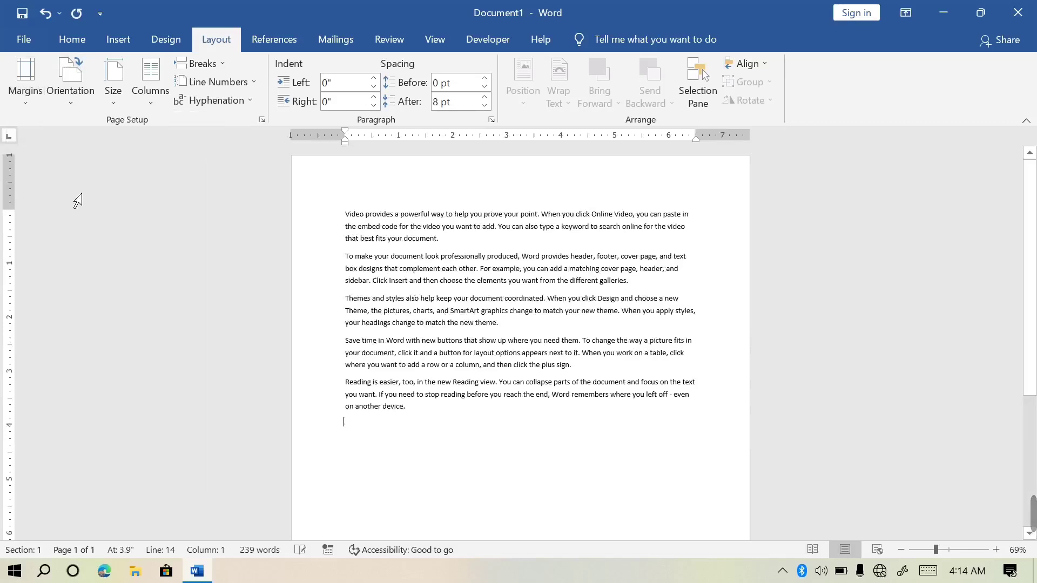
# Open the custom margin settings and set the top margin to 0.5" and the left margin to 0.2".
pyautogui.click(22, 103)
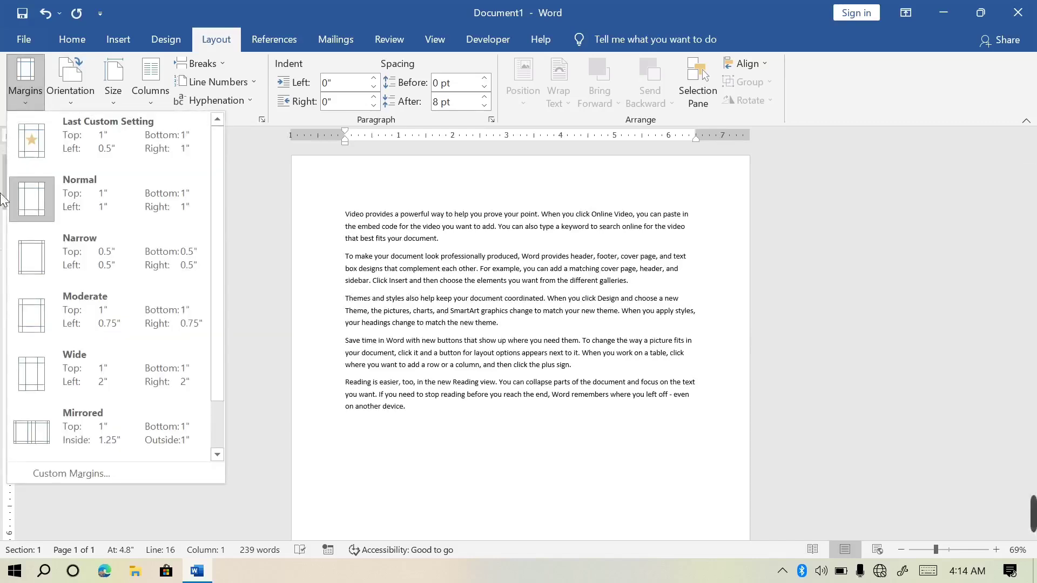
pyautogui.click(112, 472)
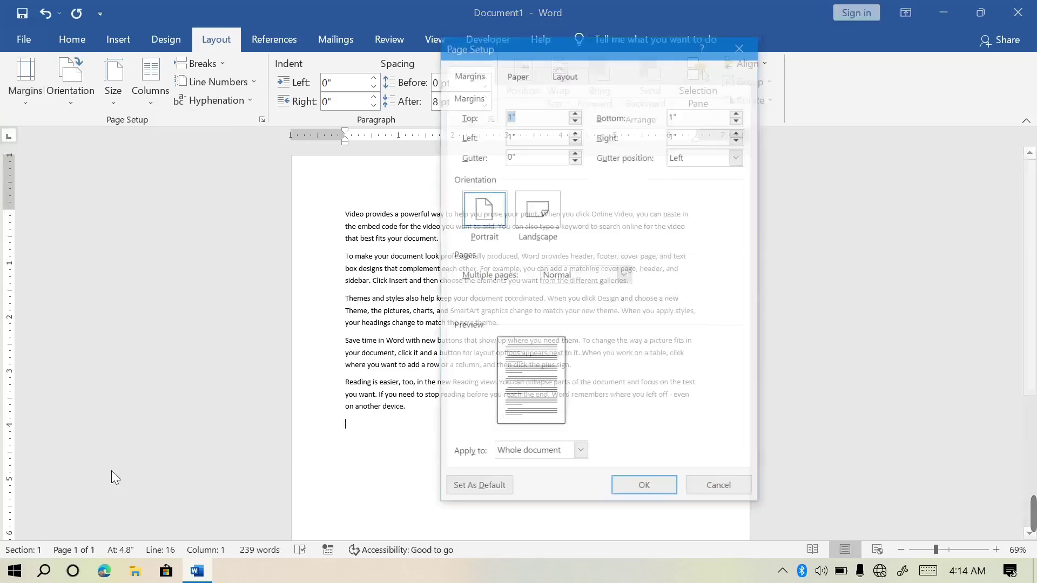
pyautogui.moveTo(611, 51); pyautogui.dragTo(747, 71)
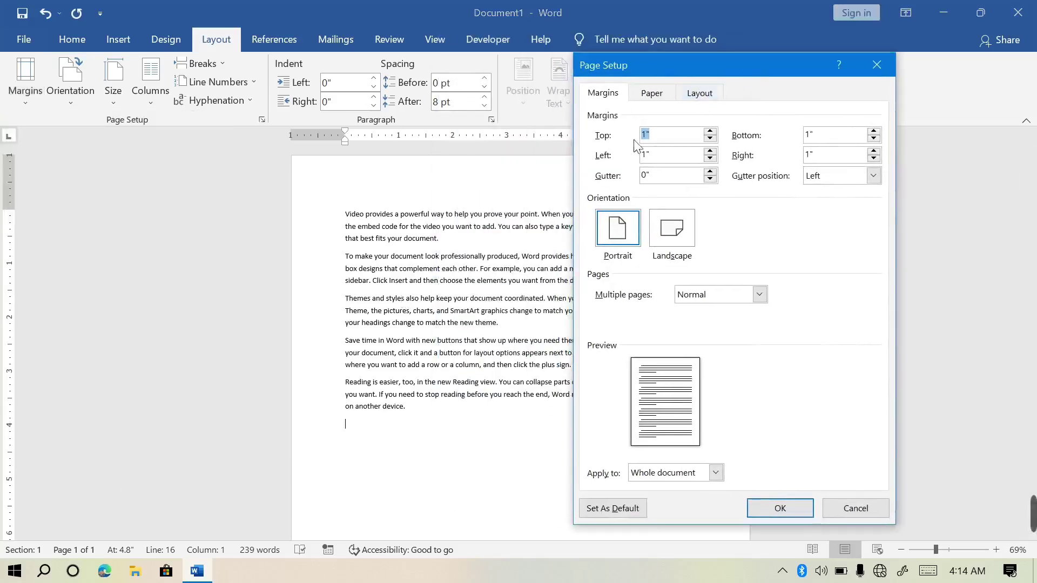
pyautogui.click(710, 139)
pyautogui.click(710, 139)
pyautogui.click(711, 138)
pyautogui.click(710, 139)
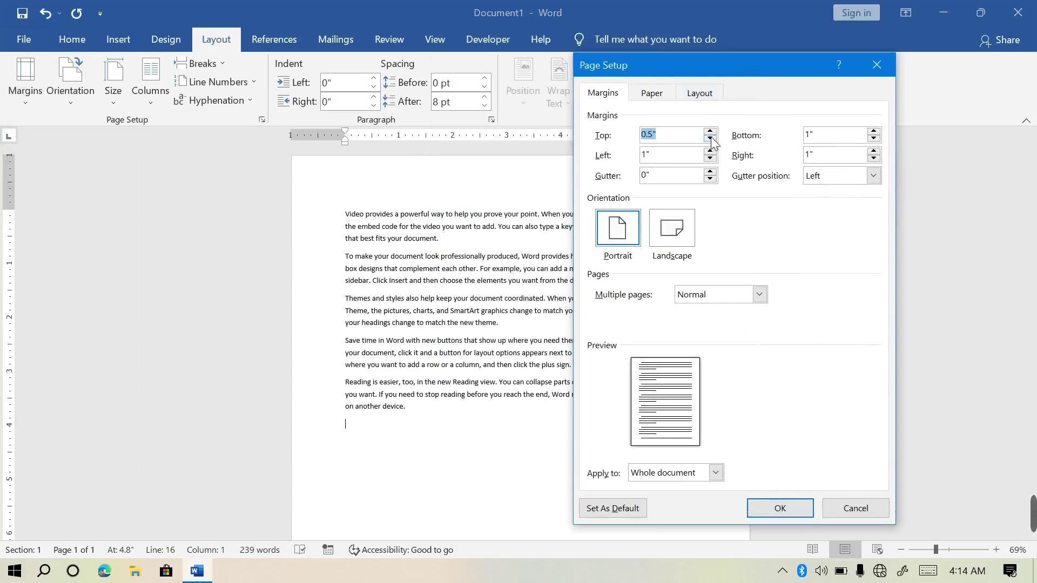
pyautogui.click(710, 139)
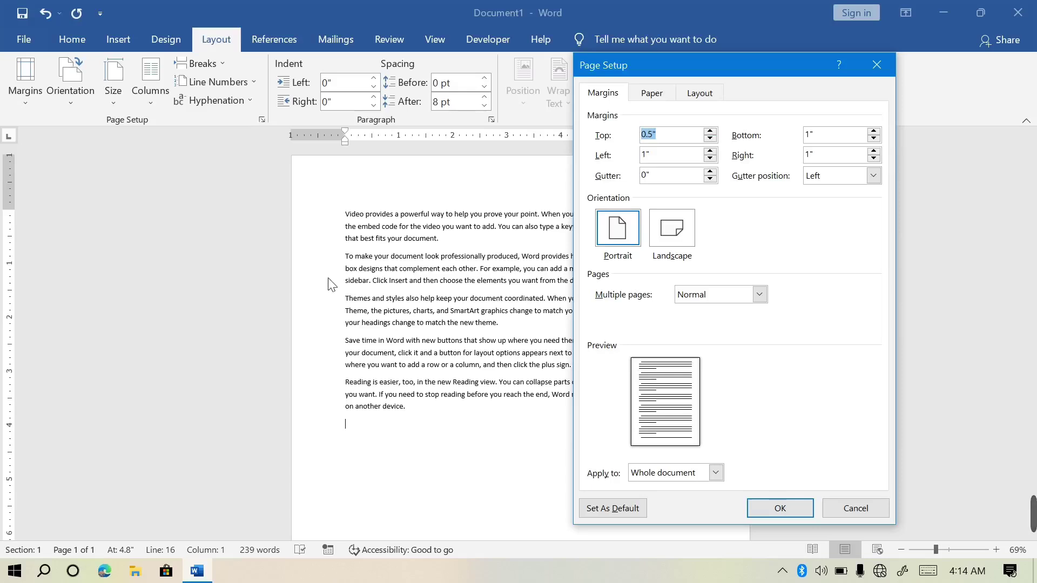
pyautogui.click(710, 159)
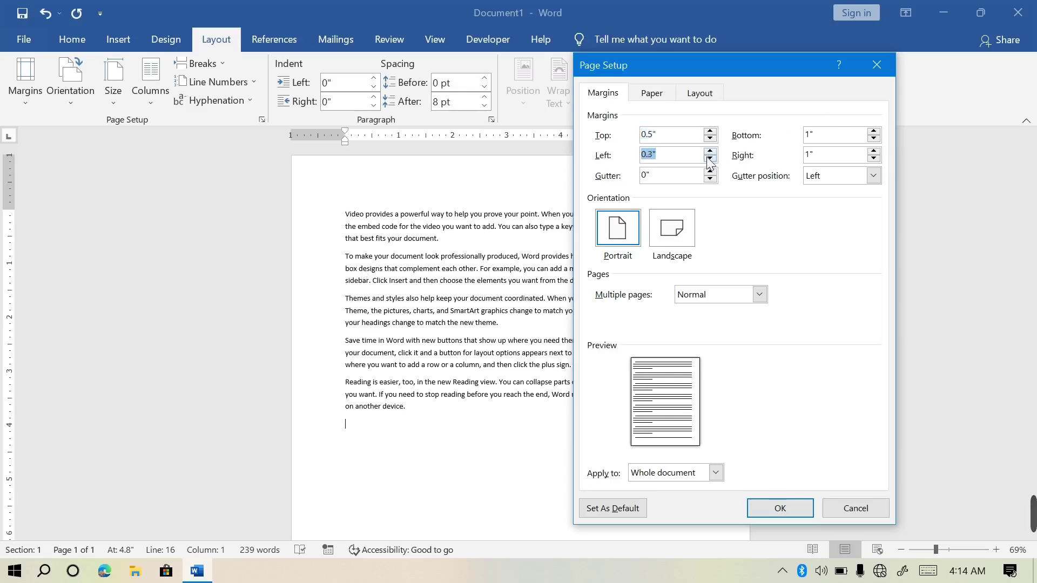
# Set both the bottom and right margins to 0.5" in the page setup.
pyautogui.click(824, 140)
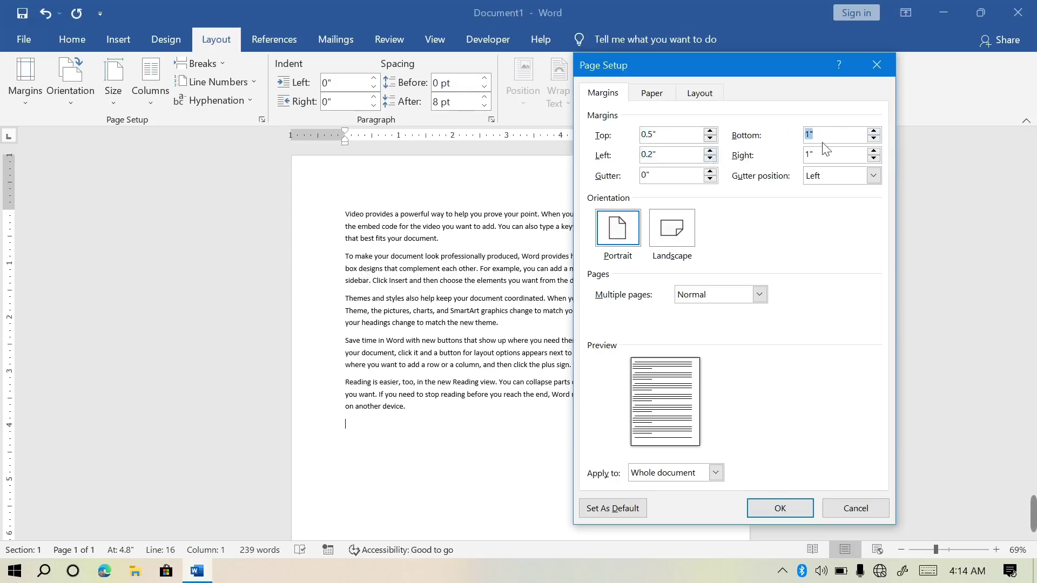
pyautogui.click(874, 139)
pyautogui.click(873, 131)
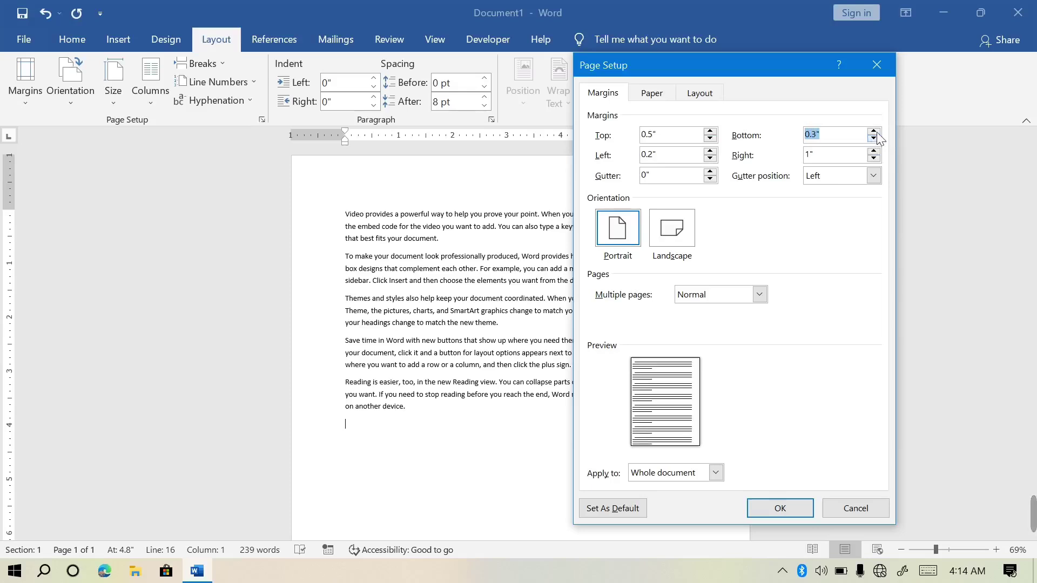
pyautogui.click(874, 131)
pyautogui.click(813, 155)
pyautogui.click(873, 152)
pyautogui.click(874, 158)
pyautogui.click(873, 157)
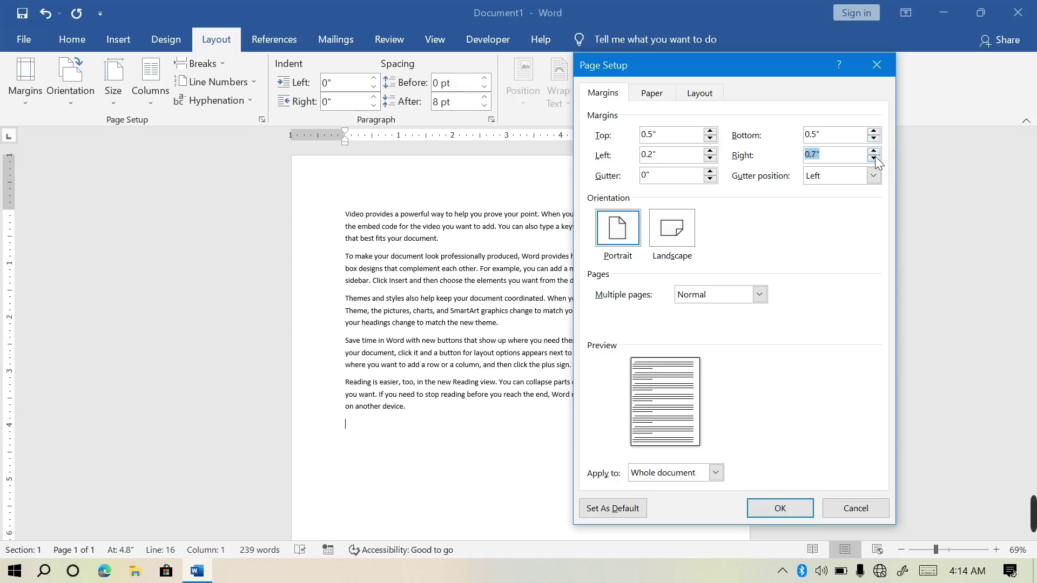
pyautogui.click(873, 158)
# Try a gutter of up to 0.5" in the page preview and return the gutter to 0".
pyautogui.click(650, 175)
pyautogui.click(710, 172)
pyautogui.click(710, 171)
pyautogui.click(711, 180)
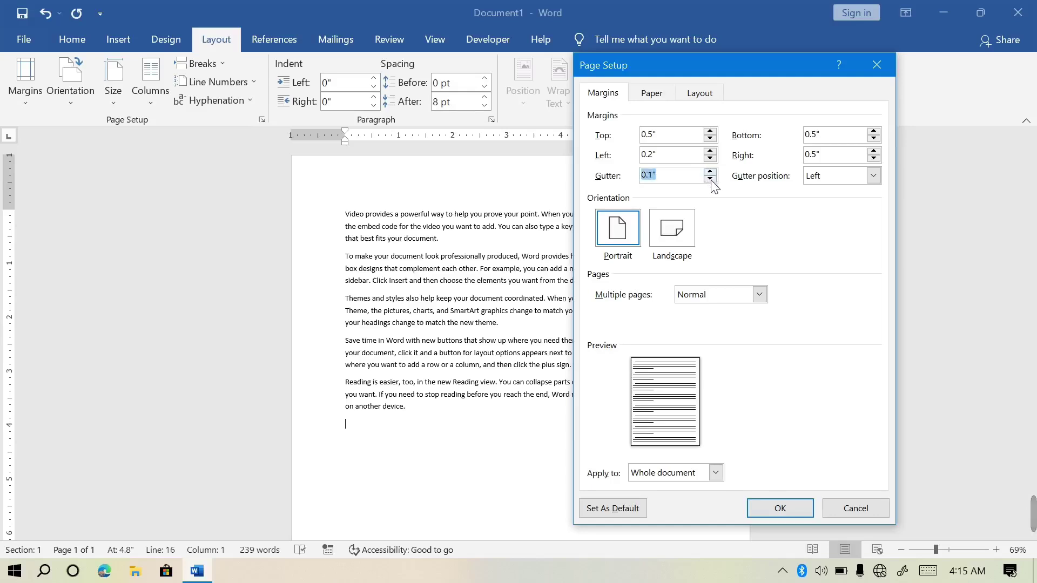
pyautogui.click(711, 180)
pyautogui.click(710, 171)
pyautogui.click(711, 171)
pyautogui.click(711, 172)
pyautogui.click(710, 172)
pyautogui.click(710, 171)
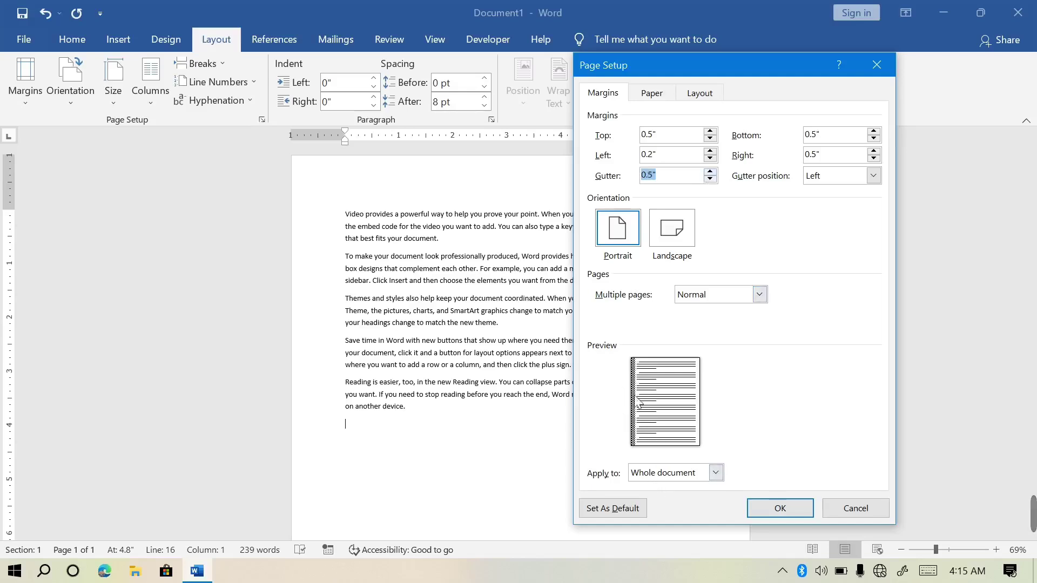
pyautogui.click(710, 179)
pyautogui.click(711, 179)
pyautogui.click(710, 179)
pyautogui.click(710, 180)
pyautogui.click(710, 179)
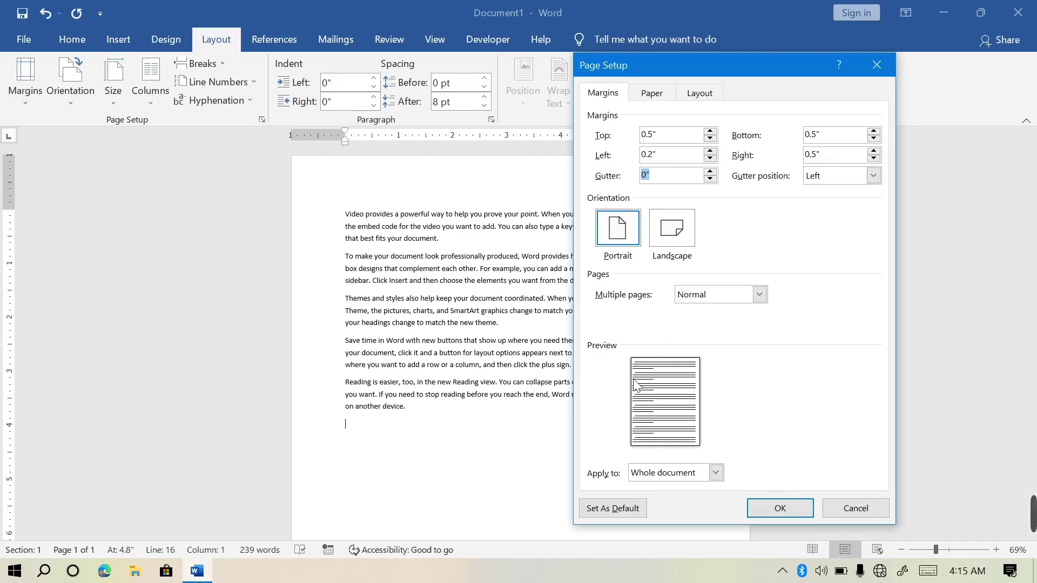
# Choose Left as the gutter position and apply the custom margins to the whole document.
pyautogui.click(874, 182)
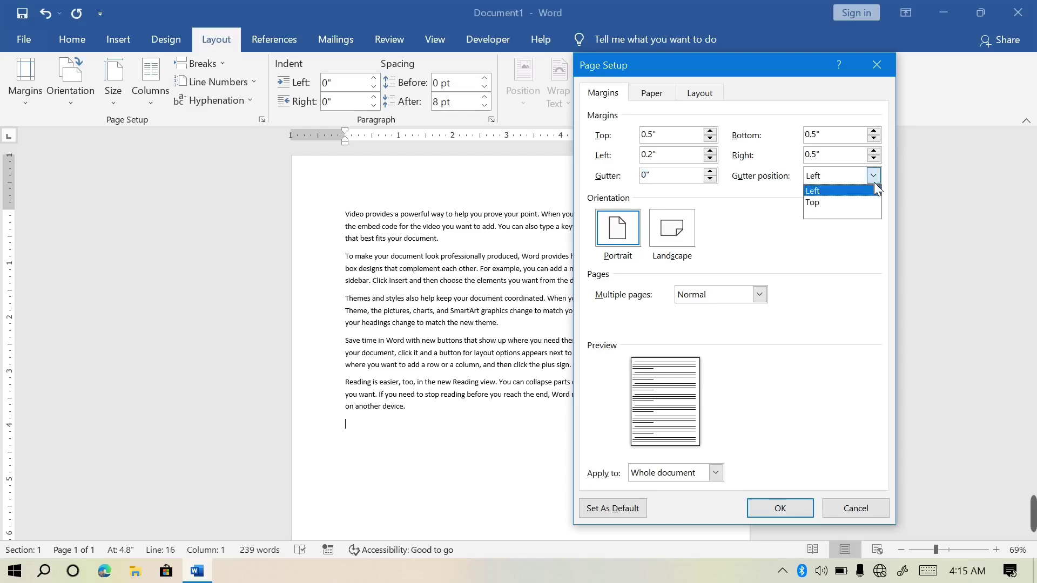
pyautogui.click(830, 191)
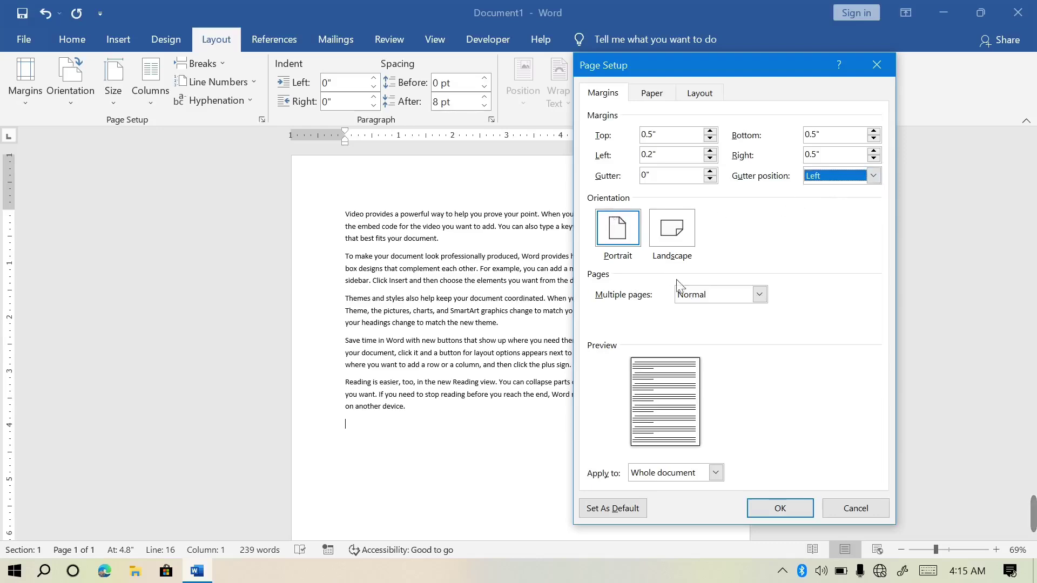
pyautogui.click(791, 512)
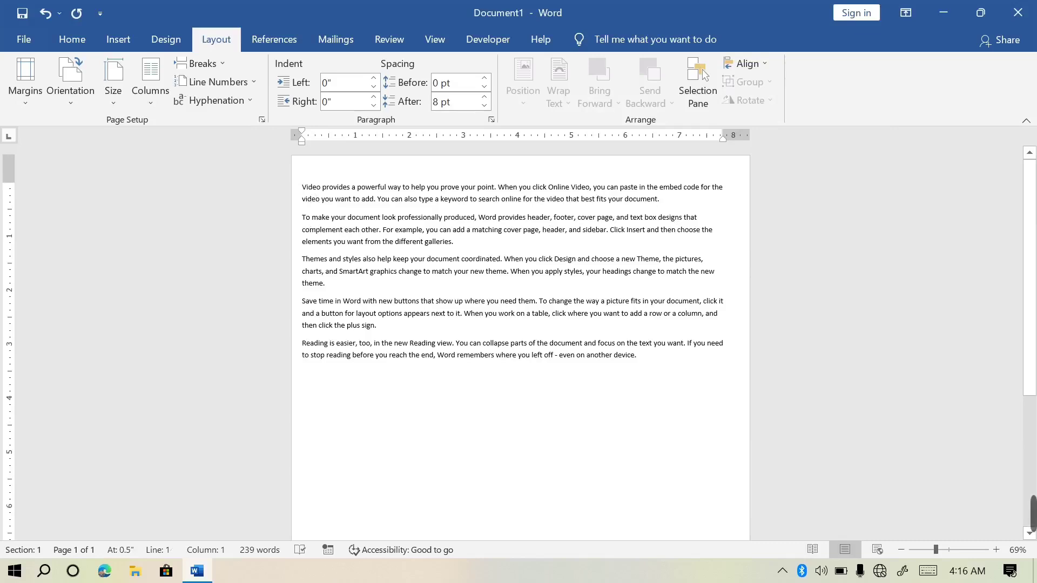
pyautogui.click(26, 104)
pyautogui.press('Escape')
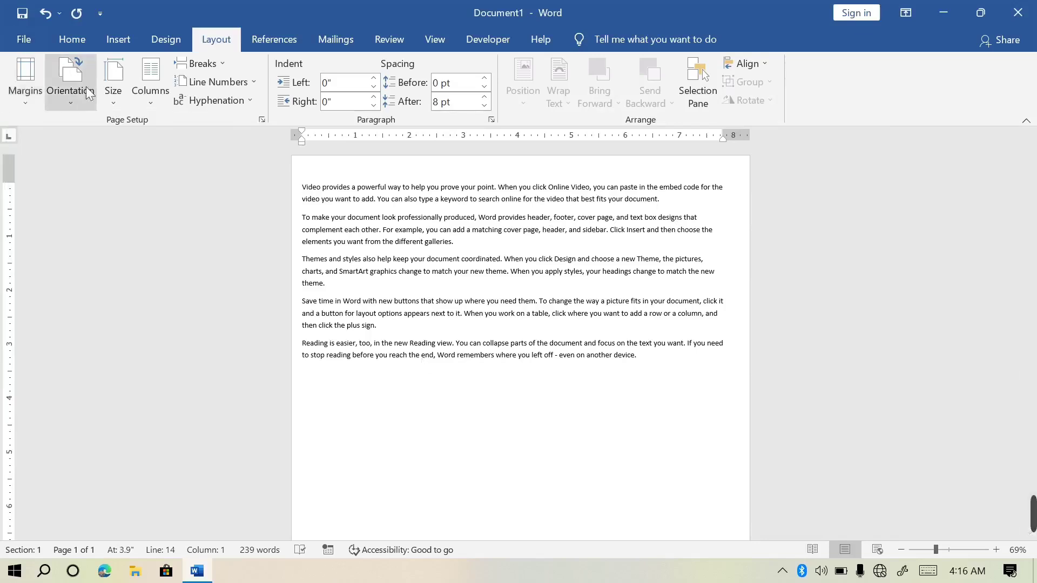
# Switch the page orientation to landscape, back to portrait, and to landscape again.
pyautogui.click(75, 104)
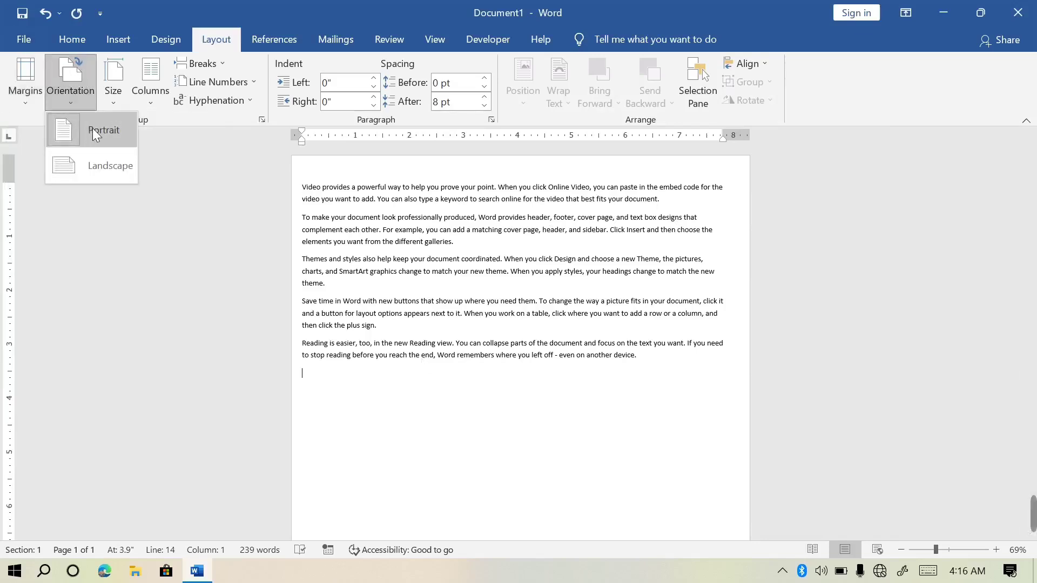
pyautogui.click(92, 158)
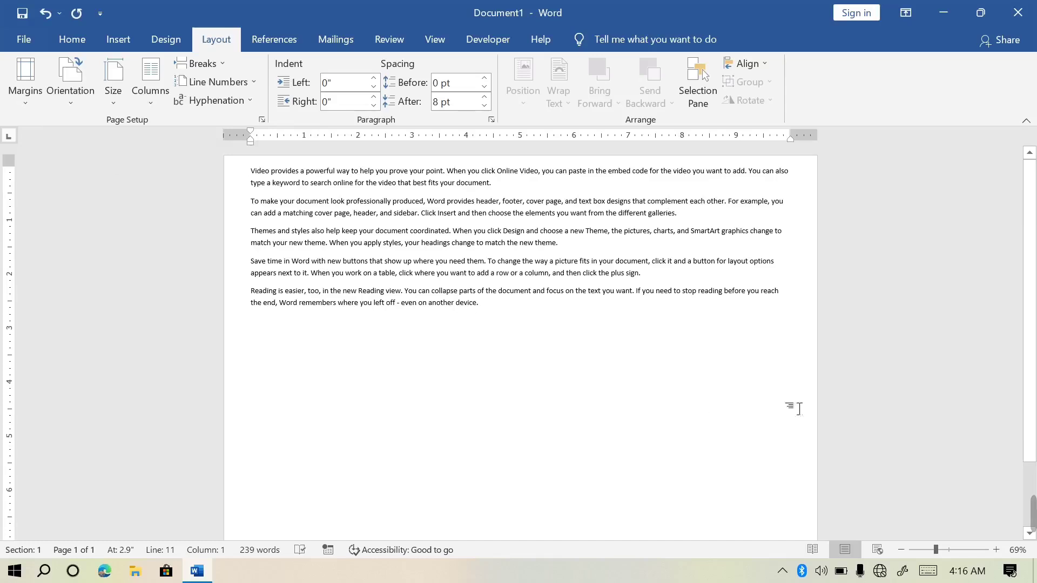
pyautogui.moveTo(936, 550); pyautogui.dragTo(921, 550)
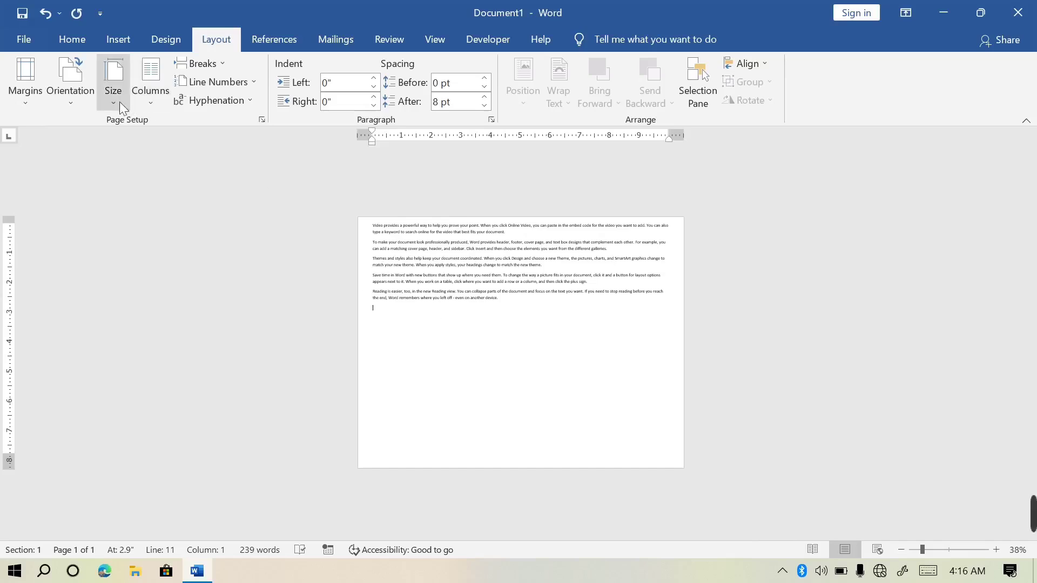
pyautogui.click(72, 105)
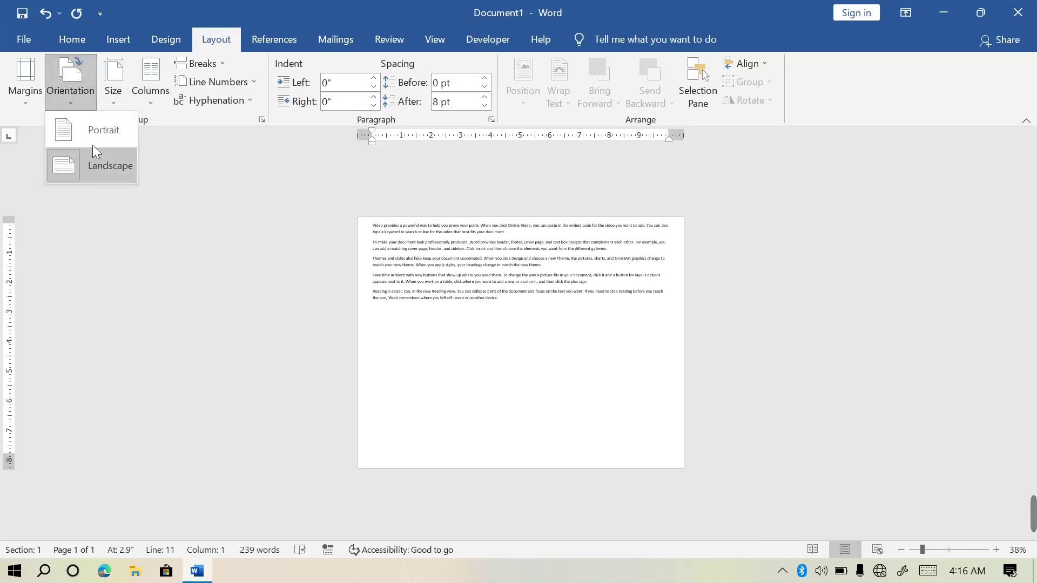
pyautogui.click(89, 131)
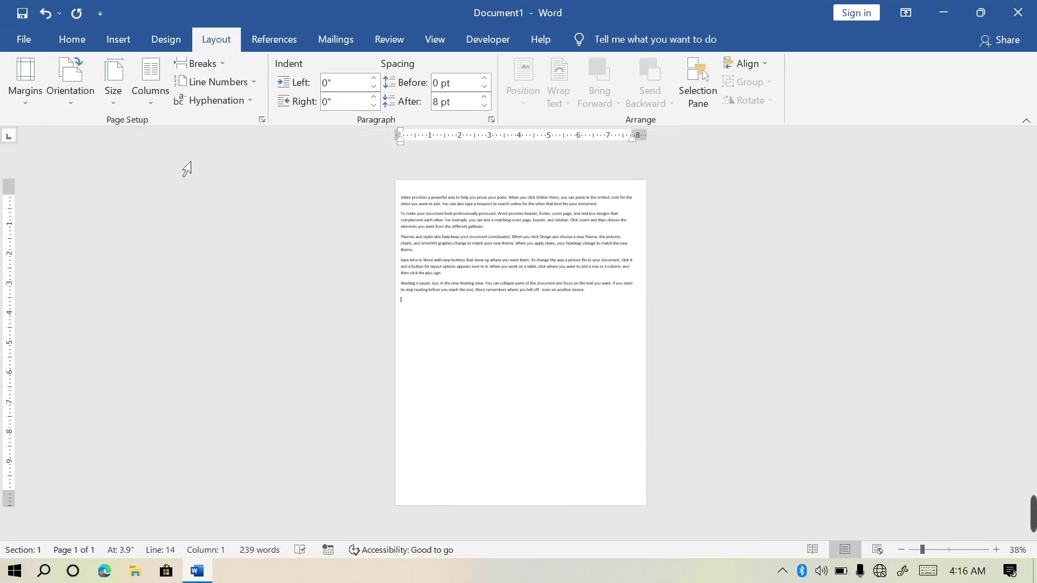
pyautogui.click(76, 93)
pyautogui.click(76, 164)
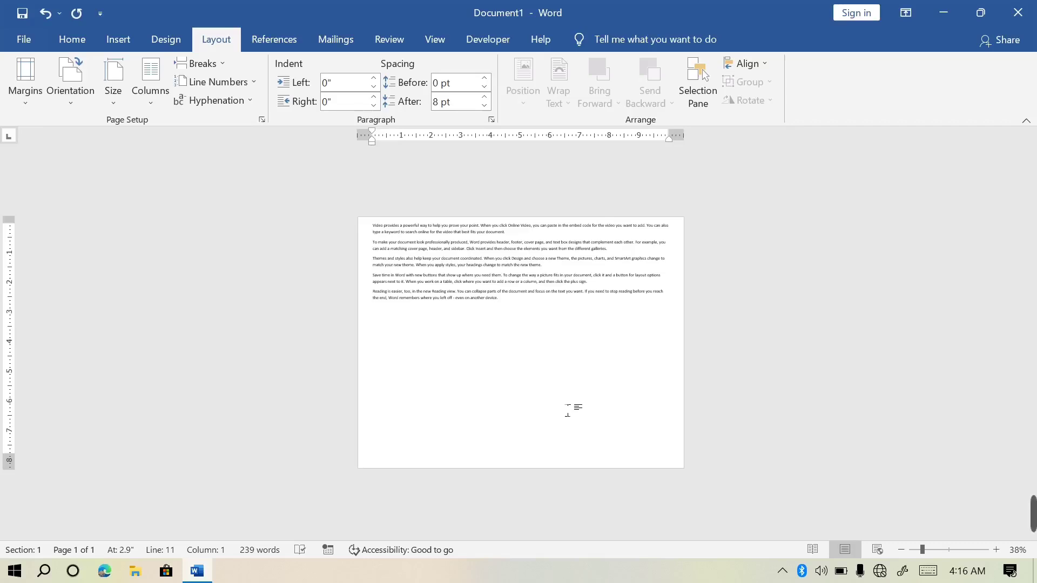
# Try the B4 (JIS) paper size on the document and change the paper size to A4.
pyautogui.click(112, 105)
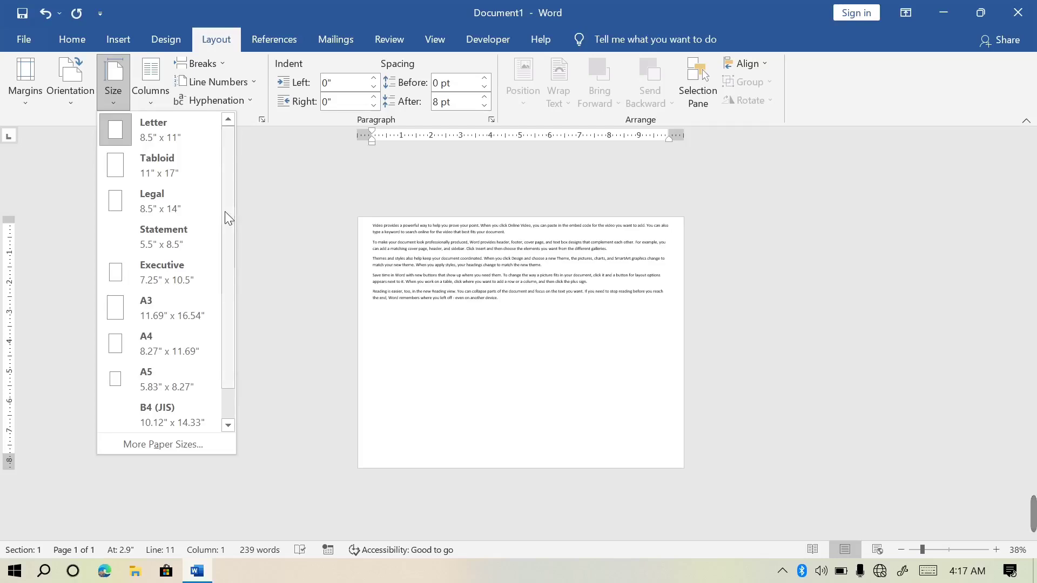
pyautogui.scroll(-1, 225, 211)
pyautogui.click(162, 384)
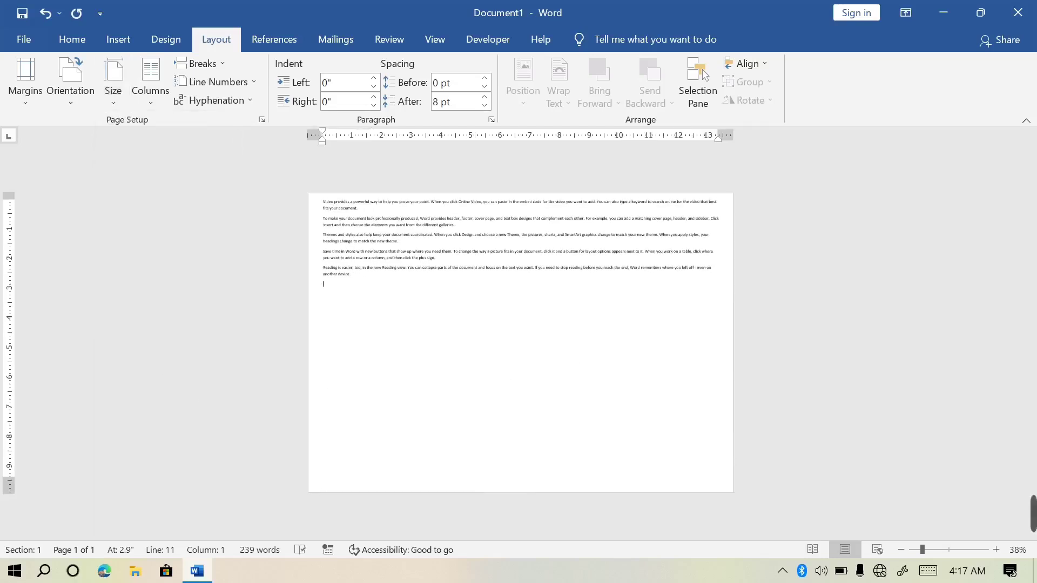
pyautogui.click(108, 99)
pyautogui.click(155, 340)
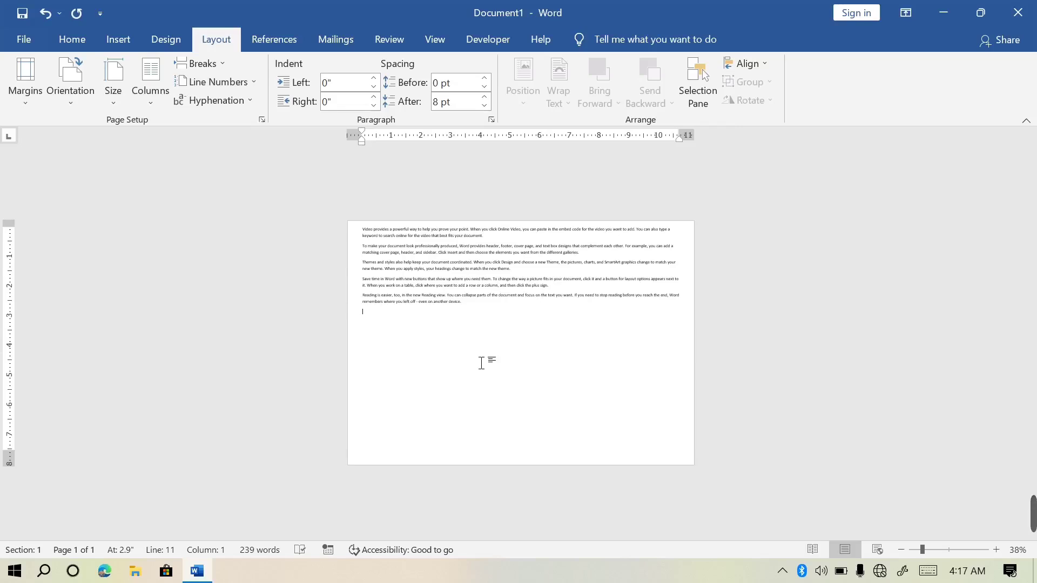
pyautogui.click(108, 102)
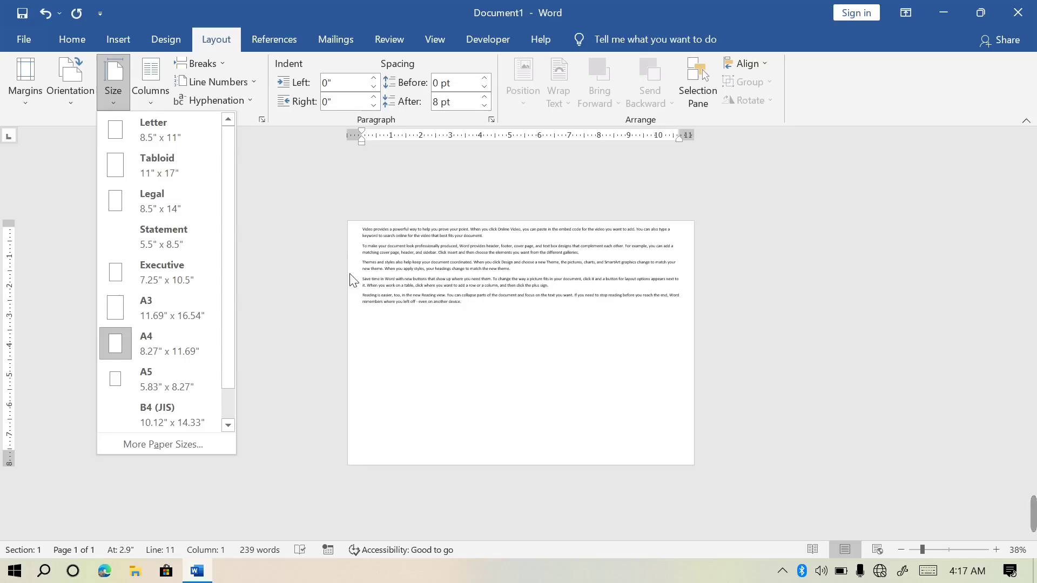
pyautogui.click(277, 219)
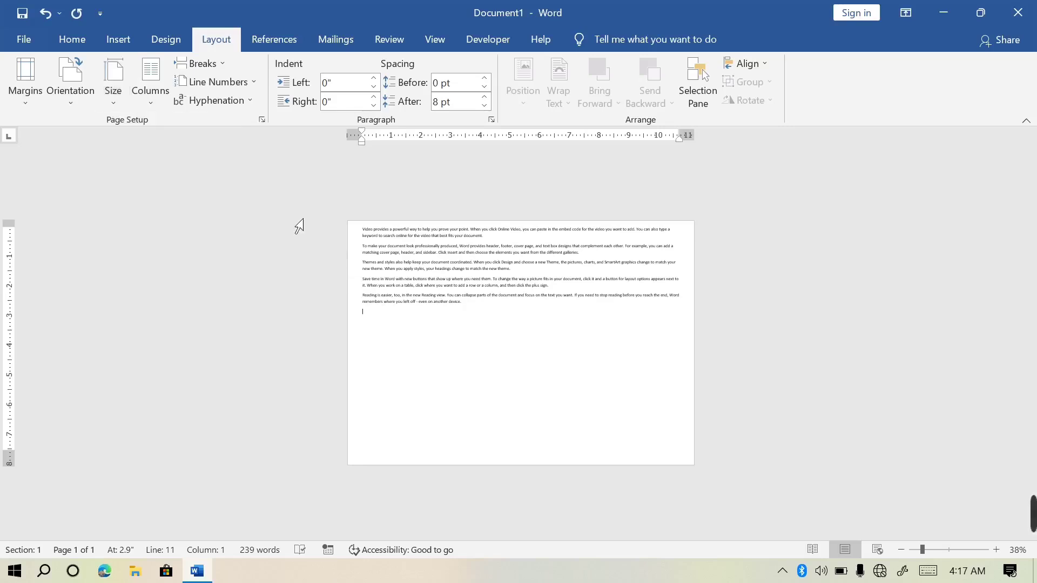
# Return the A4 page to portrait orientation and look over the enlarged page.
pyautogui.click(73, 102)
pyautogui.click(116, 137)
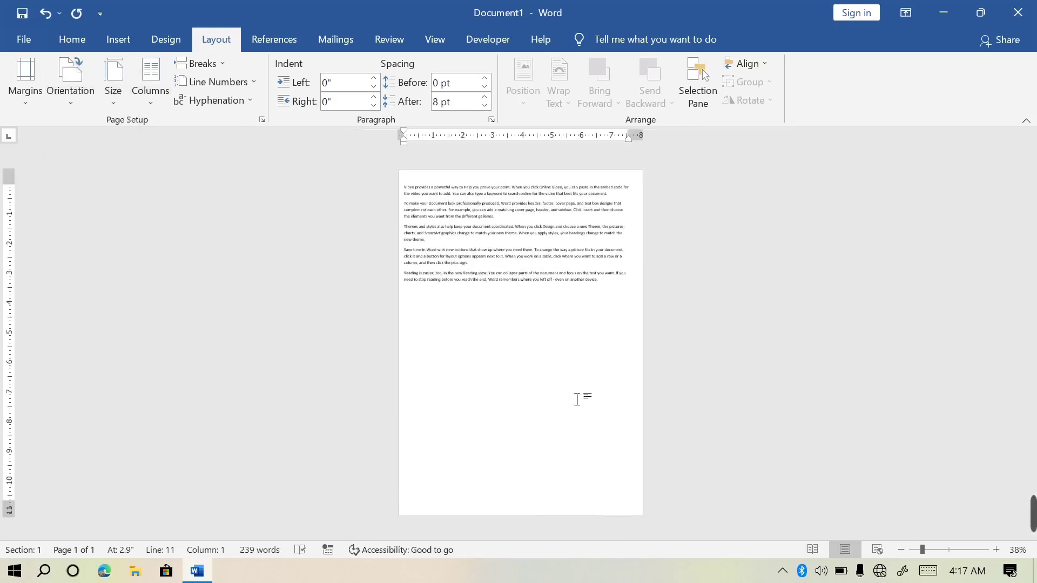
pyautogui.moveTo(933, 549); pyautogui.dragTo(947, 549)
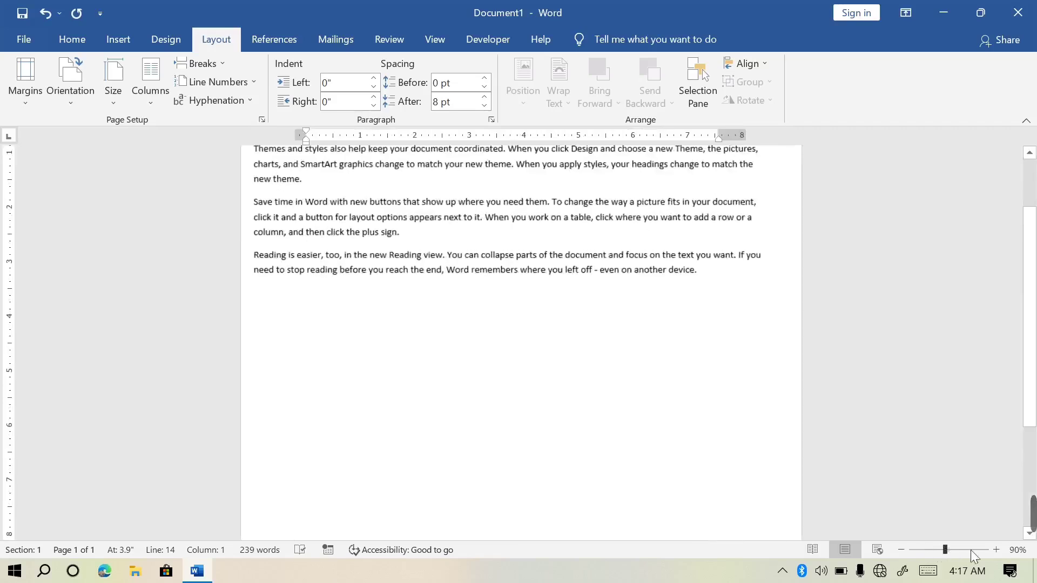
pyautogui.scroll(-5, 1032, 344)
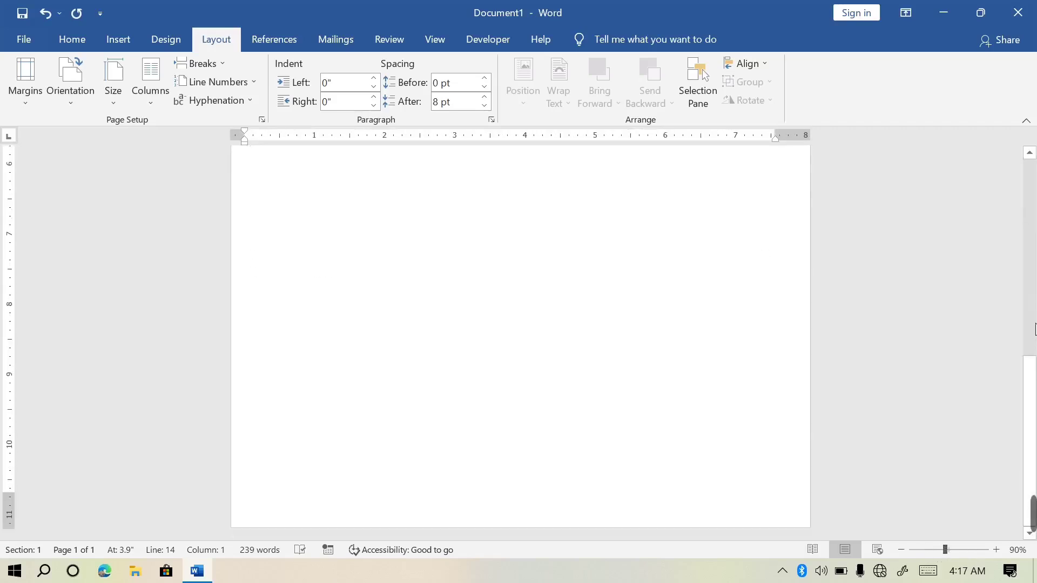
pyautogui.scroll(10, 1031, 341)
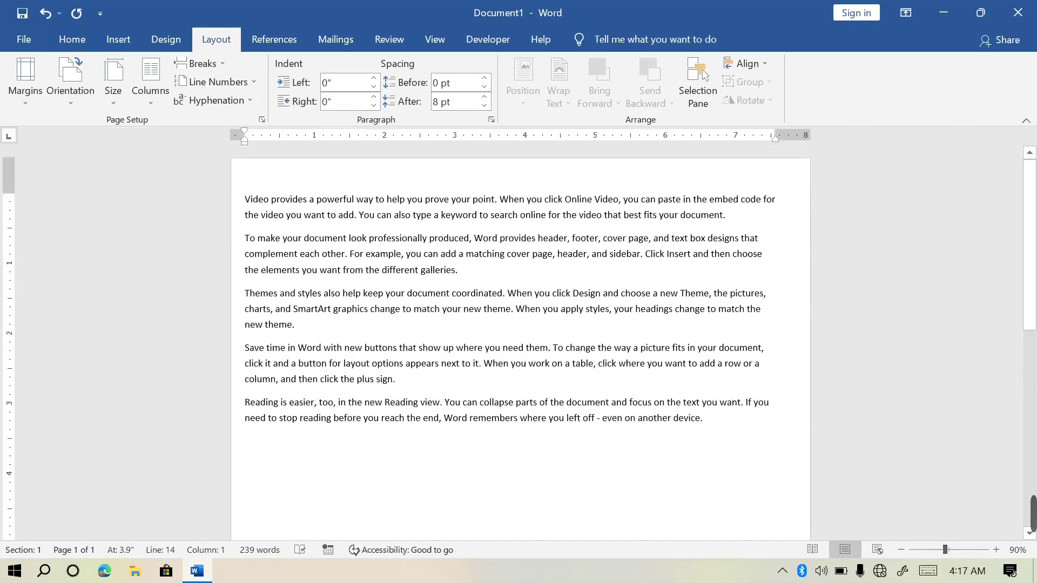
# Delete all the document text and generate new sample paragraphs with =rand().
pyautogui.hotkey('ctrl', 'a')
pyautogui.press('Delete')
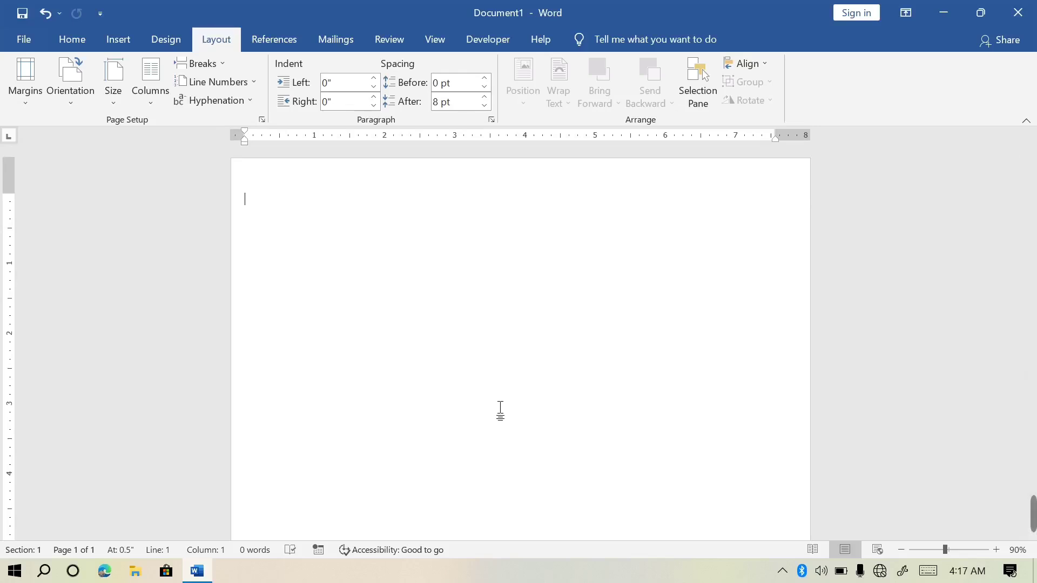
pyautogui.write('=ra')
pyautogui.write('nd')
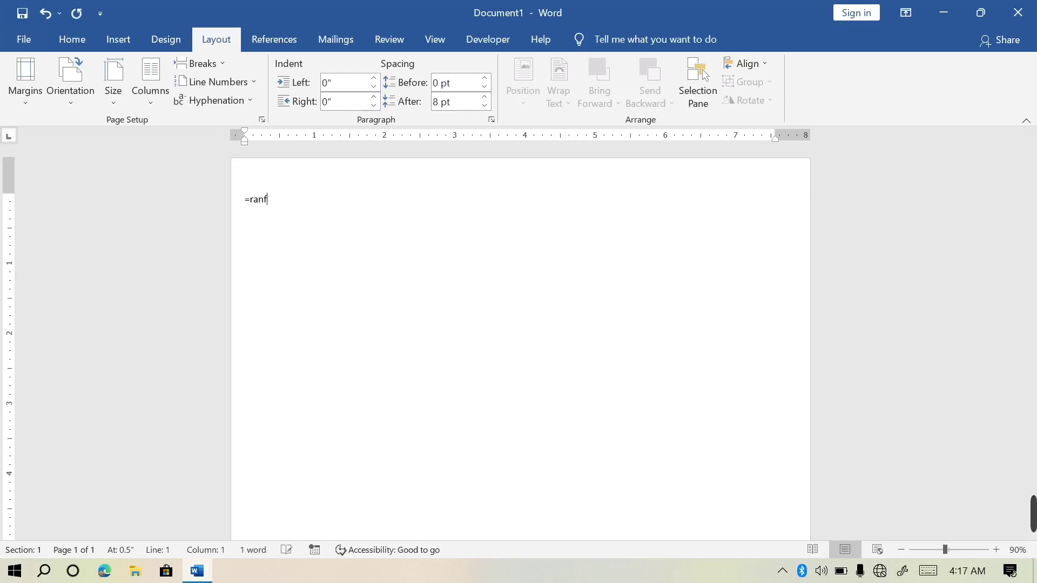
pyautogui.write('()')
pyautogui.press('Return')
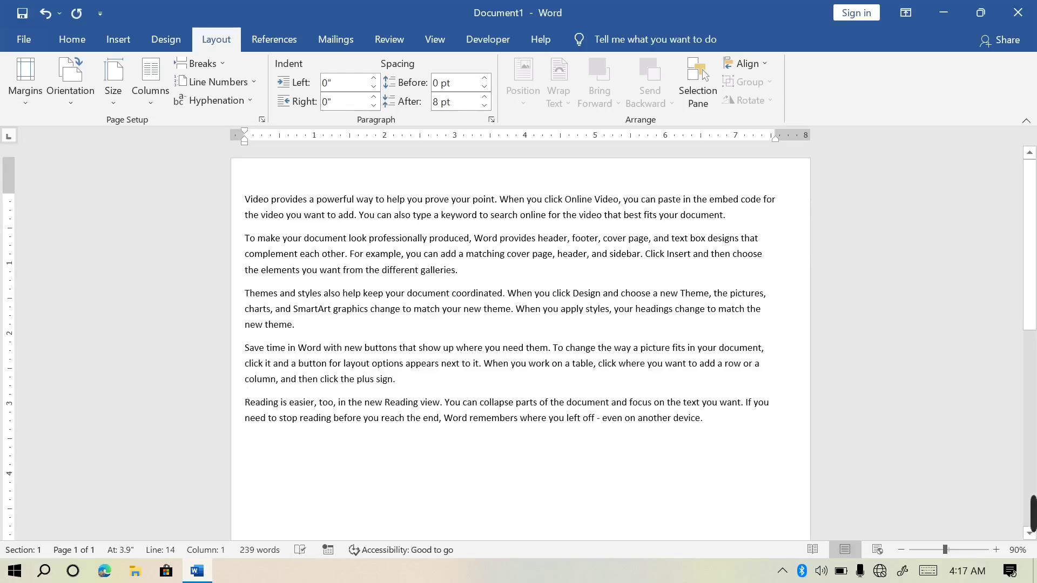
# Delete all the document text and set the blank page to the Two column layout.
pyautogui.moveTo(544, 200); pyautogui.dragTo(463, 270)
pyautogui.hotkey('ctrl', 'a')
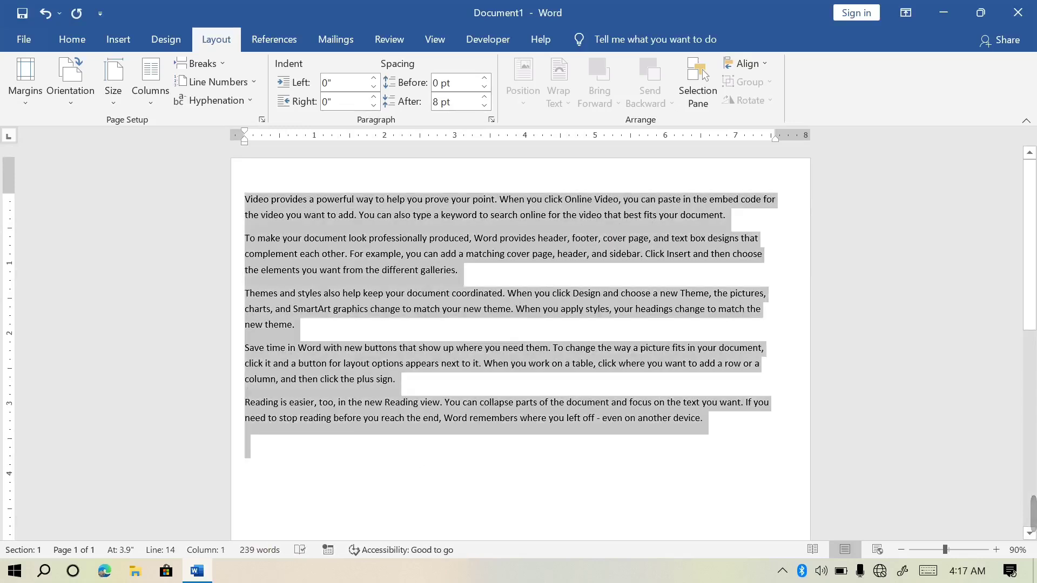
pyautogui.press('Delete')
pyautogui.click(153, 103)
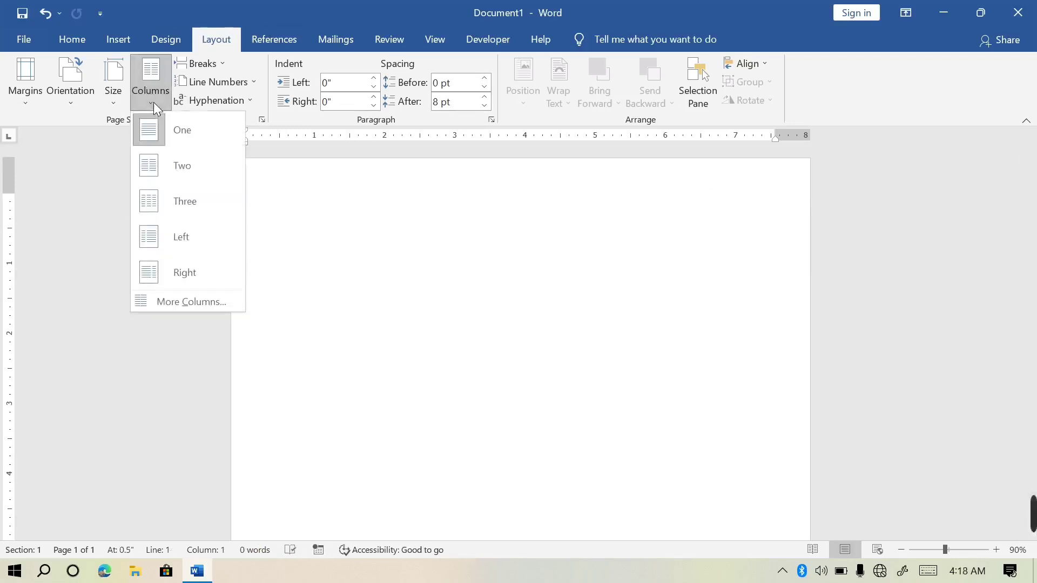
pyautogui.click(177, 171)
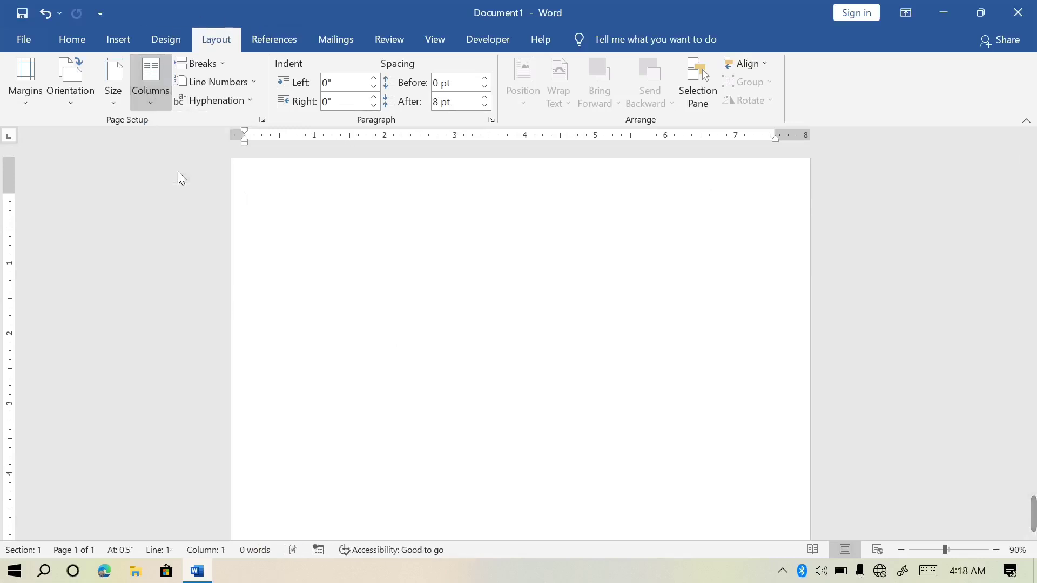
# Generate sample paragraphs in the two-column page with =rand().
pyautogui.write('=rand')
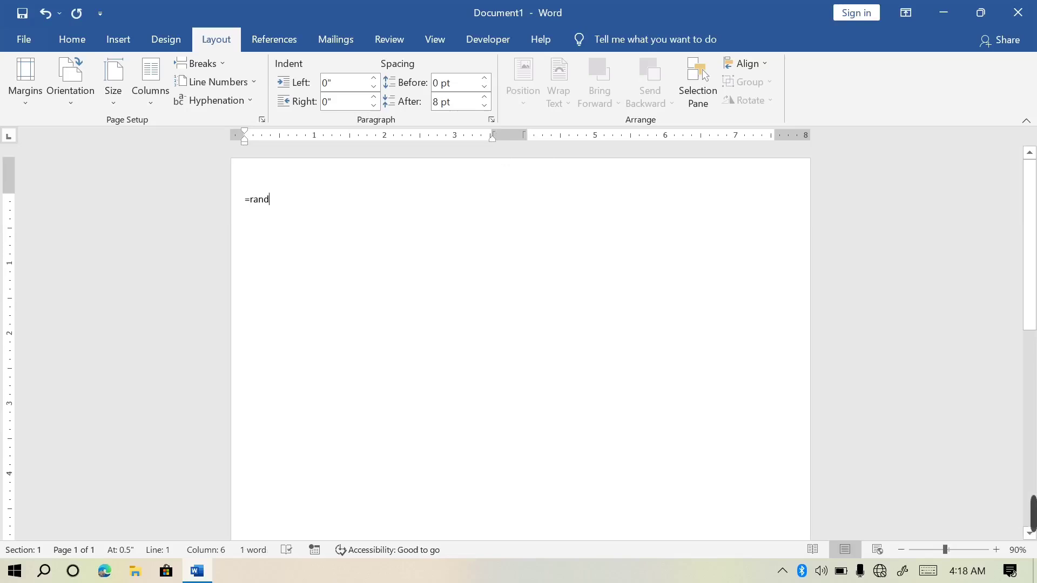
pyautogui.write('()')
pyautogui.press('Return')
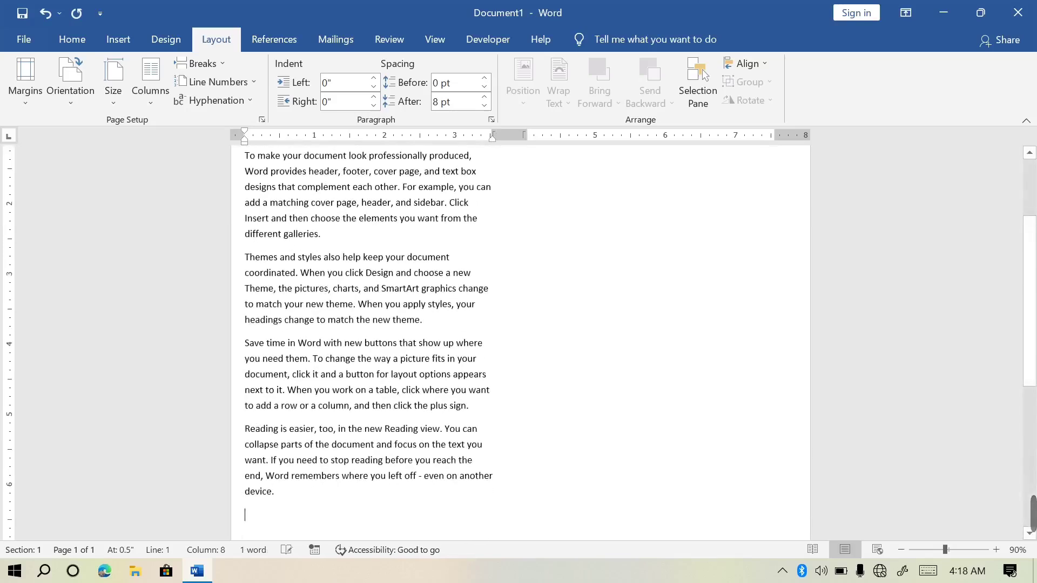
pyautogui.scroll(3, 1028, 239)
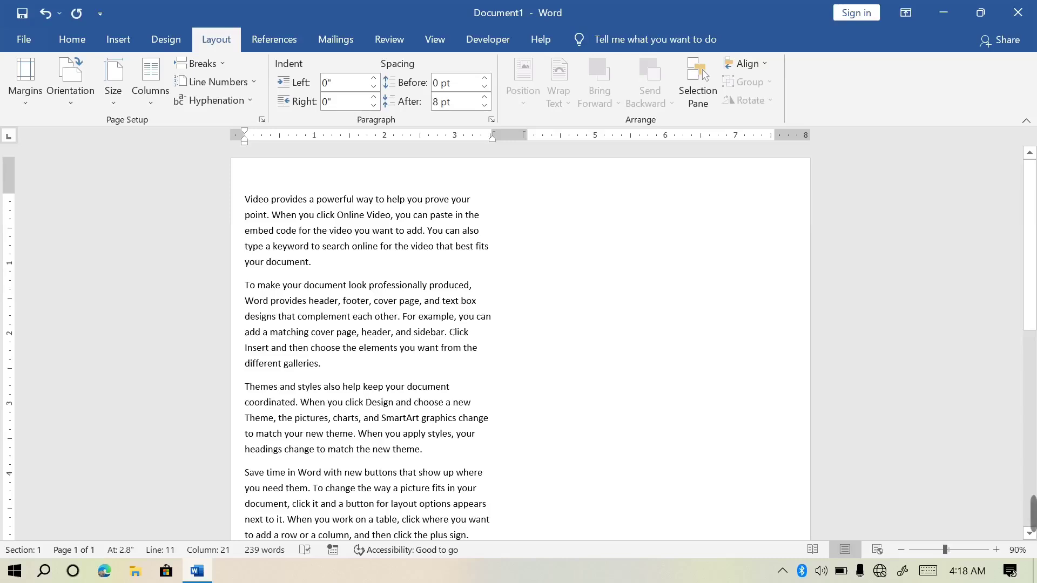
pyautogui.doubleClick(461, 200)
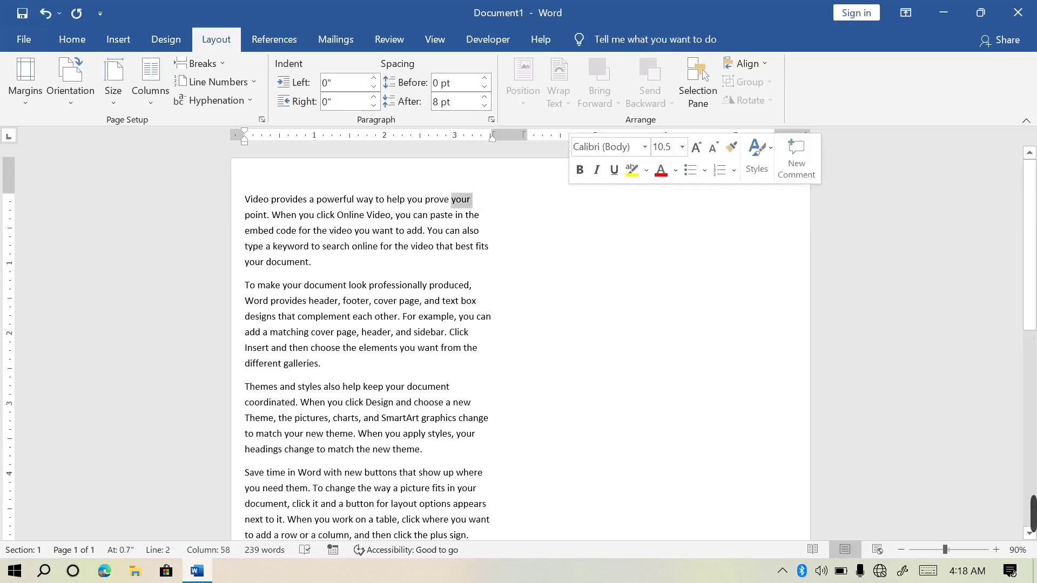
pyautogui.click(471, 199)
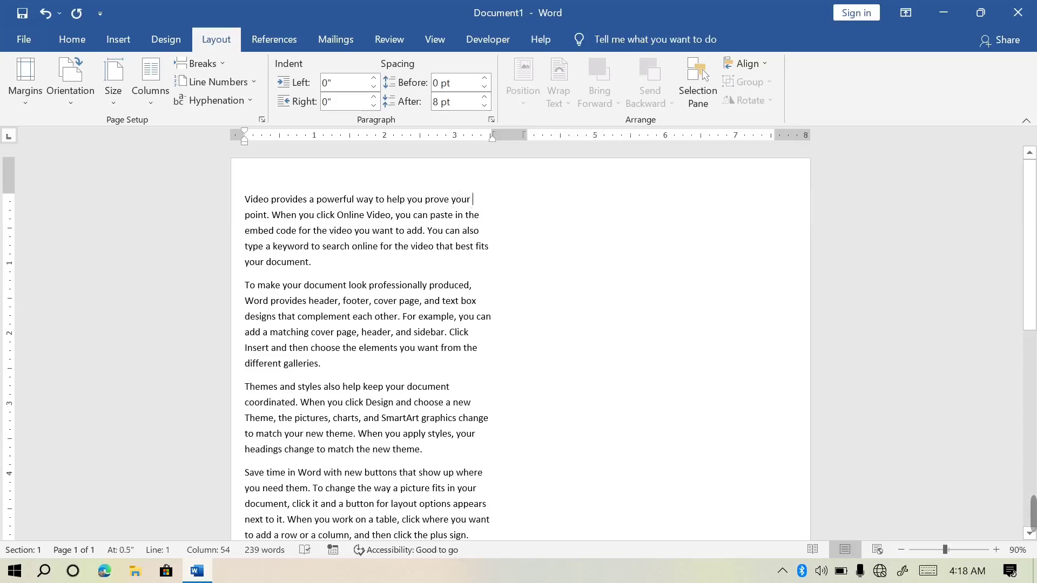
# Add a second set of =rand() sample paragraphs after the last one so the text flows into the second column.
pyautogui.scroll(-6, 225, 398)
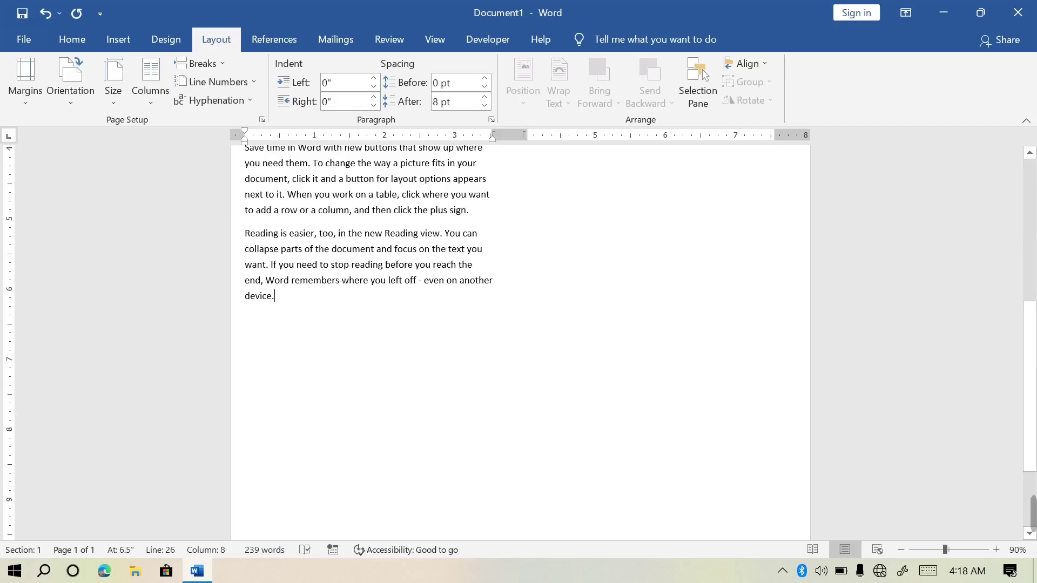
pyautogui.press('Return')
pyautogui.write('=ra')
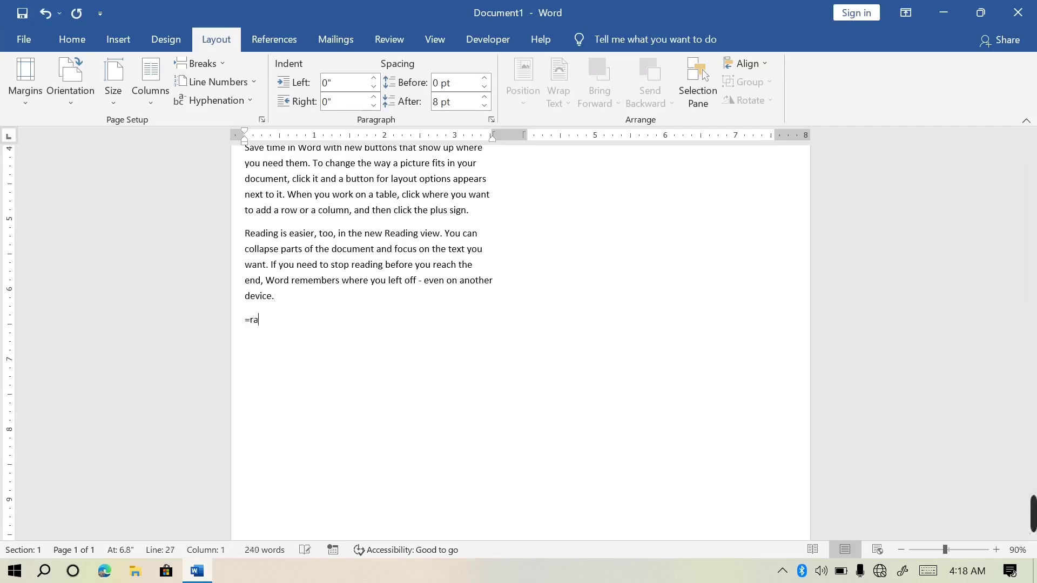
pyautogui.write('nd()')
pyautogui.press('Return')
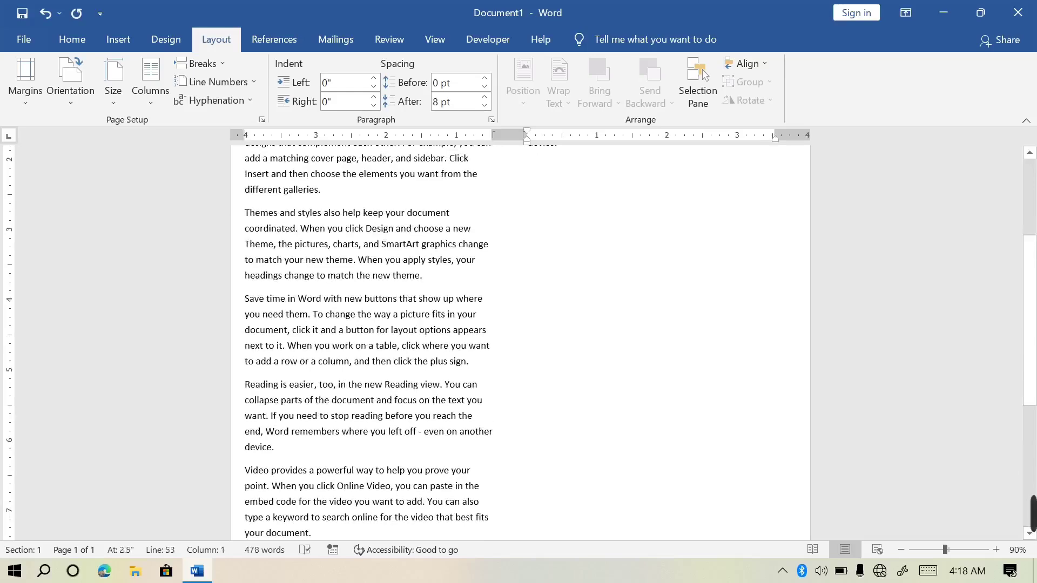
pyautogui.scroll(4, 1029, 249)
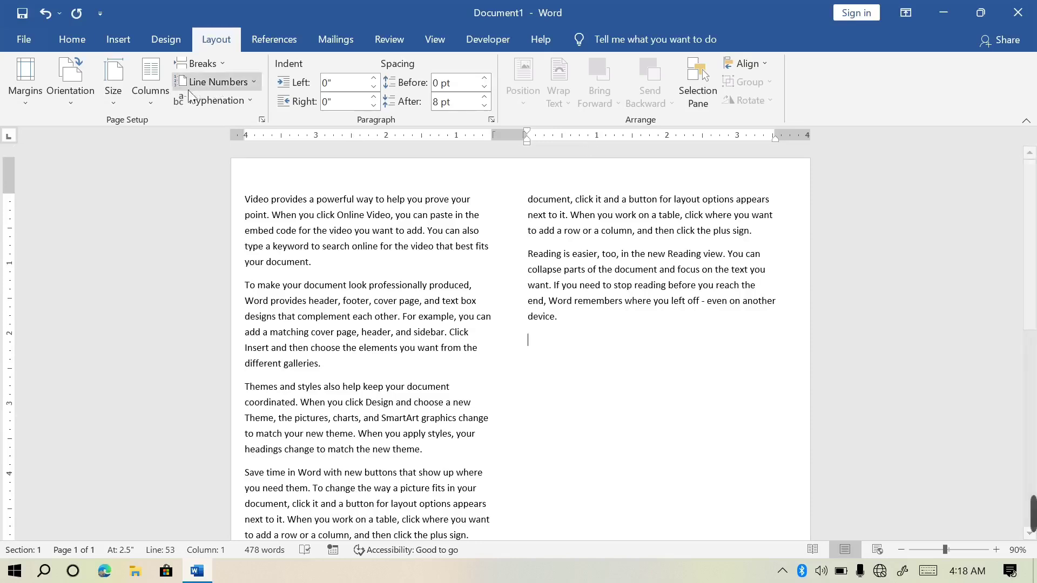
# Try the Three, Left and Right column layouts on the document in turn.
pyautogui.click(145, 99)
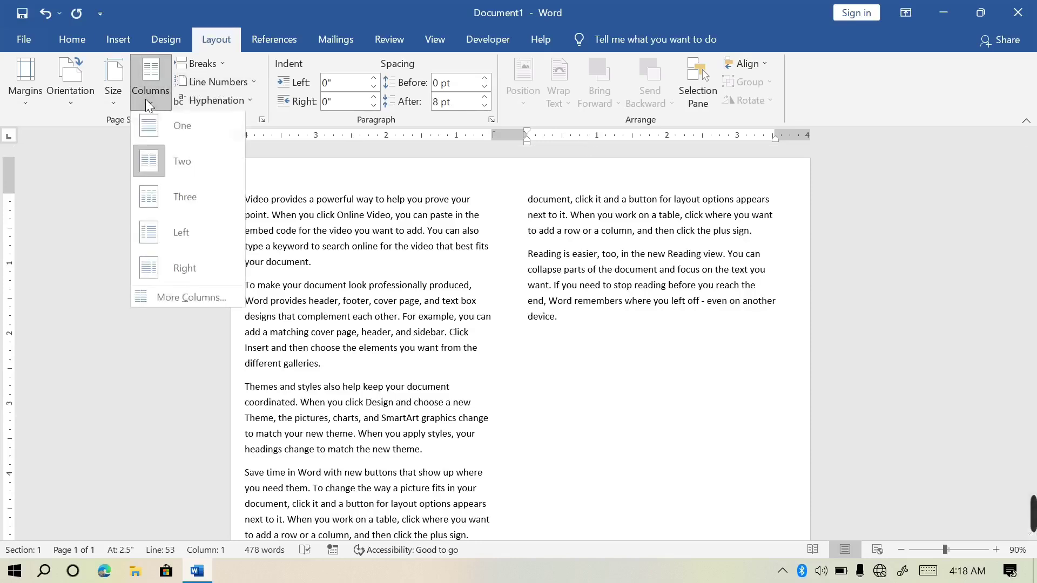
pyautogui.click(187, 204)
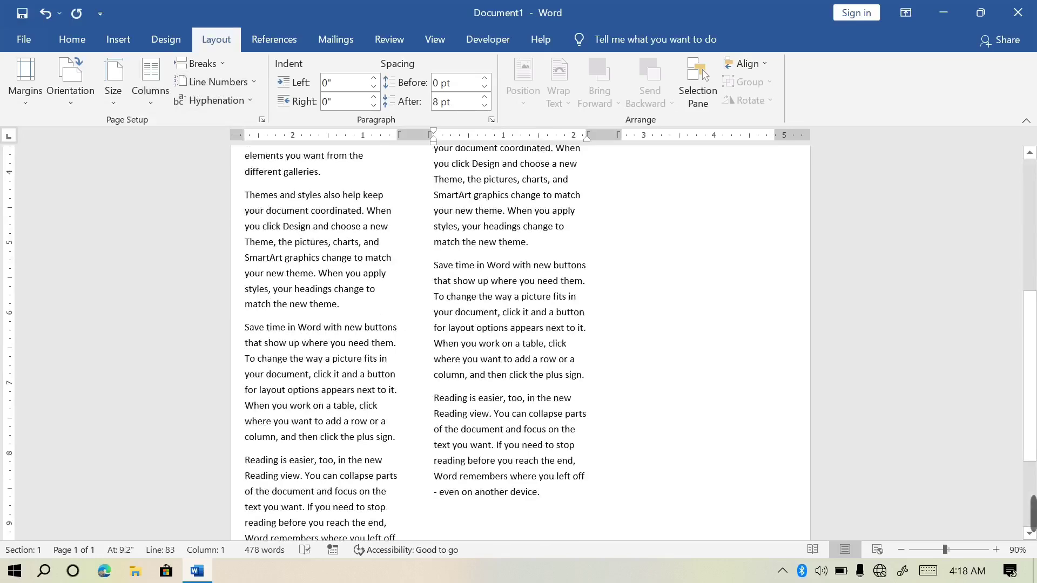
pyautogui.click(144, 104)
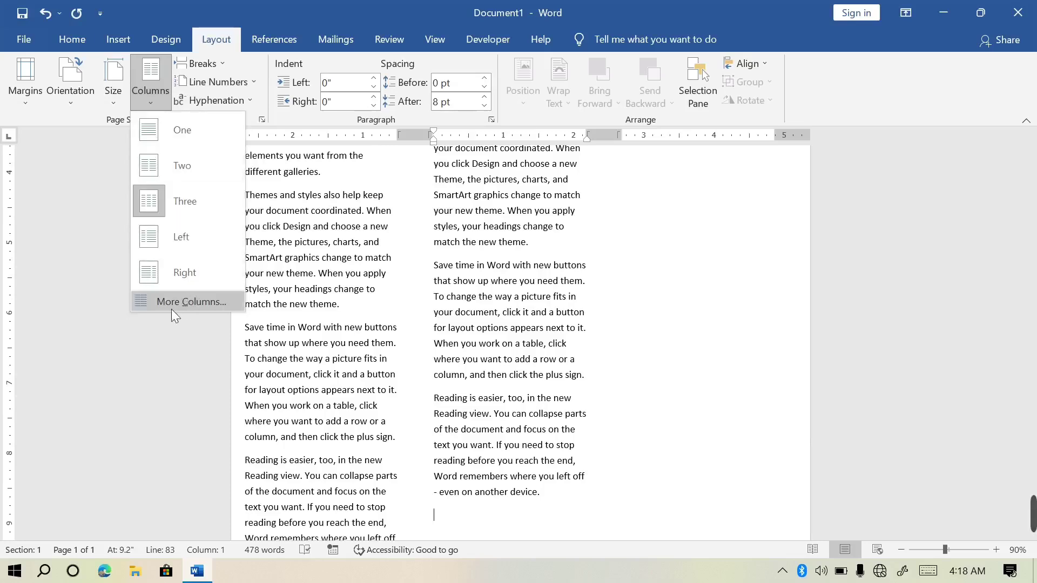
pyautogui.click(181, 237)
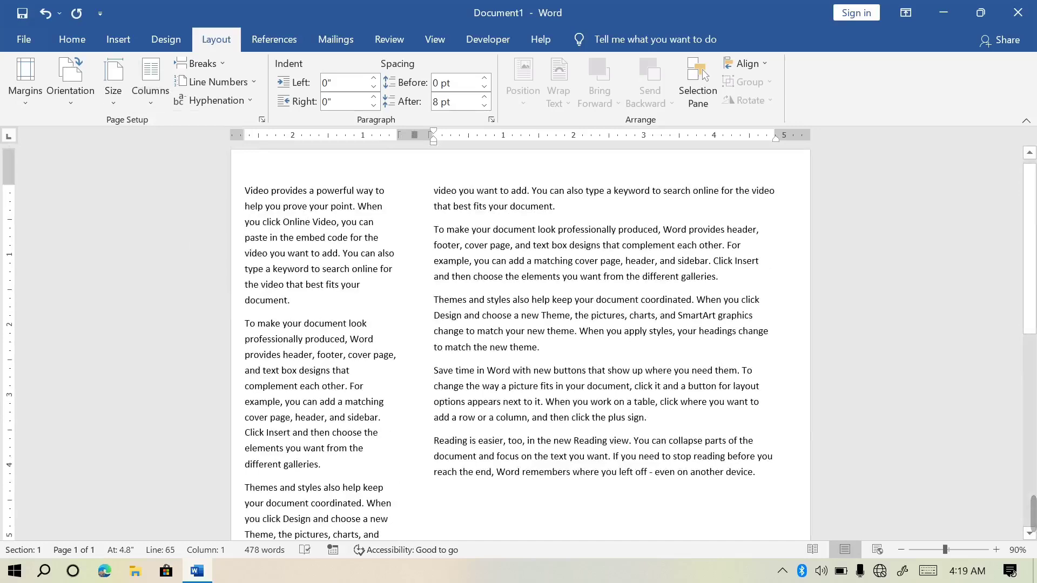
pyautogui.click(152, 106)
pyautogui.click(153, 284)
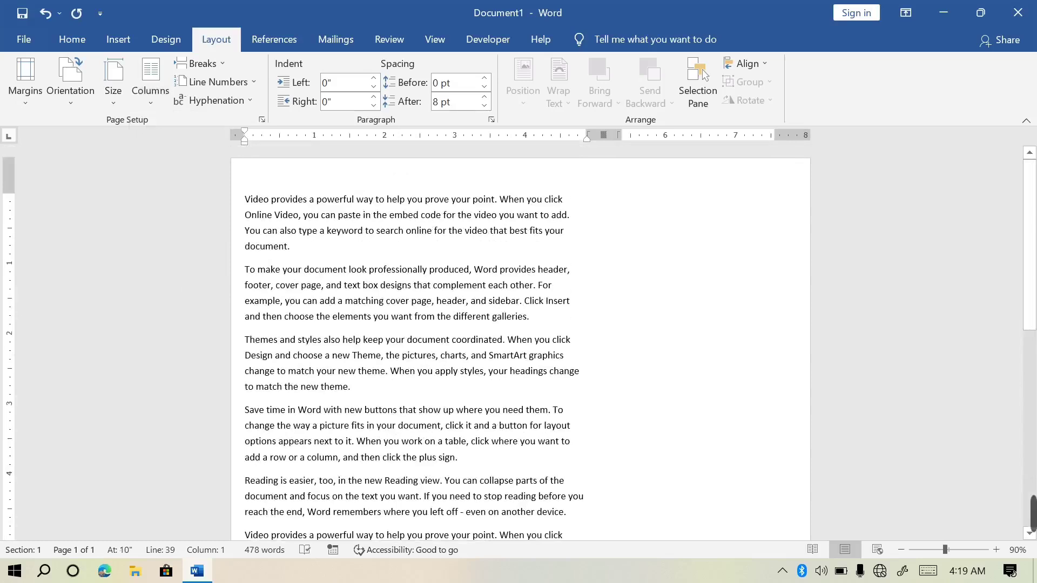
pyautogui.click(149, 99)
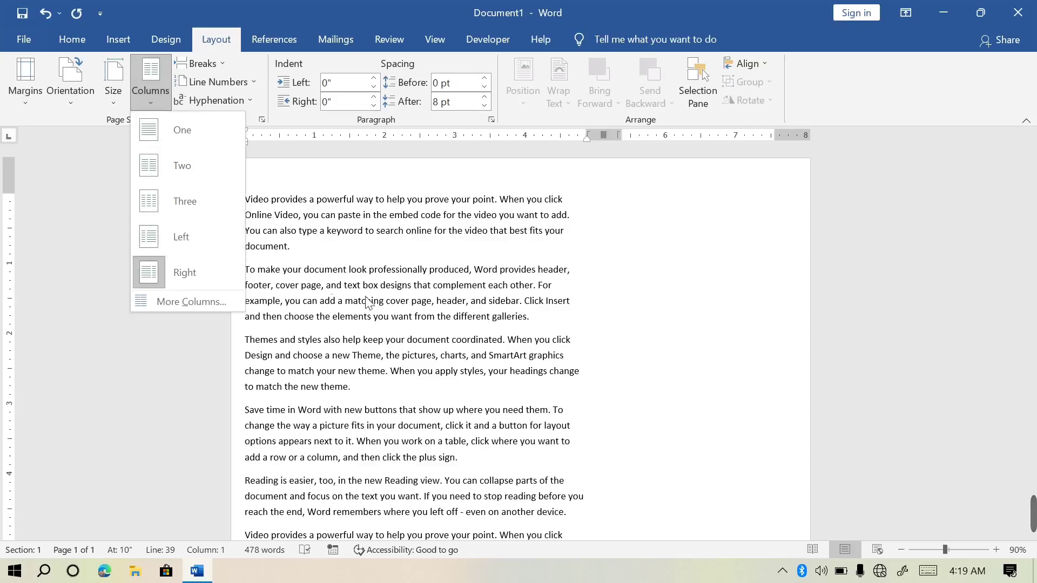
pyautogui.click(435, 325)
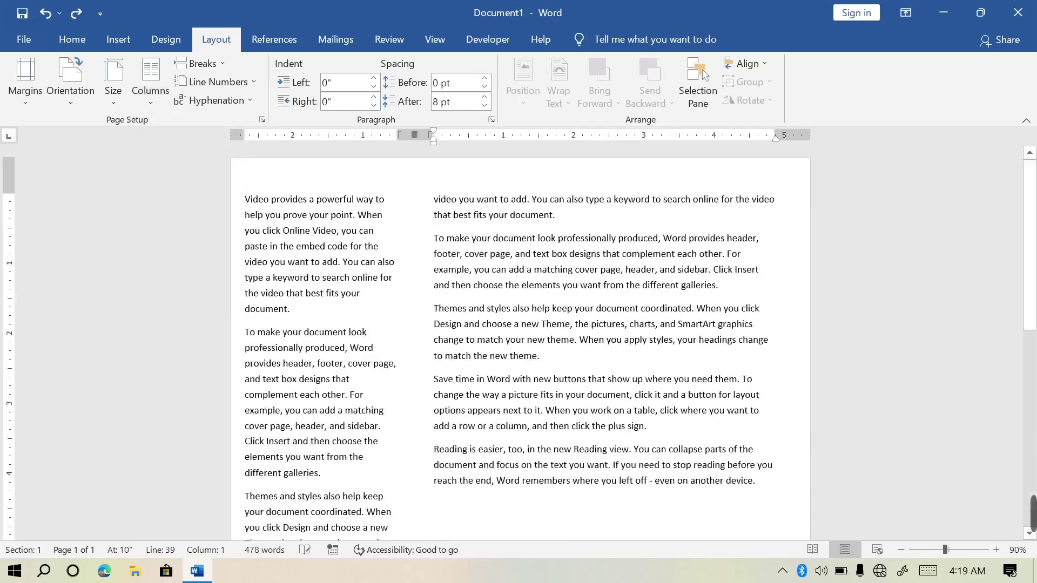
# Undo the column and text changes back to the original single-column sample paragraphs.
pyautogui.hotkey('ctrl', 'a')
pyautogui.press('Delete')
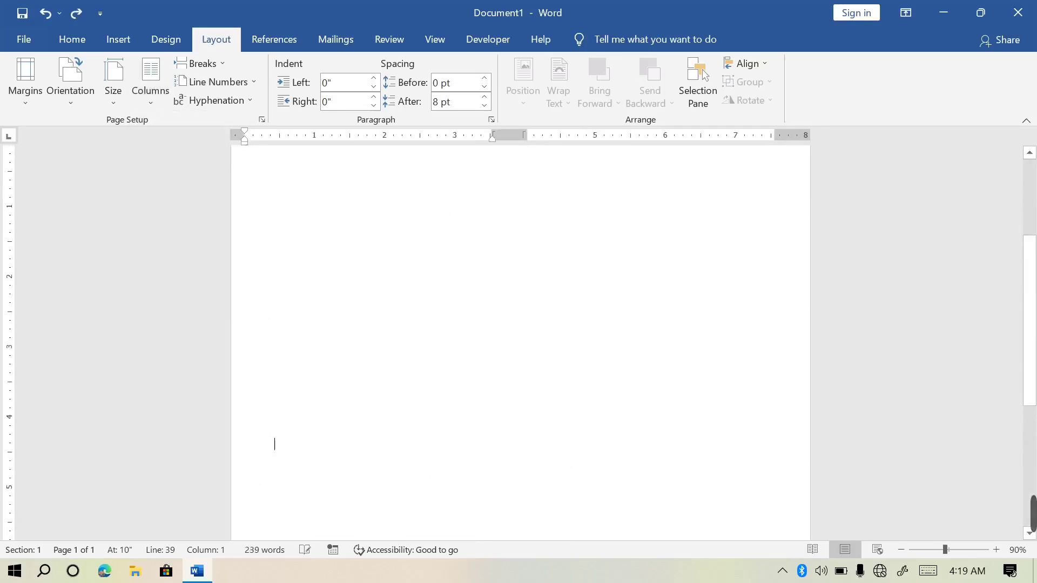
pyautogui.write('=rand()')
pyautogui.press('Return')
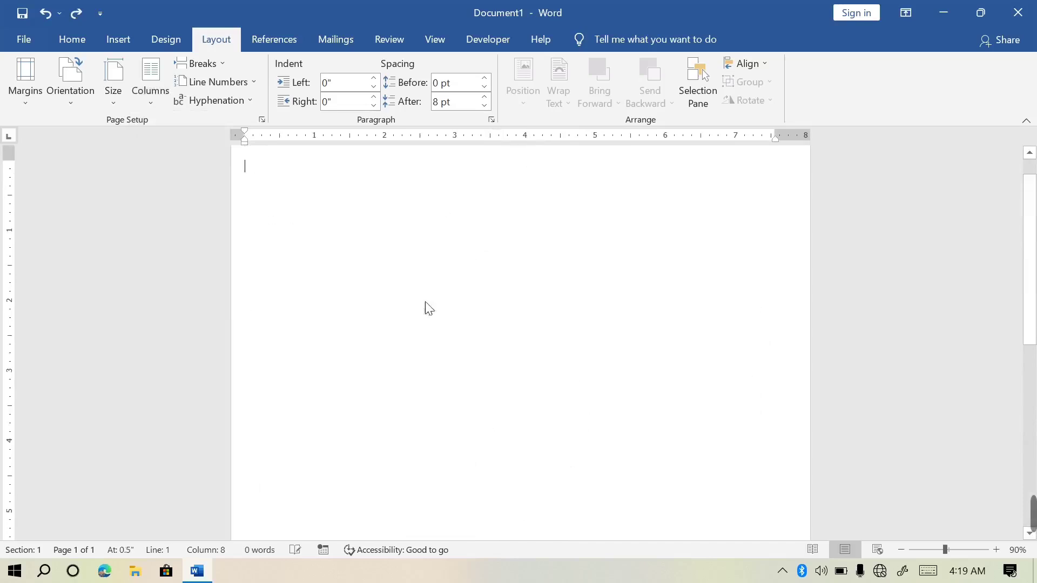
pyautogui.click(427, 303)
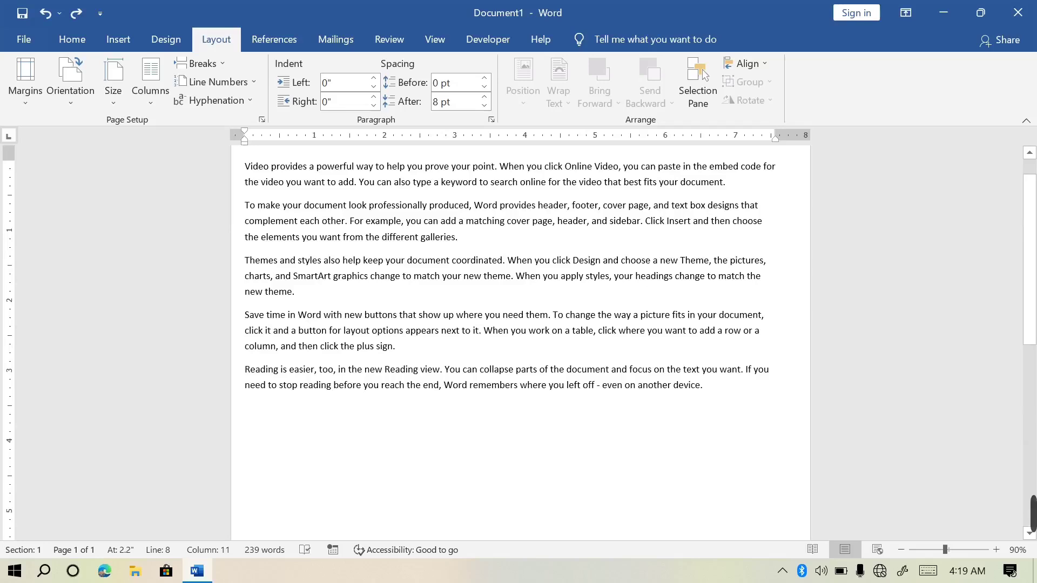
# Arrange only the first two paragraphs in two columns.
pyautogui.moveTo(458, 237); pyautogui.dragTo(233, 151)
pyautogui.click(151, 100)
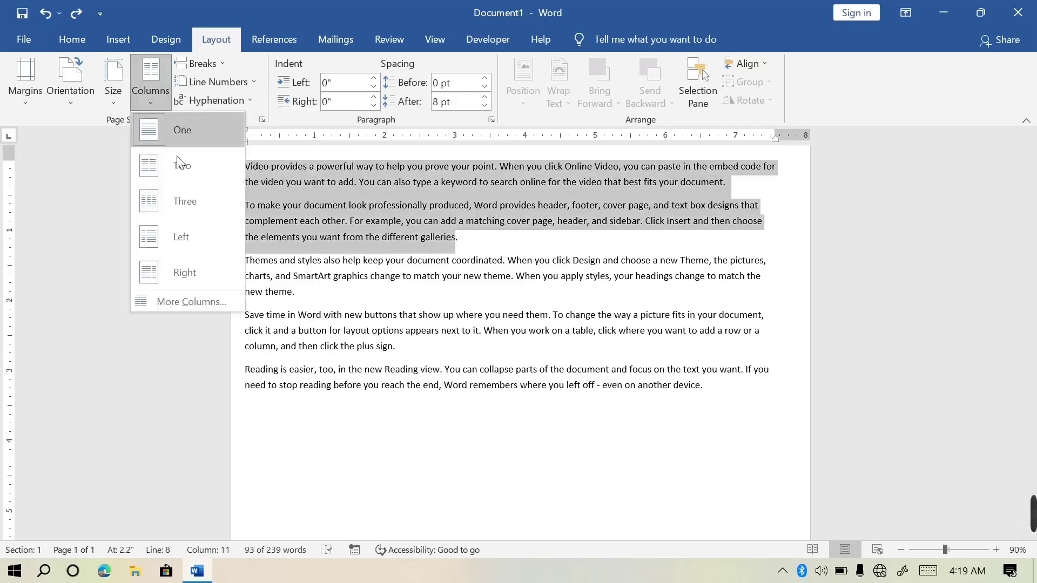
pyautogui.click(179, 165)
pyautogui.keyDown('shift'); pyautogui.click(530, 246); pyautogui.keyUp('shift')
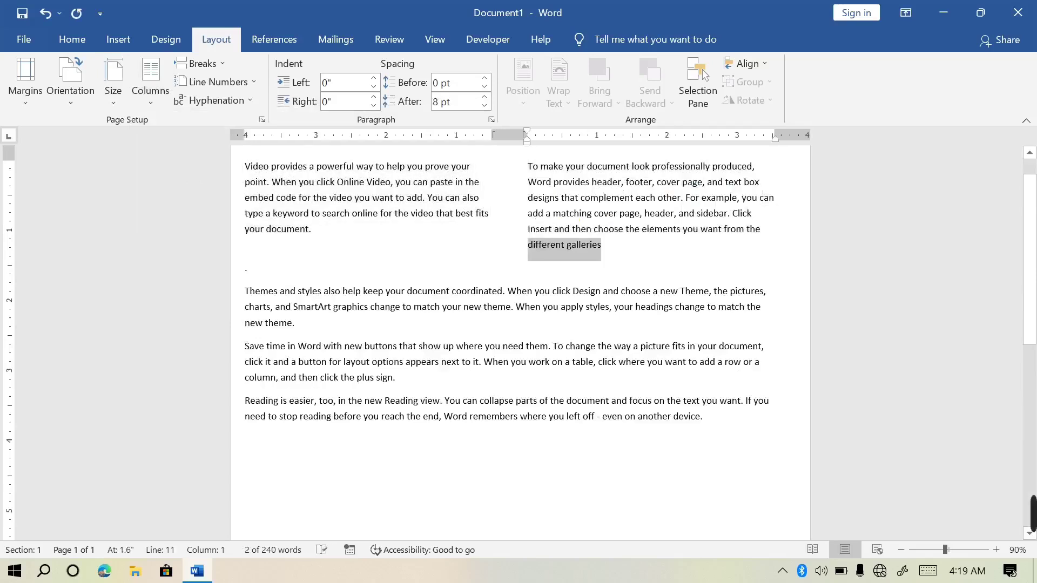
# Arrange only the "Themes and styles" paragraph in three columns.
pyautogui.moveTo(296, 323); pyautogui.dragTo(244, 292)
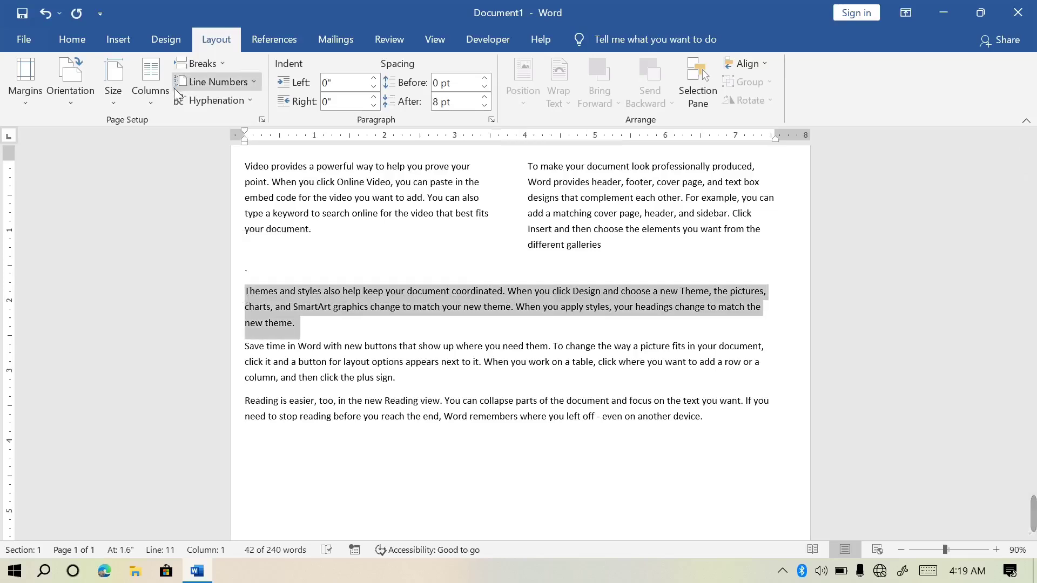
pyautogui.click(150, 103)
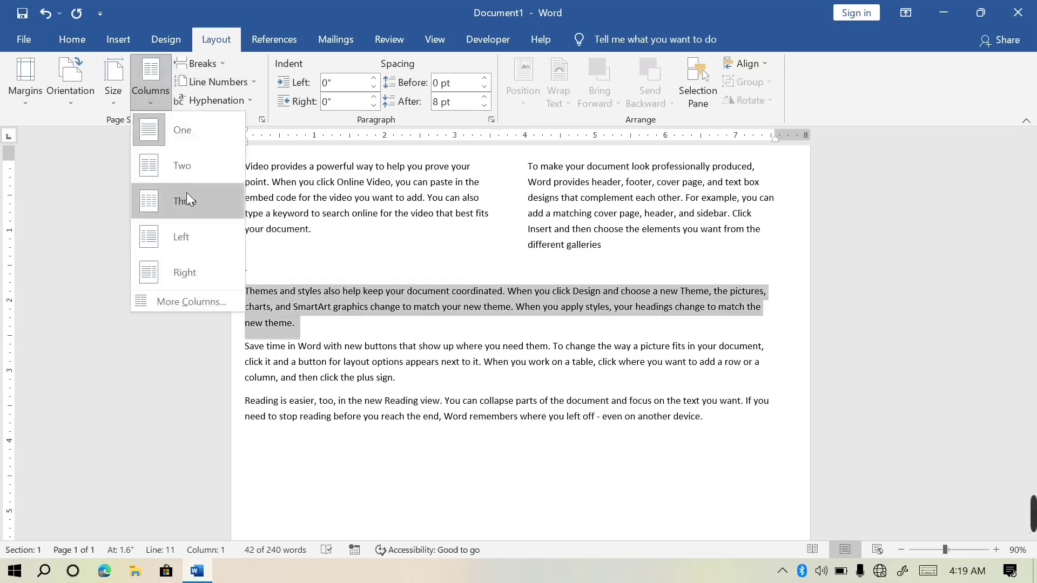
pyautogui.click(186, 200)
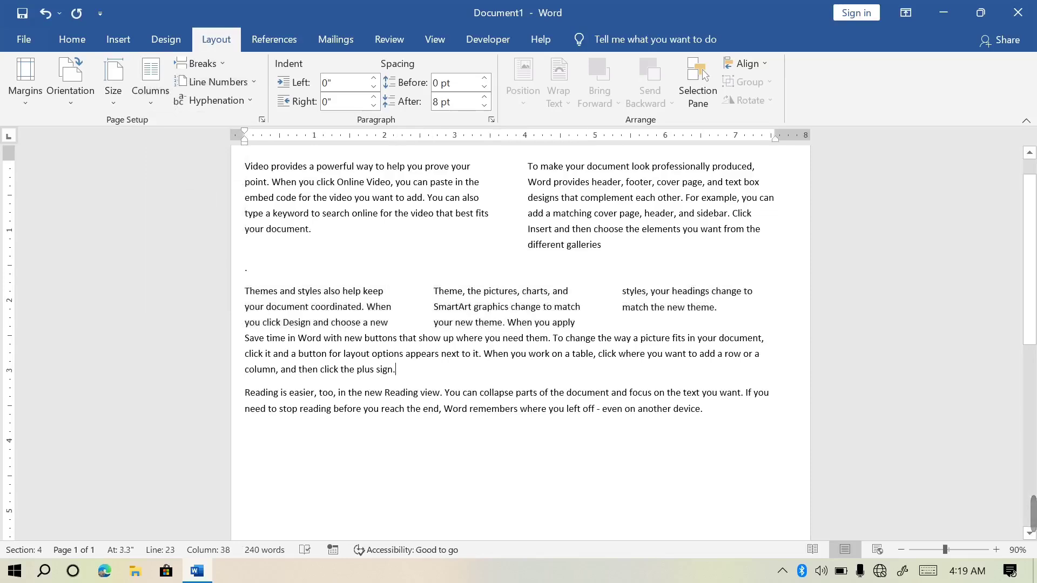
# Undo both column layouts applied to the individual paragraphs.
pyautogui.hotkey('ctrl', 'a')
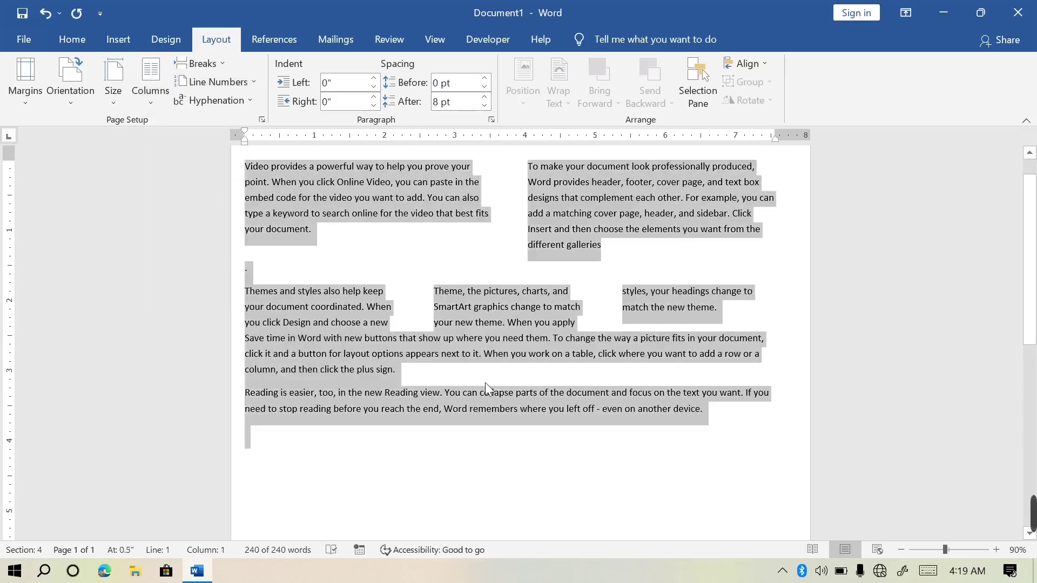
pyautogui.click(485, 382)
pyautogui.hotkey('ctrl', 'z')
pyautogui.hotkey('ctrl', 'z')
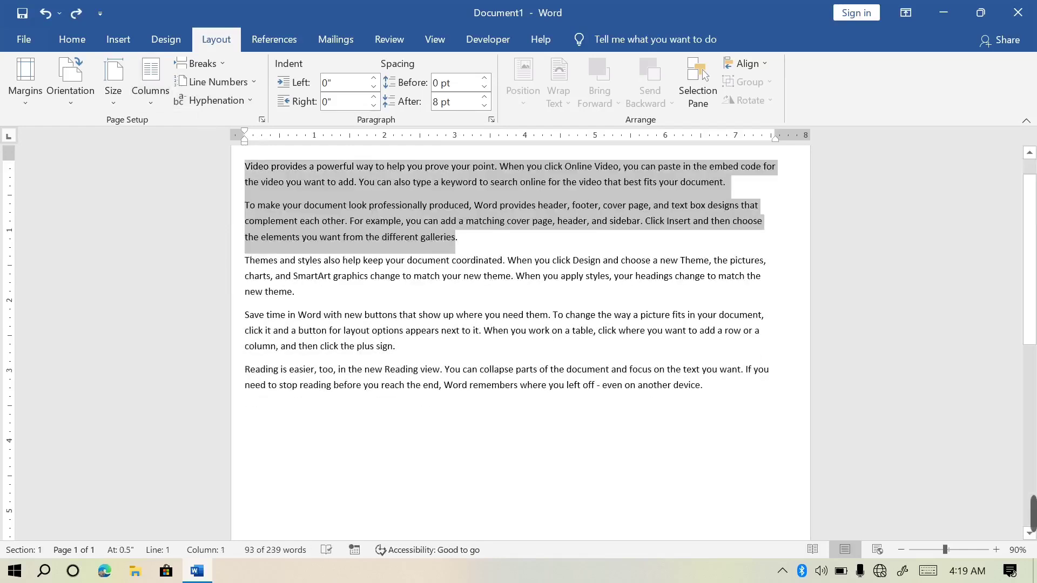
# Try a page break after the last sample paragraph and undo it.
pyautogui.click(309, 384)
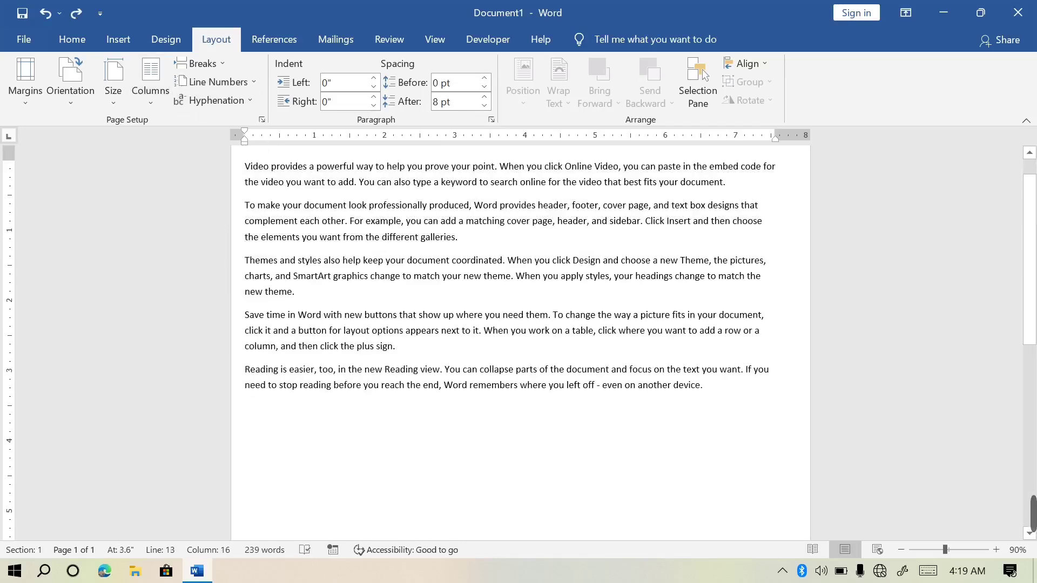
pyautogui.press('Return')
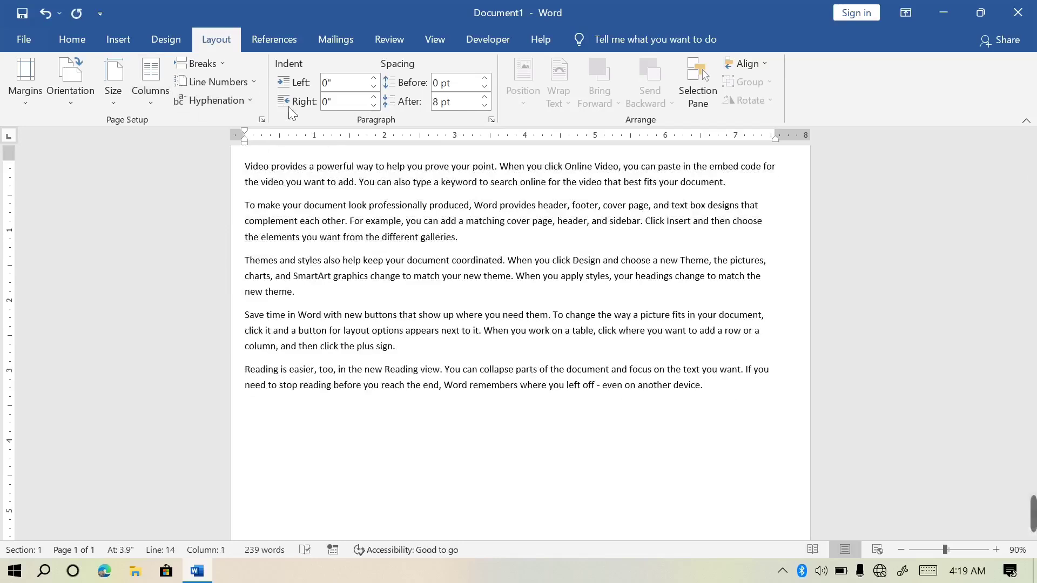
pyautogui.click(223, 62)
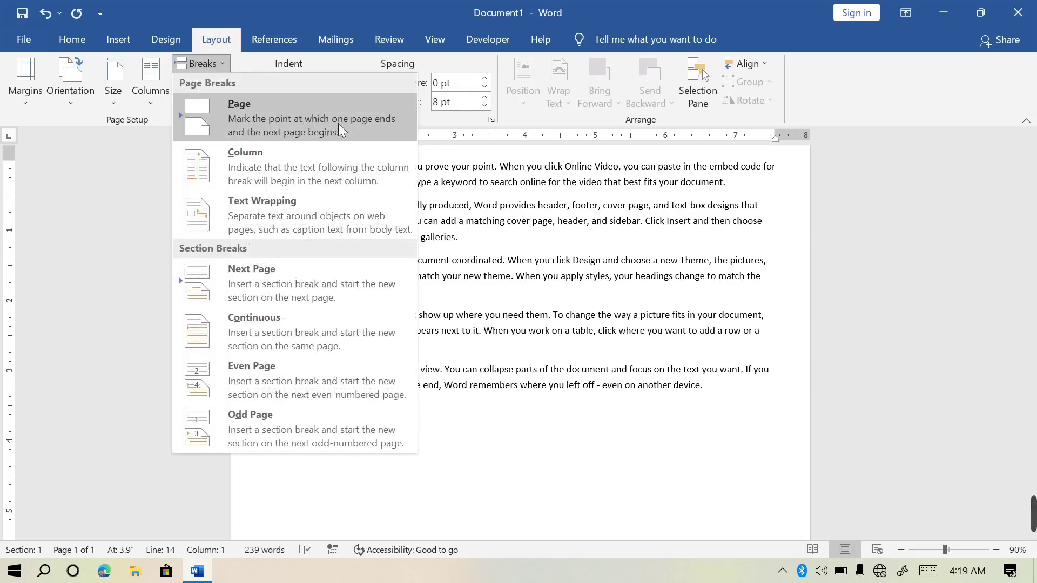
pyautogui.click(316, 140)
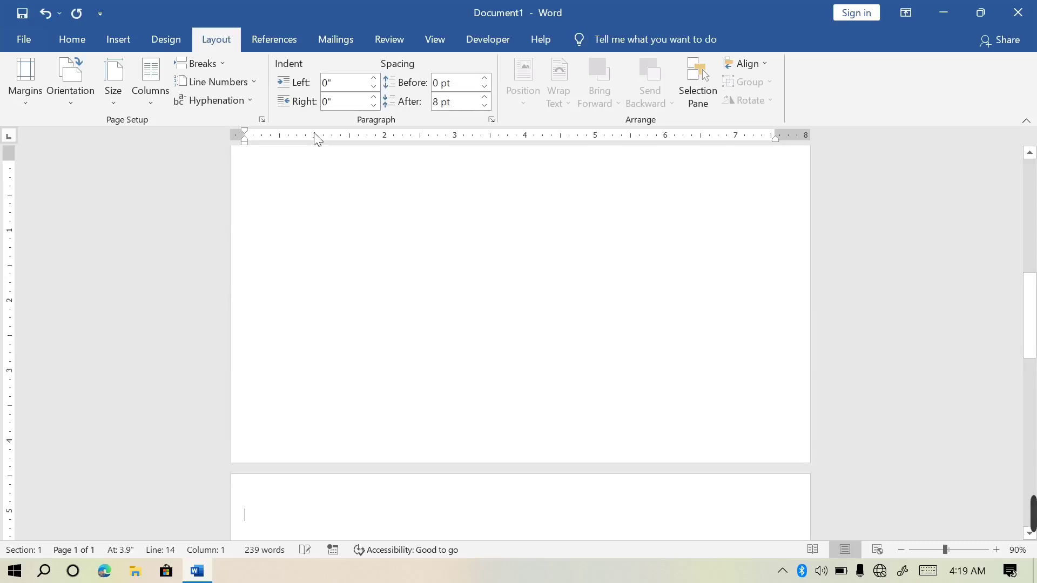
pyautogui.hotkey('ctrl', 'z')
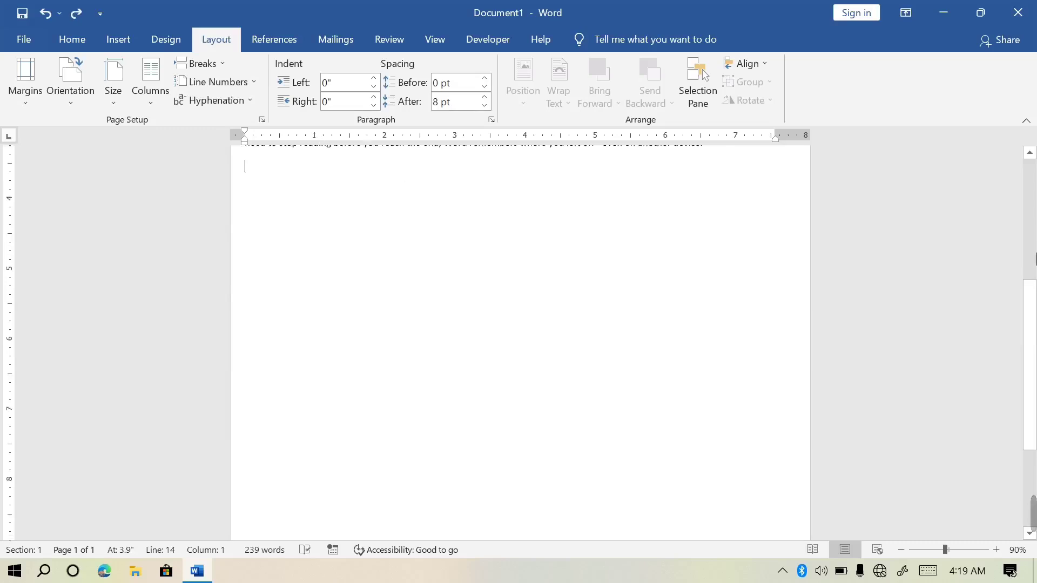
pyautogui.scroll(2, 1035, 259)
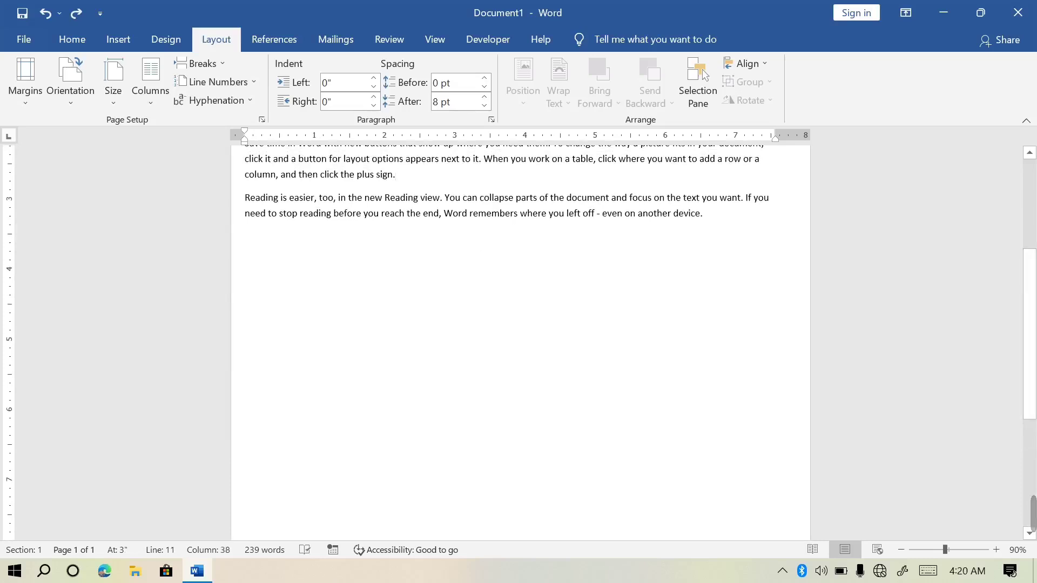
# Show whole pages at 40% zoom, try a page break after the "Save time in Word" paragraph and undo it.
pyautogui.click(435, 39)
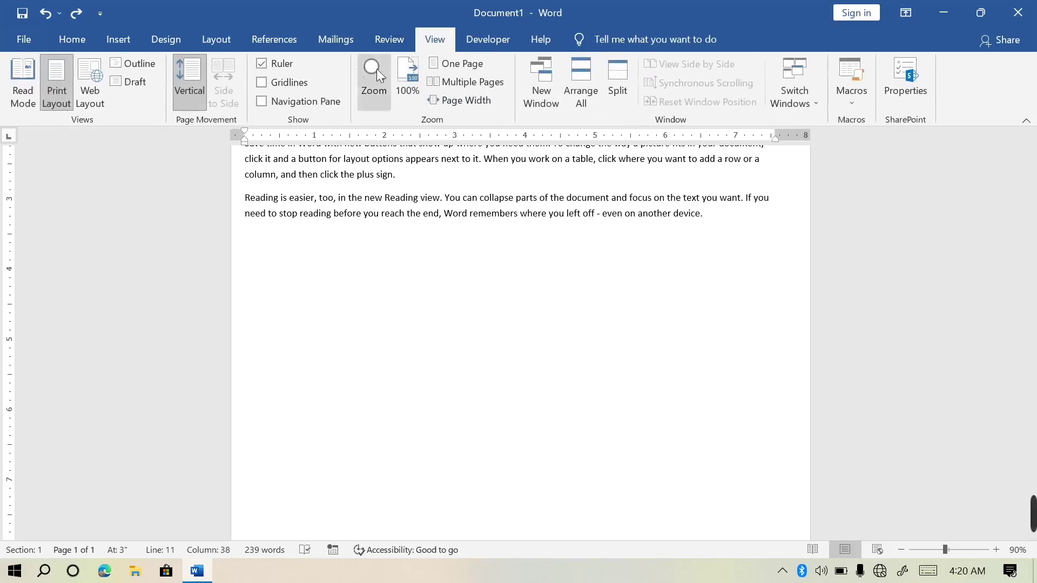
pyautogui.click(481, 85)
pyautogui.moveTo(924, 549)
pyautogui.mouseDown()
pyautogui.moveTo(912, 549)
pyautogui.moveTo(923, 549)
pyautogui.mouseUp()
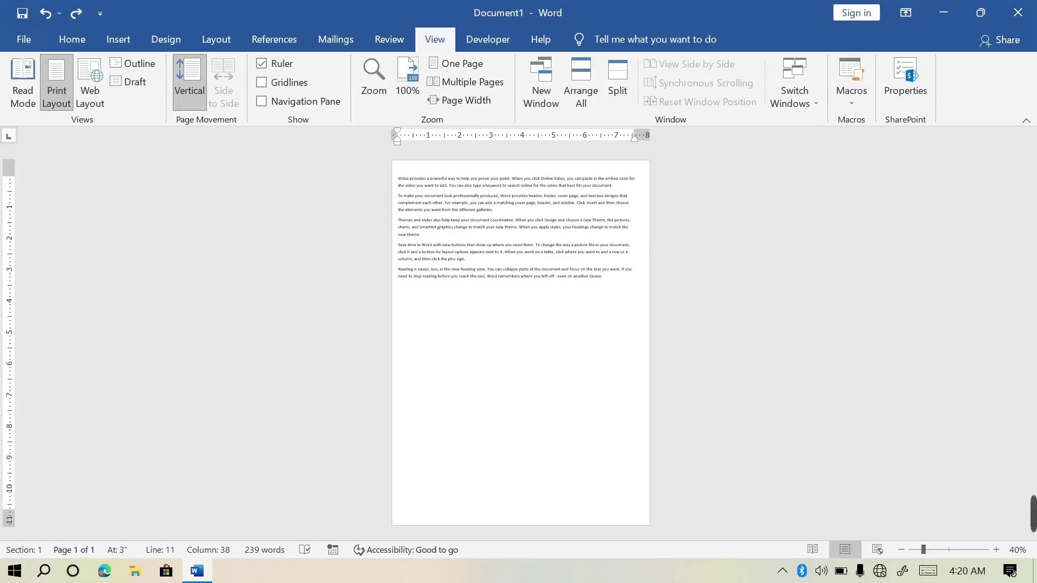
pyautogui.click(210, 45)
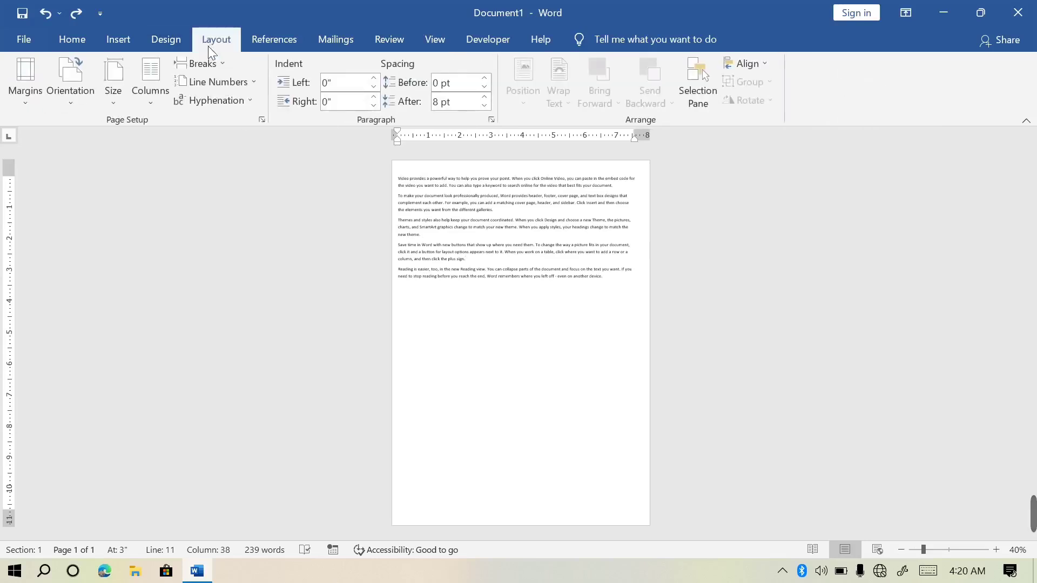
pyautogui.click(221, 63)
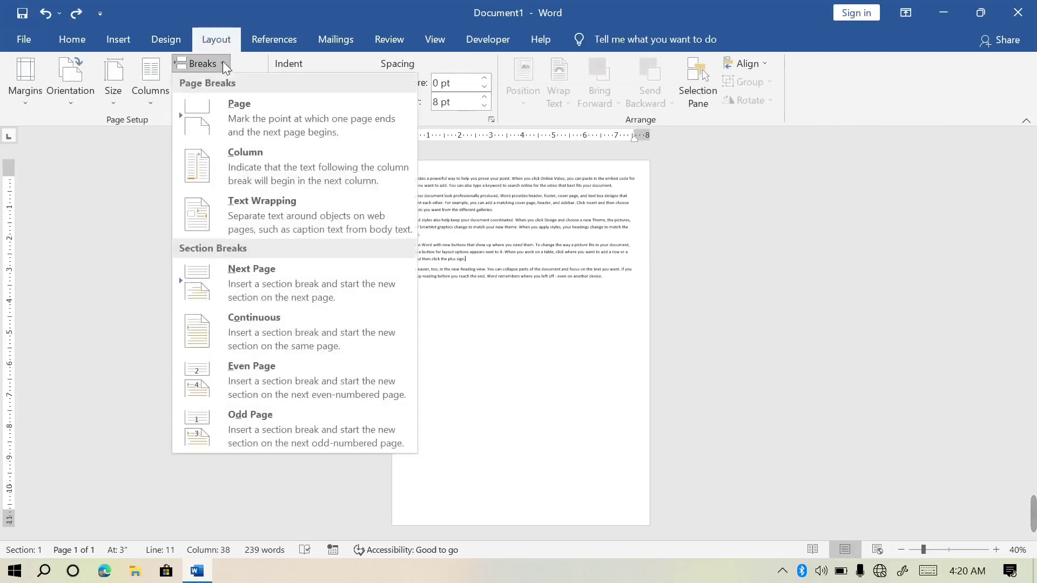
pyautogui.click(238, 134)
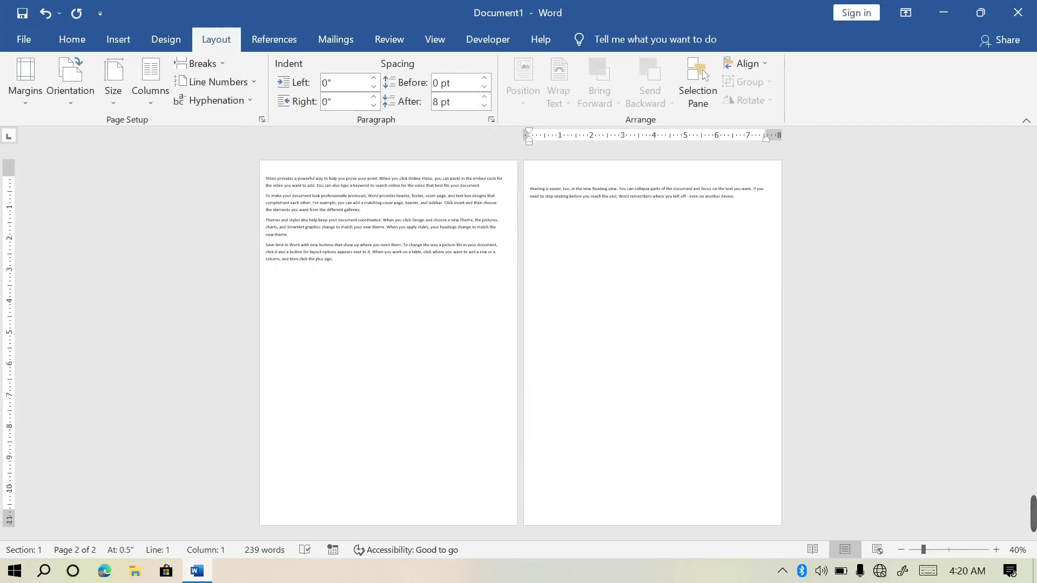
pyautogui.hotkey('ctrl', 'z')
# Try a page break after the "Themes and styles" paragraph, toggling it off and on, and leave it undone.
pyautogui.moveTo(465, 259); pyautogui.dragTo(398, 245)
pyautogui.press('Right')
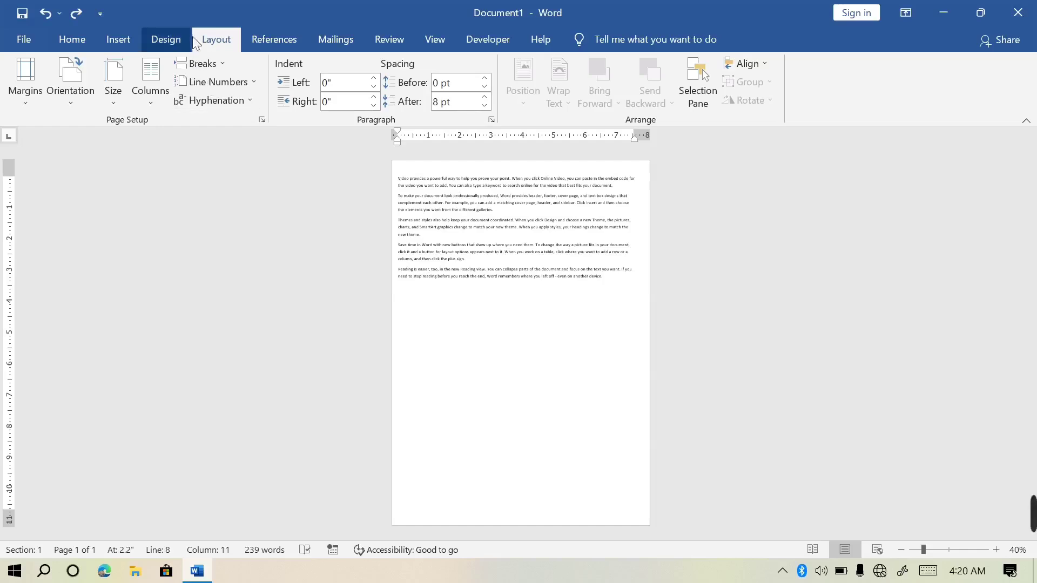
pyautogui.click(219, 66)
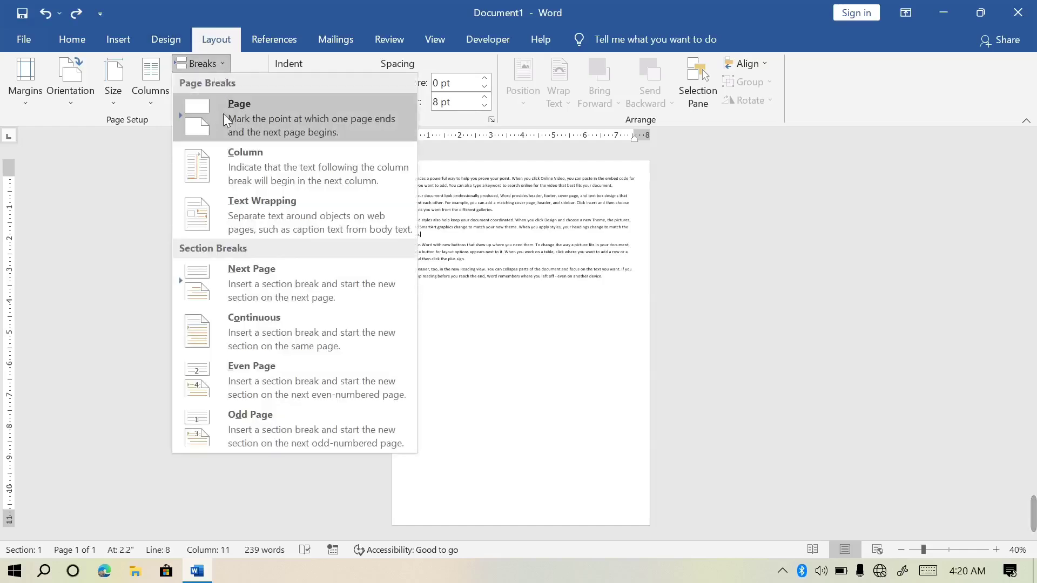
pyautogui.click(247, 116)
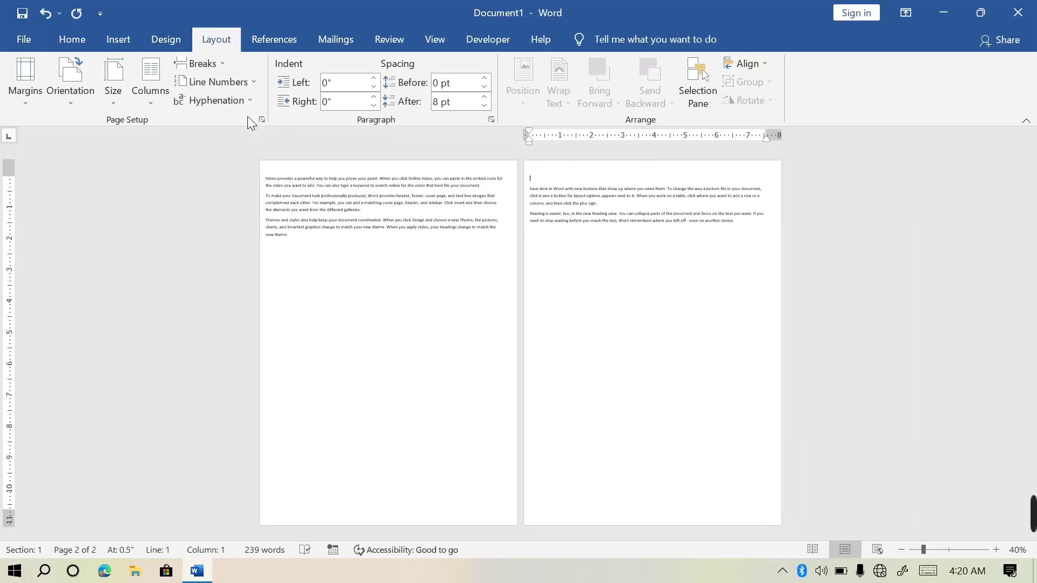
pyautogui.hotkey('ctrl', 'z')
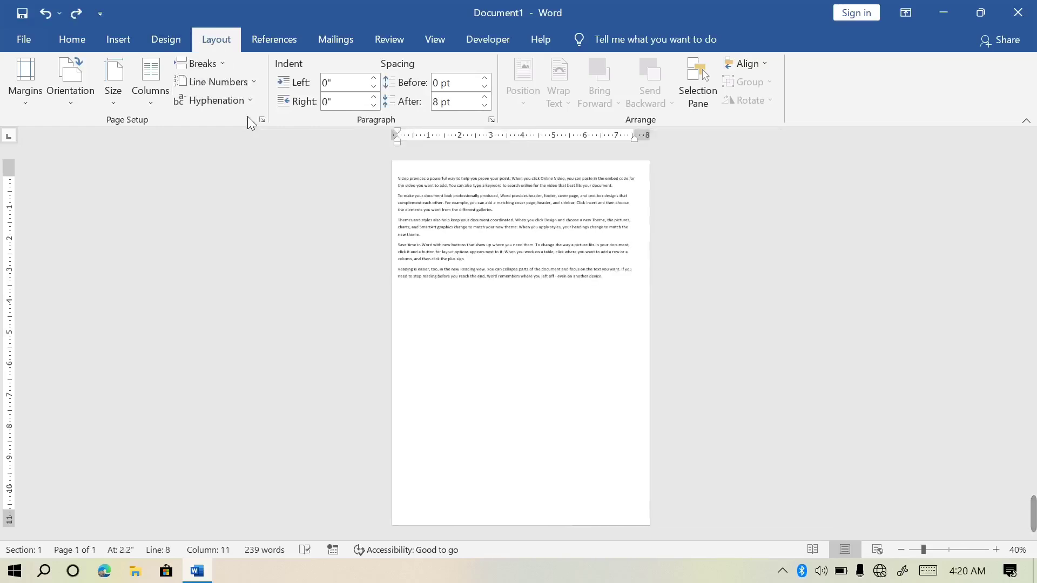
pyautogui.hotkey('ctrl', 'y')
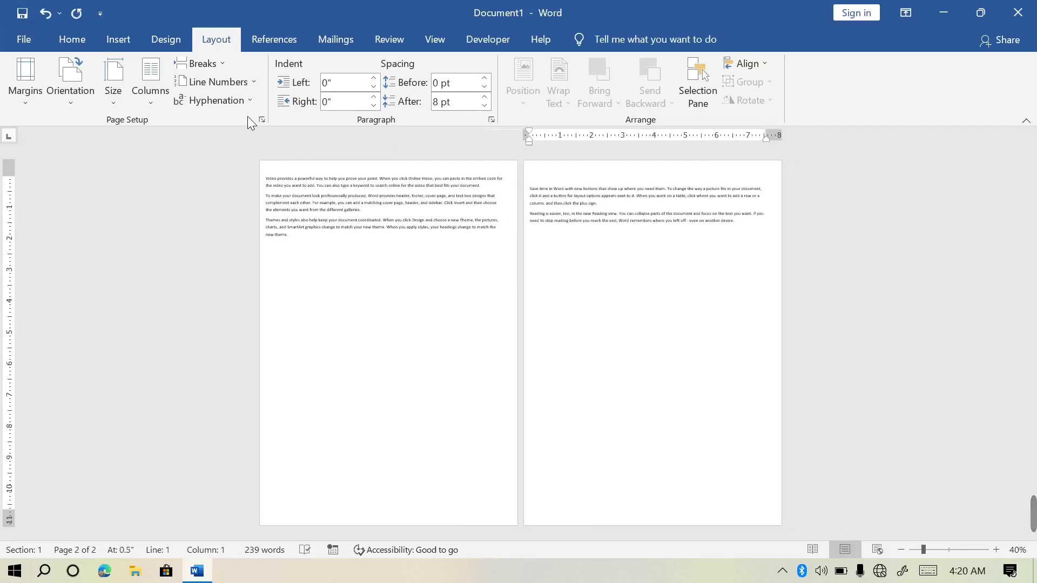
pyautogui.hotkey('ctrl', 'z')
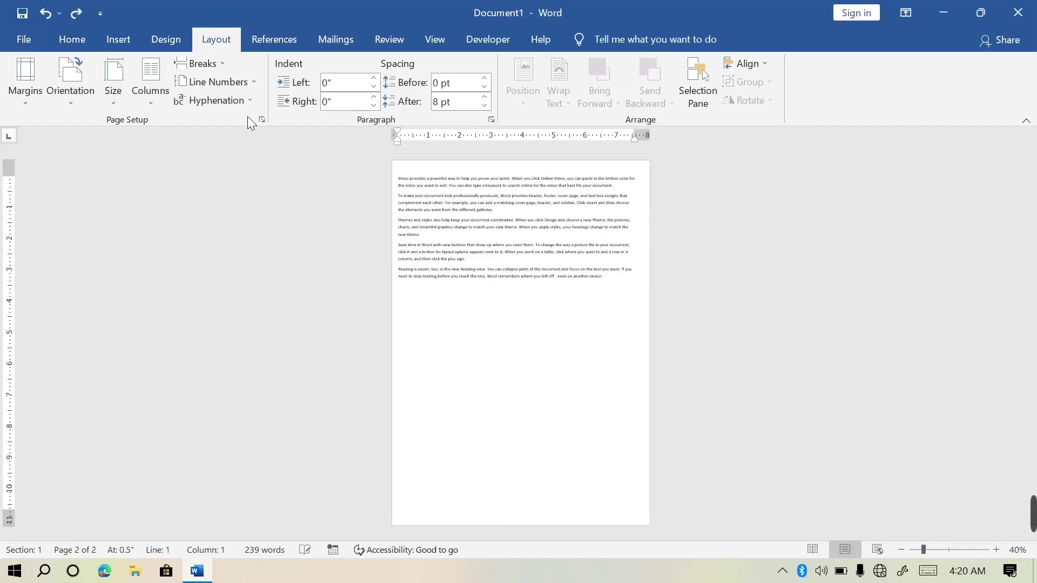
# Try a column break after the "Themes and styles" paragraph and undo it.
pyautogui.click(228, 69)
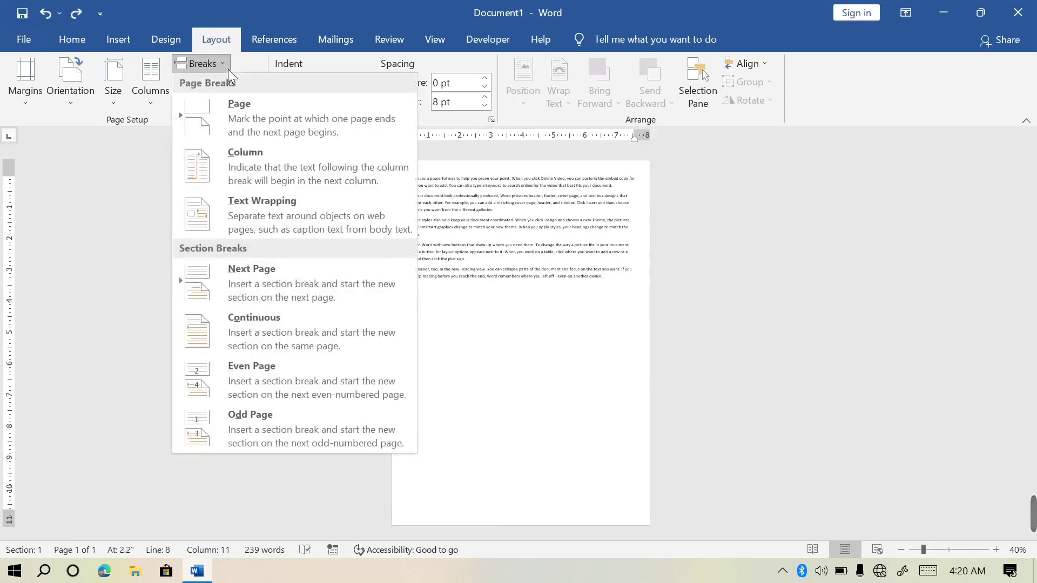
pyautogui.click(245, 177)
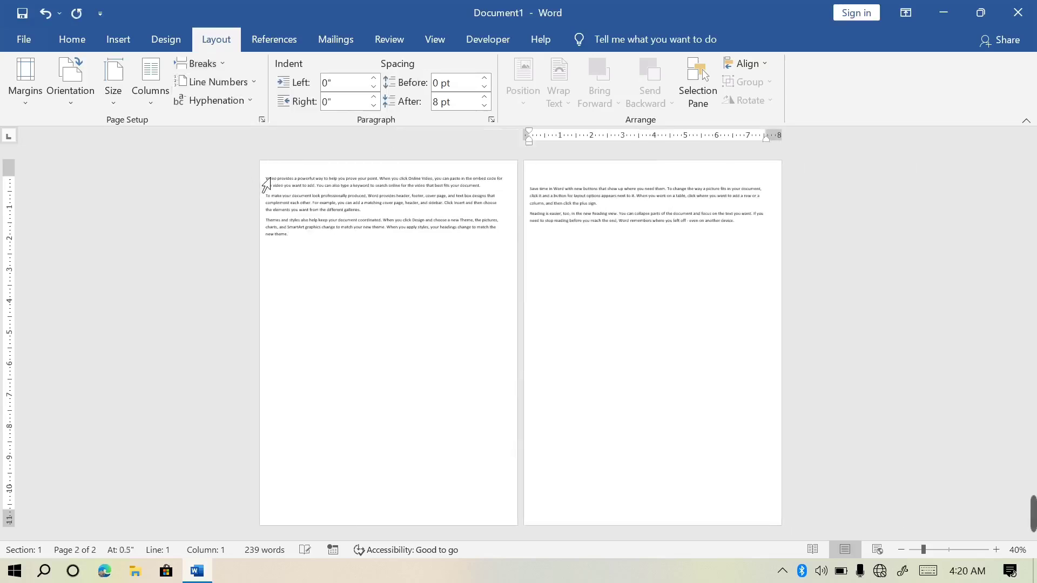
pyautogui.hotkey('ctrl', 'z')
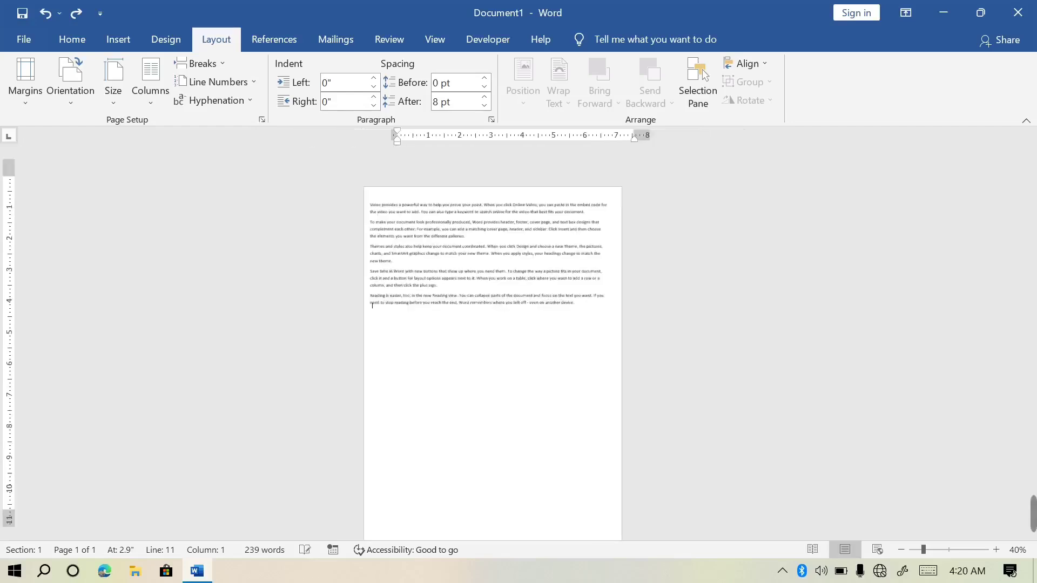
# Insert a run of consecutive page breaks after the "Themes and styles" paragraph.
pyautogui.write('()')
pyautogui.press('Return')
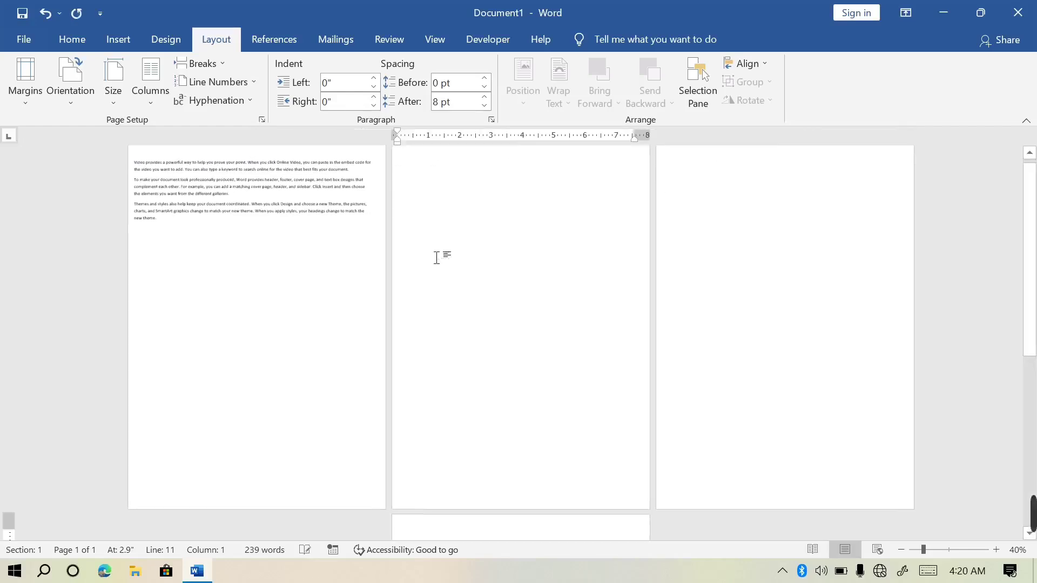
pyautogui.hotkey('ctrl', 'Return')
pyautogui.hotkey('ctrl', 'Return')
pyautogui.hotkey('ctrl', 'Return')
pyautogui.hotkey('ctrl', 'Return')
pyautogui.hotkey('ctrl', 'Return')
pyautogui.hotkey('ctrl', 'Return')
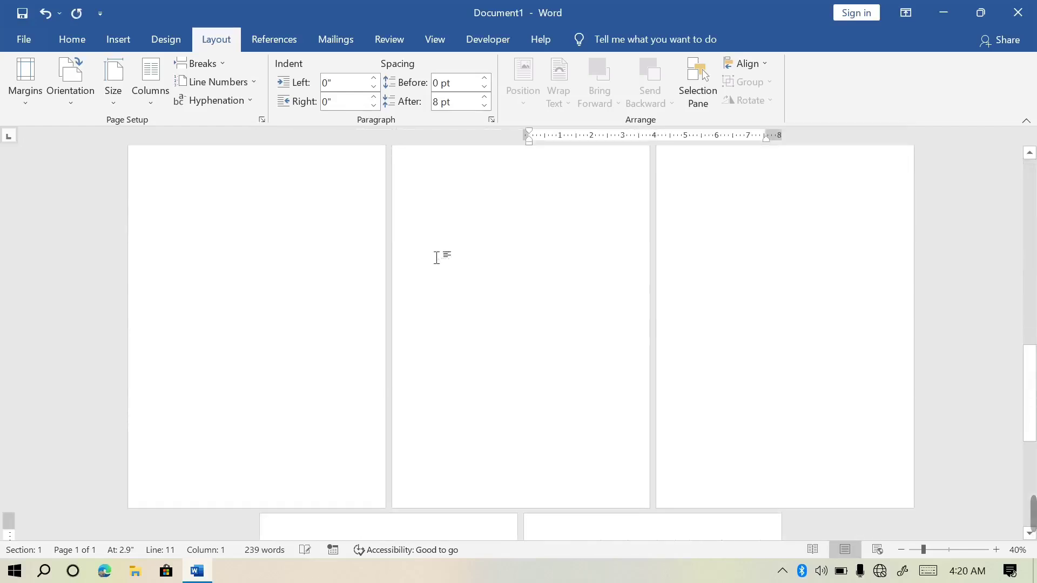
# Undo all the consecutive page breaks so the sample text is back on a single page.
pyautogui.hotkey('ctrl', 'z')
pyautogui.hotkey('ctrl', 'z')
pyautogui.hotkey('ctrl', 'z')
pyautogui.hotkey('ctrl', 'z')
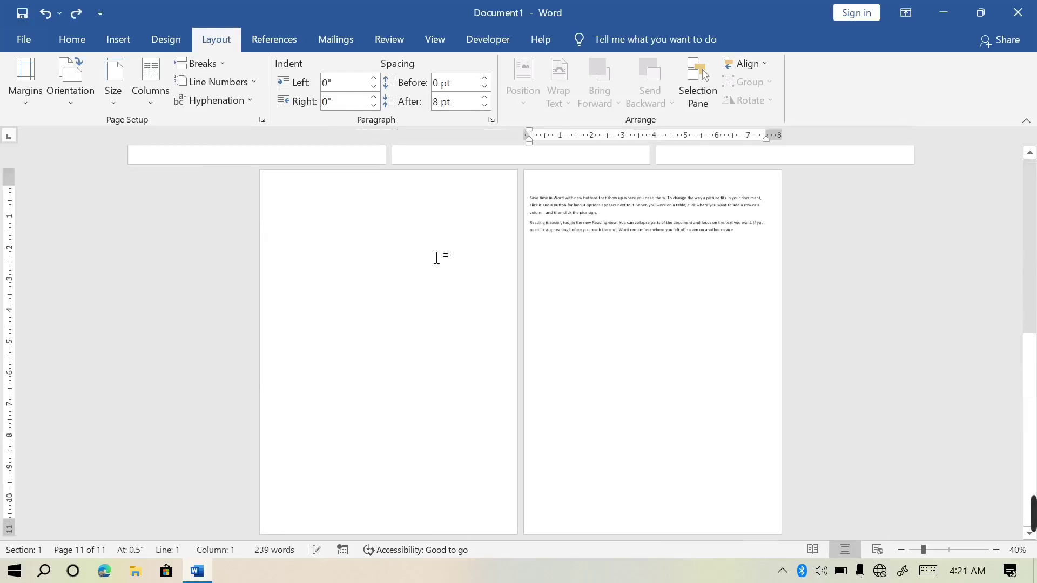
pyautogui.hotkey('ctrl', 'z')
pyautogui.hotkey('ctrl', 'z')
pyautogui.hotkey('ctrl', 'z')
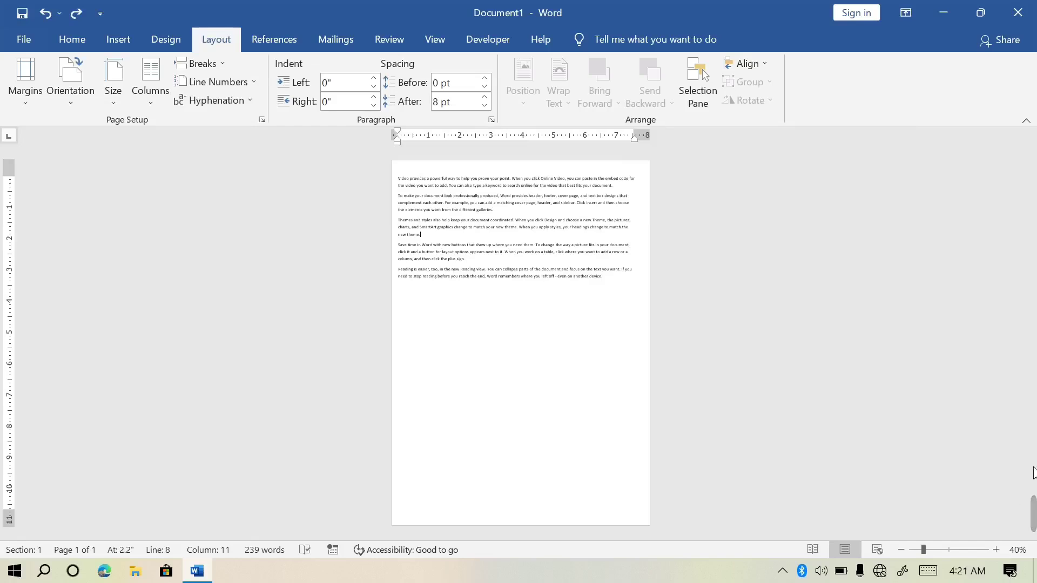
# Arrange all the sample text in two columns and delete the text.
pyautogui.click(935, 550)
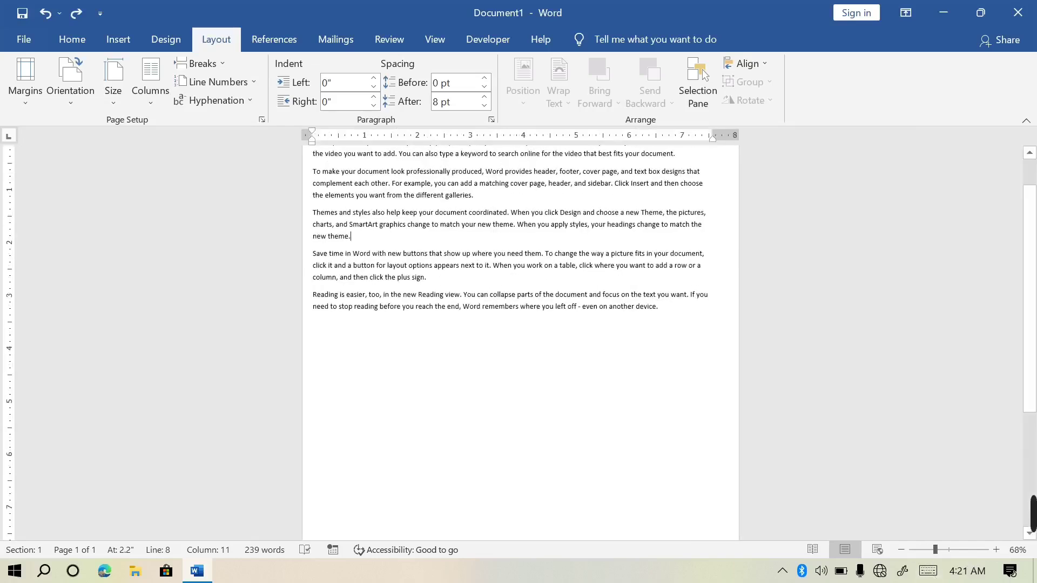
pyautogui.moveTo(662, 311); pyautogui.dragTo(313, 134)
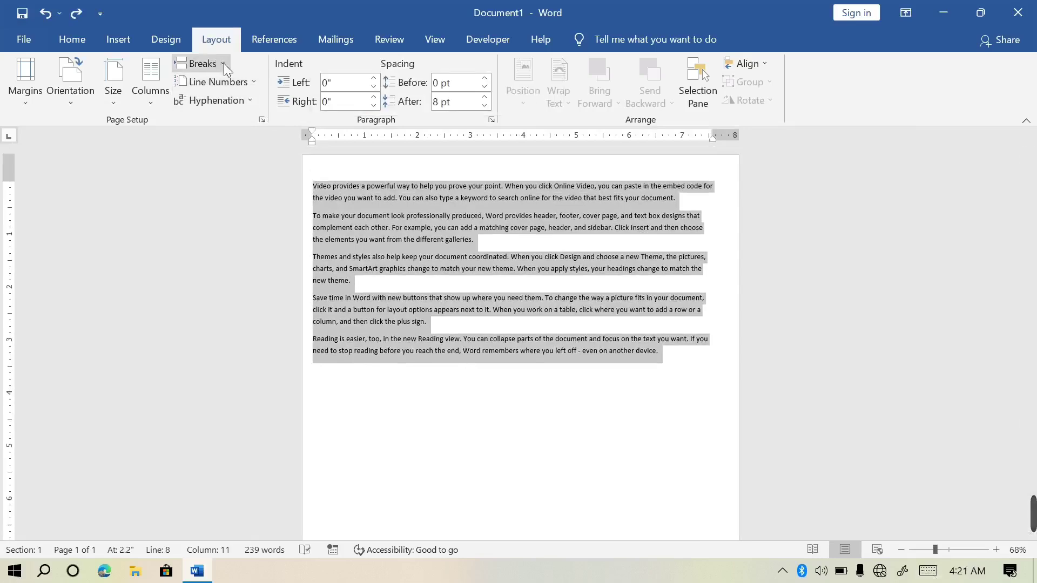
pyautogui.click(151, 94)
pyautogui.click(176, 164)
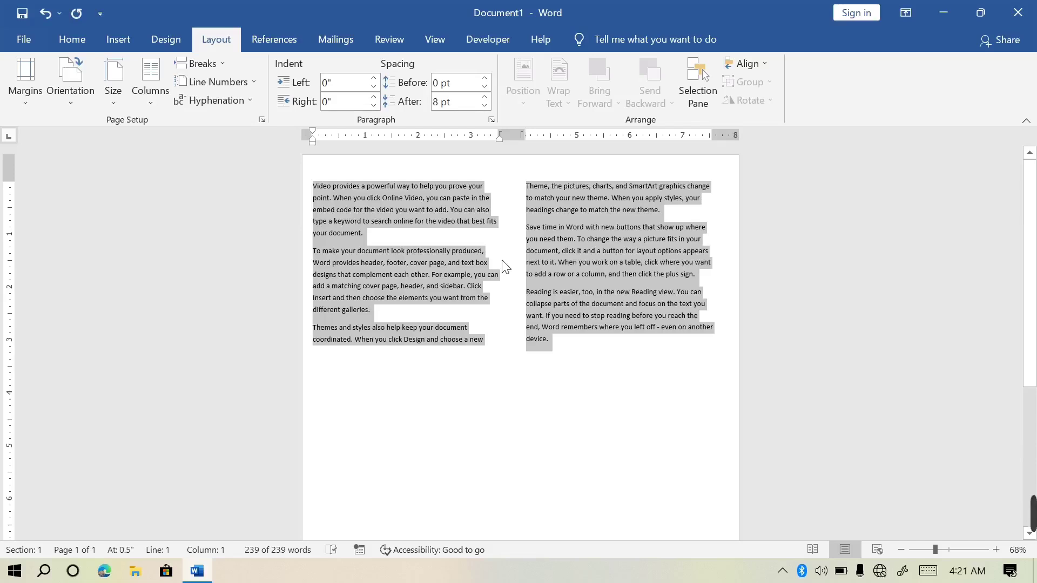
pyautogui.press('Delete')
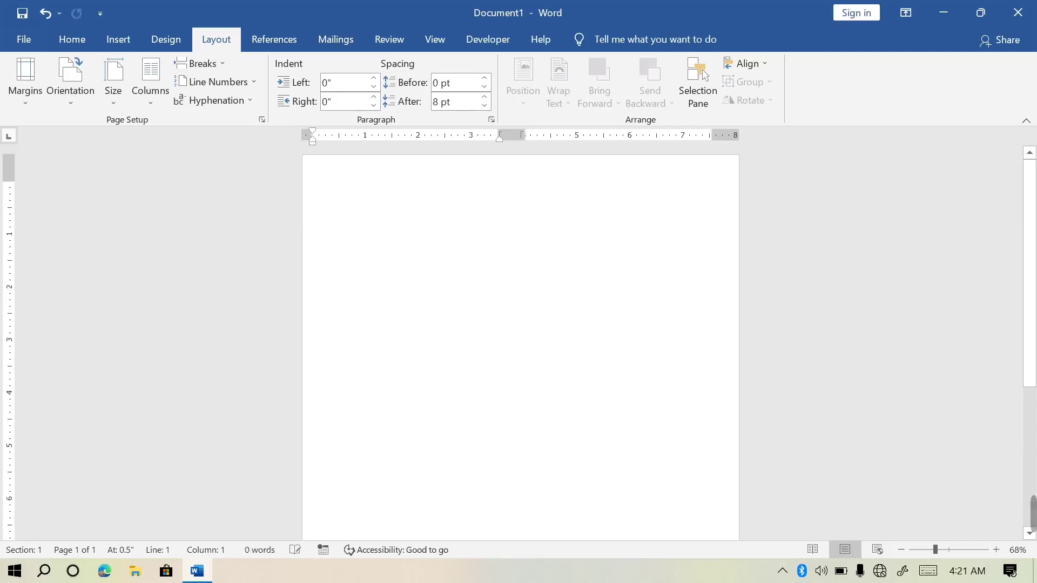
# Try to generate new sample text with =rand() in the emptied document and erase the entry.
pyautogui.write('=')
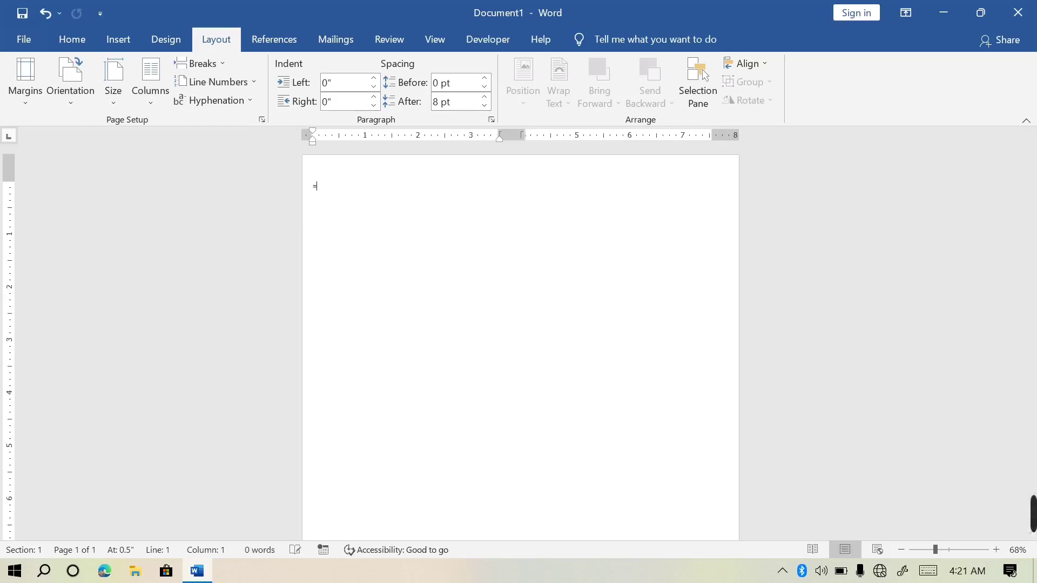
pyautogui.write('rand')
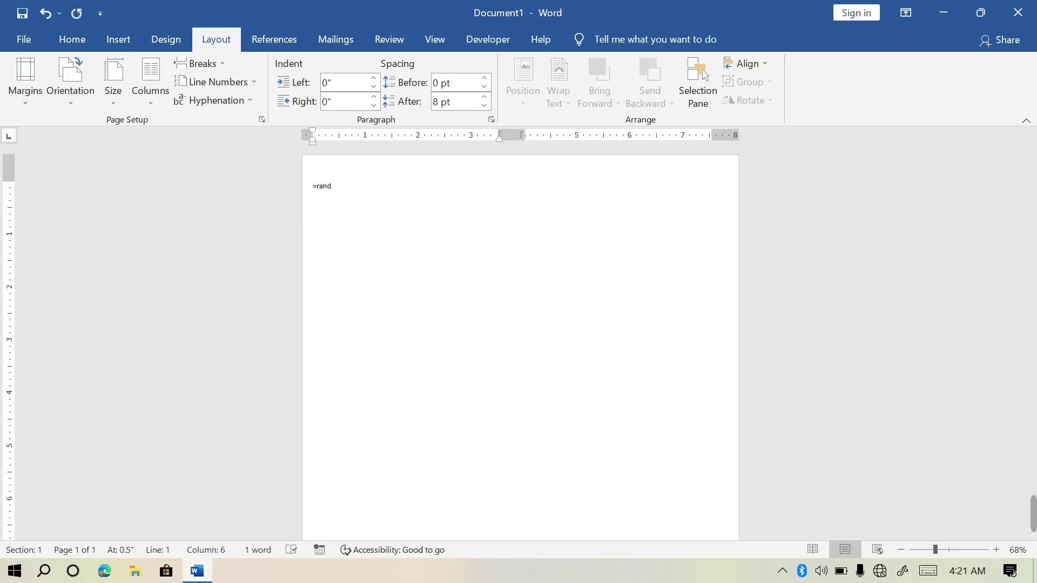
pyautogui.write('()')
pyautogui.press('BackSpace')
pyautogui.press('BackSpace')
pyautogui.press('BackSpace')
pyautogui.press('BackSpace')
pyautogui.write('(')
pyautogui.press('BackSpace')
pyautogui.write('d()')
pyautogui.press('BackSpace')
pyautogui.press('BackSpace')
pyautogui.press('BackSpace')
pyautogui.press('BackSpace')
pyautogui.press('BackSpace')
pyautogui.press('BackSpace')
pyautogui.press('BackSpace')
pyautogui.press('BackSpace')
pyautogui.write('=rand()')
pyautogui.press('BackSpace')
pyautogui.press('BackSpace')
pyautogui.press('BackSpace')
pyautogui.press('BackSpace')
pyautogui.press('BackSpace')
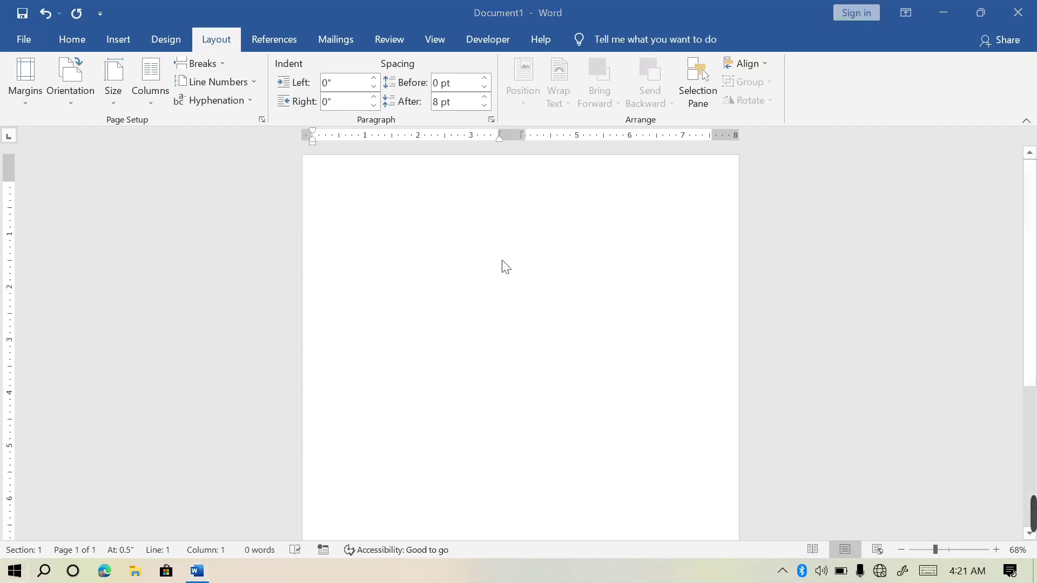
# Create a new blank document and set its page layout to two columns.
pyautogui.press('super')
pyautogui.press('super')
pyautogui.hotkey('ctrl', 'm')
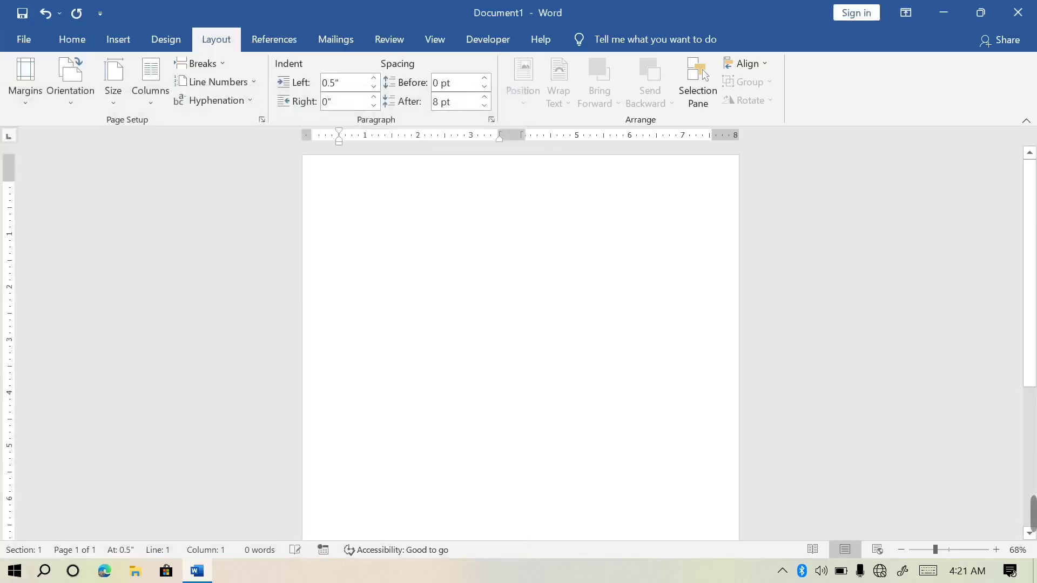
pyautogui.hotkey('ctrl', 'n')
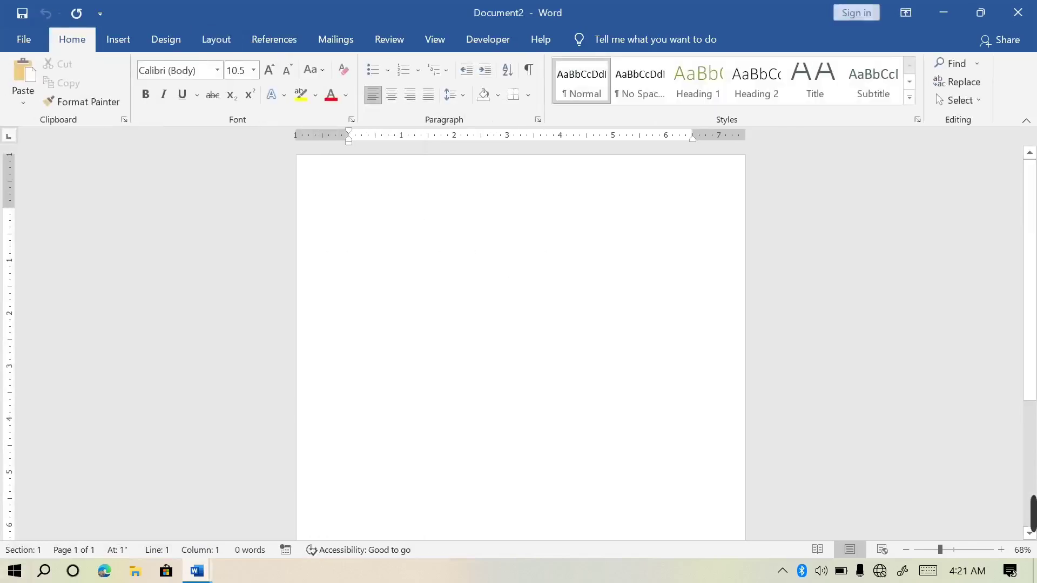
pyautogui.click(216, 42)
pyautogui.click(166, 100)
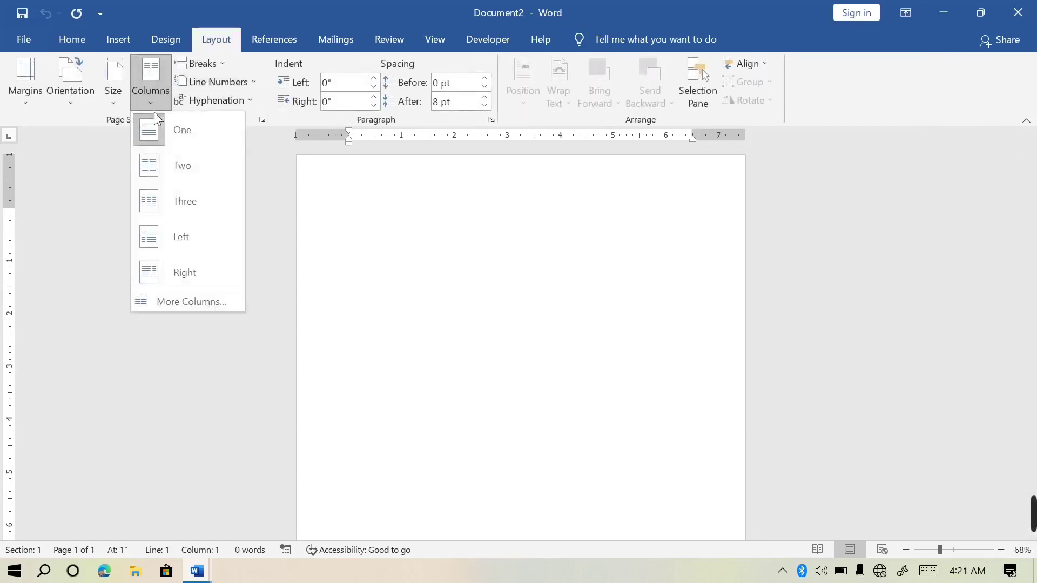
pyautogui.click(176, 164)
# Fill the new two-column document with sample text using =rand().
pyautogui.write('=rand')
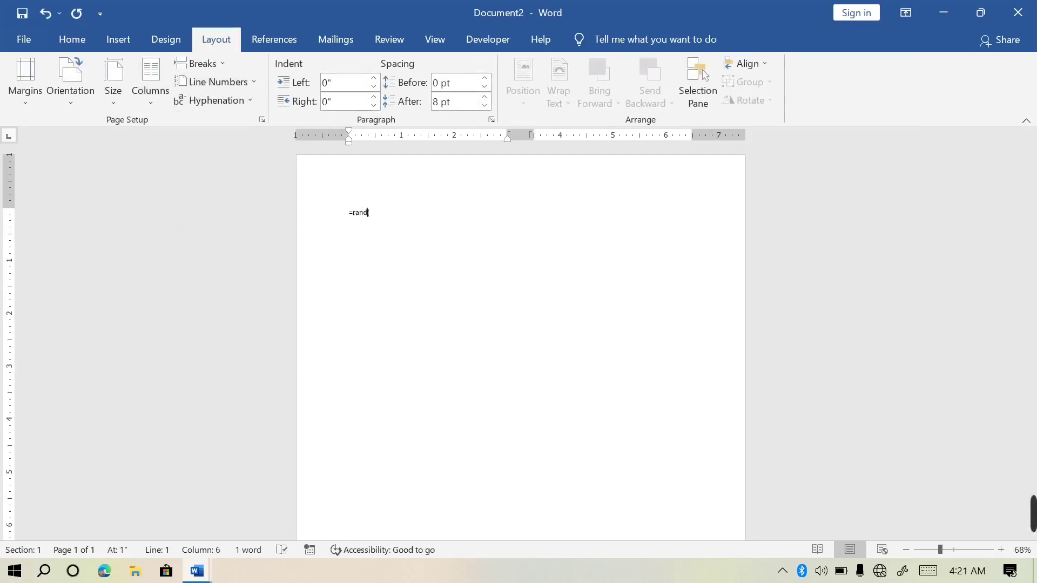
pyautogui.write('()')
pyautogui.press('Return')
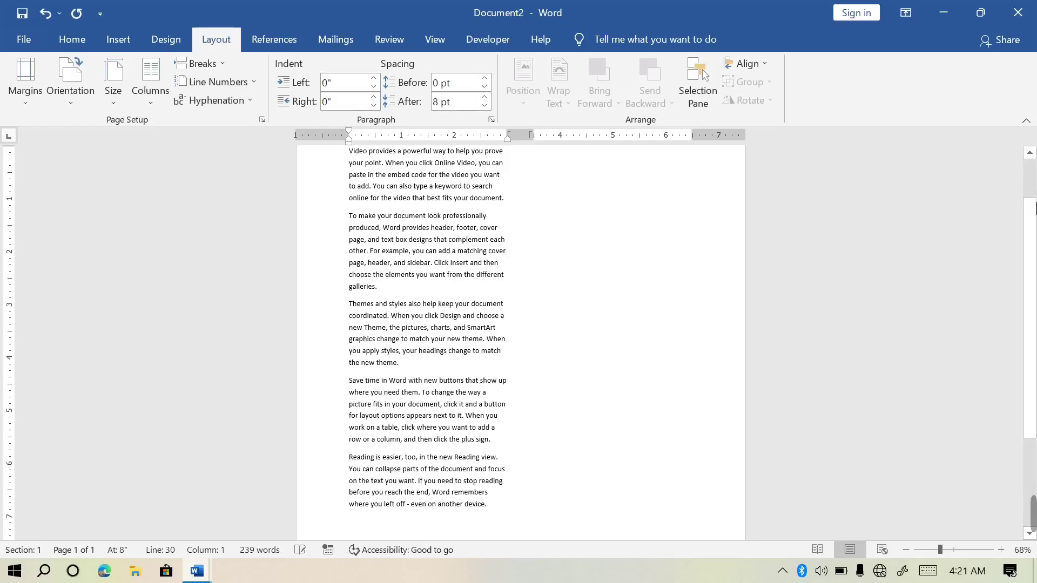
# Try a column break after the second paragraph, ending in "galleries.", and undo it.
pyautogui.scroll(3, 1029, 199)
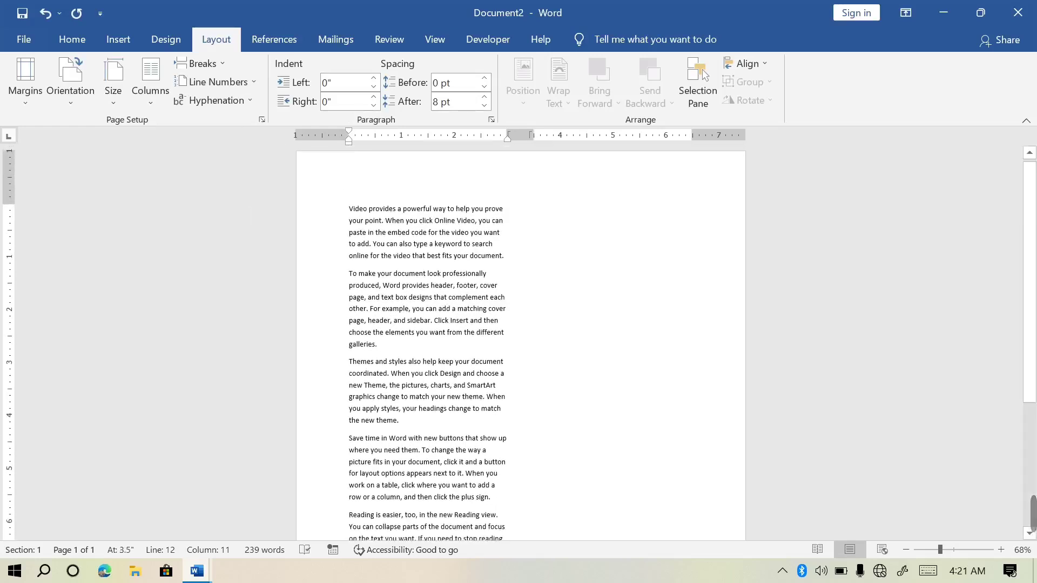
pyautogui.click(222, 62)
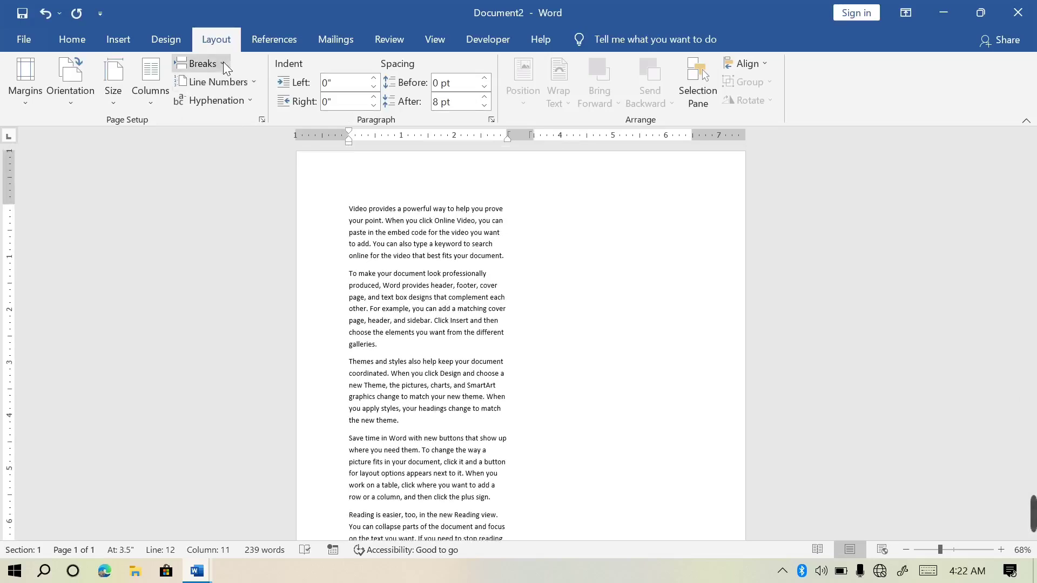
pyautogui.click(293, 169)
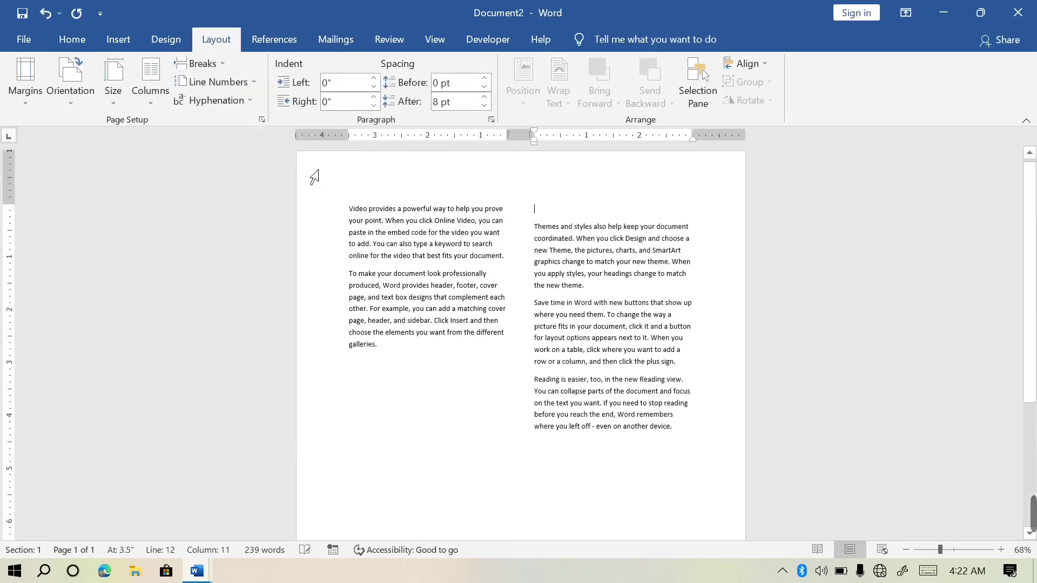
pyautogui.moveTo(504, 332); pyautogui.dragTo(348, 246)
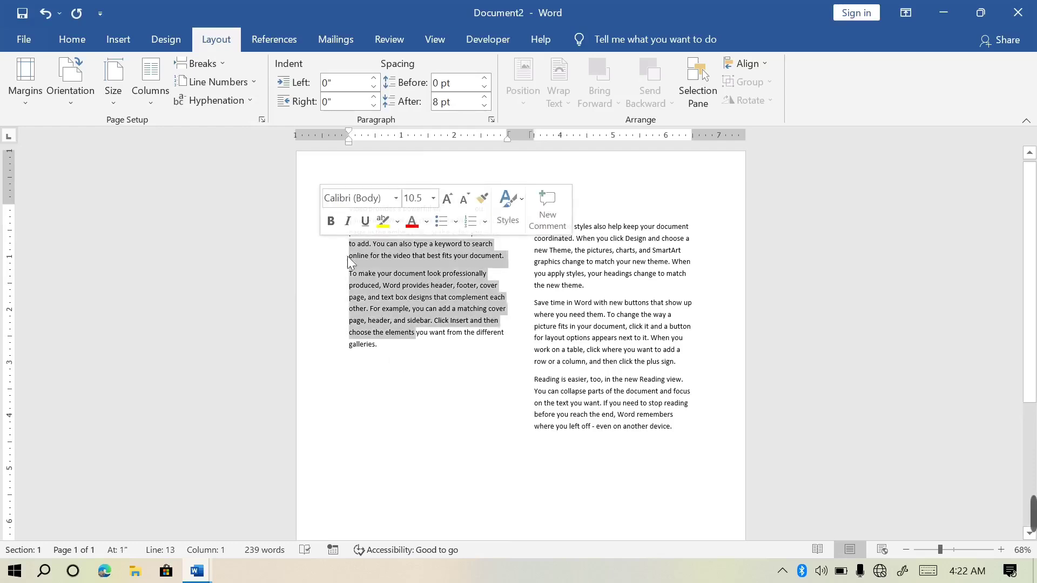
pyautogui.hotkey('ctrl', 'z')
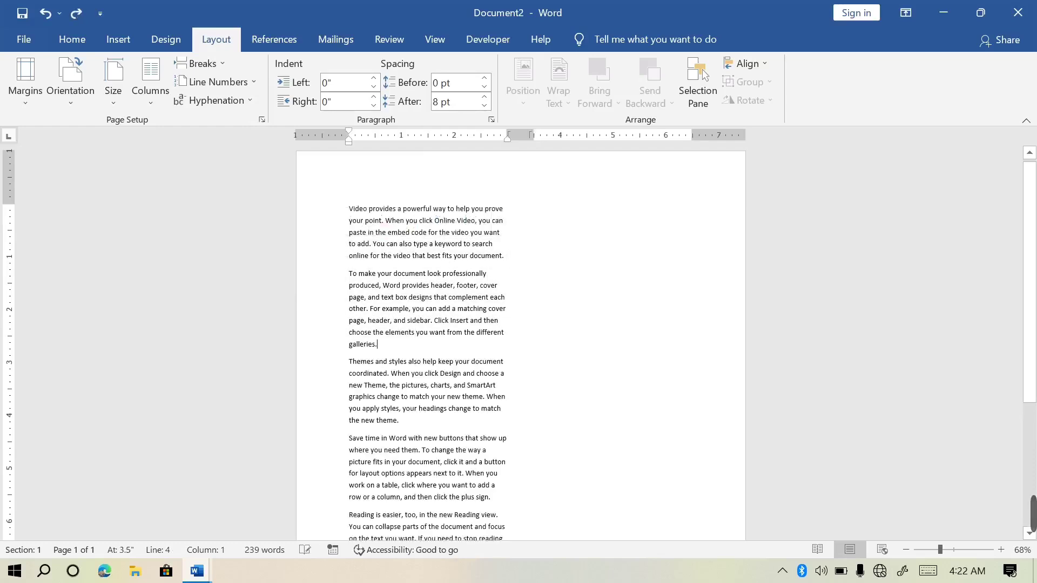
# Undo the generated sample text and the two-column layout, back to an empty single-column document.
pyautogui.click(224, 62)
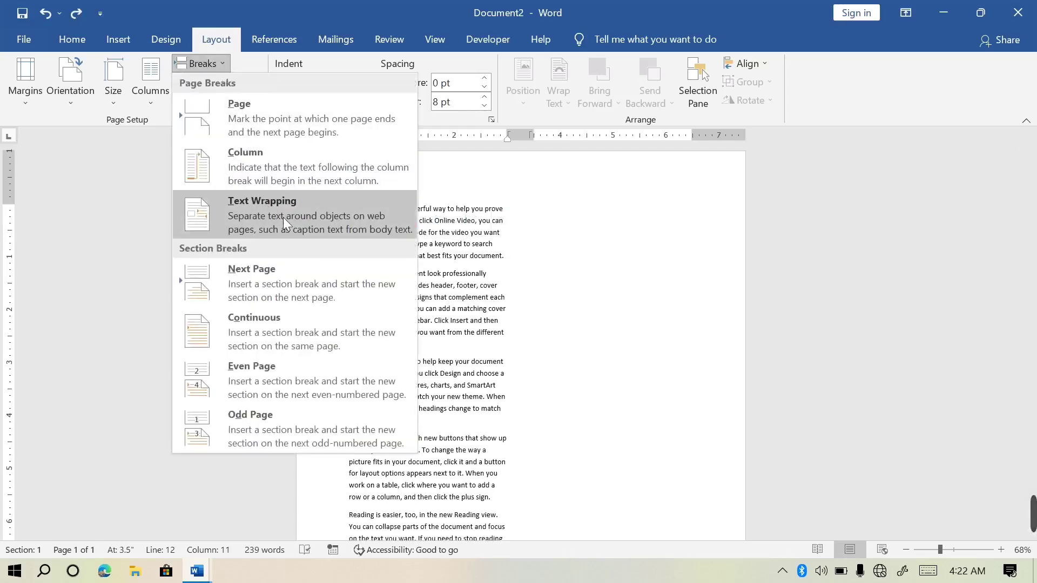
pyautogui.press('Escape')
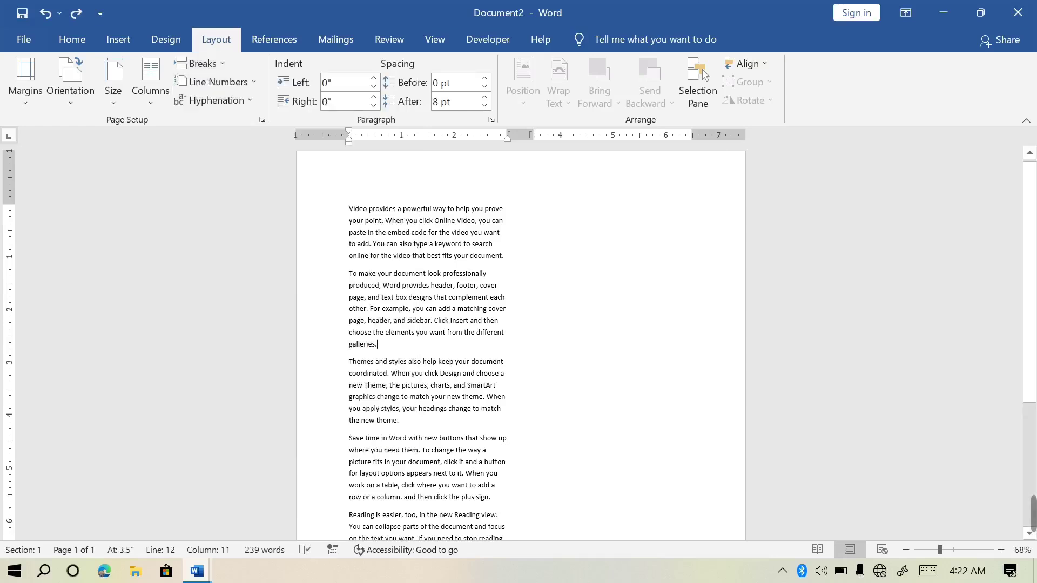
pyautogui.hotkey('ctrl', 'z')
pyautogui.hotkey('ctrl', 'y')
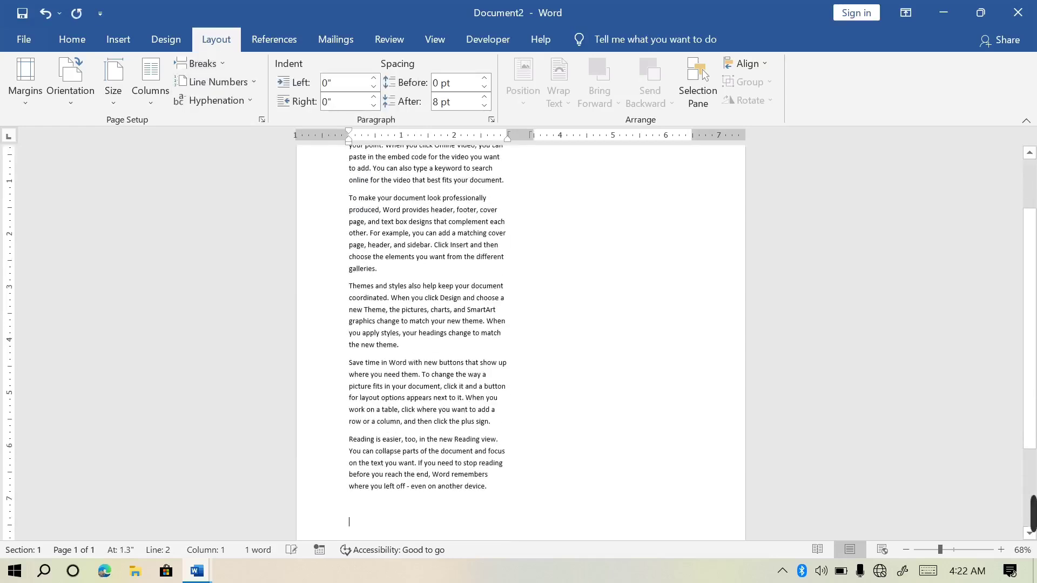
pyautogui.hotkey('ctrl', 'z')
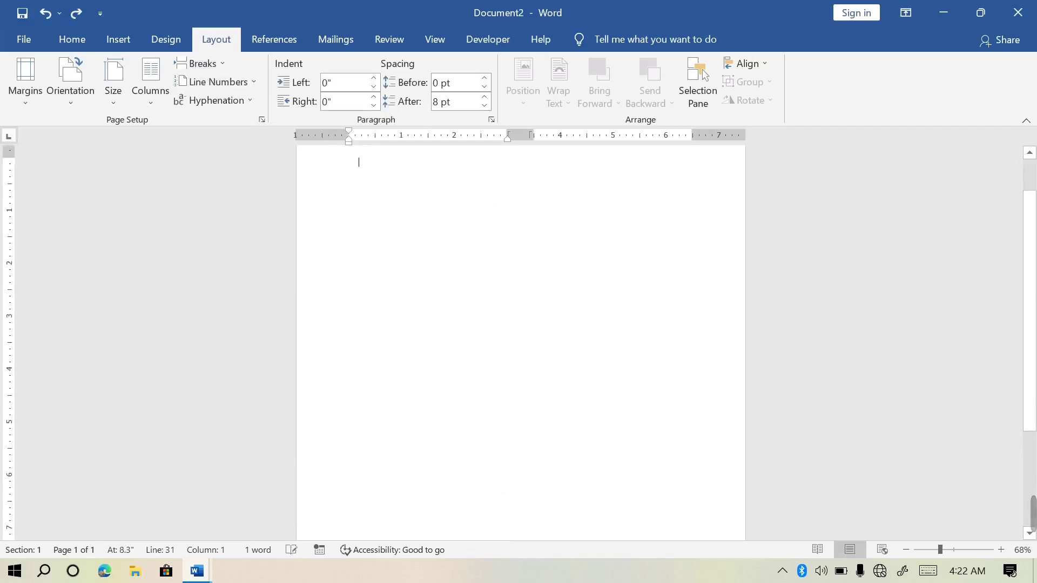
pyautogui.hotkey('ctrl', 'z')
# Generate sample text with =rand() and delete everything after the second paragraph.
pyautogui.write('=r')
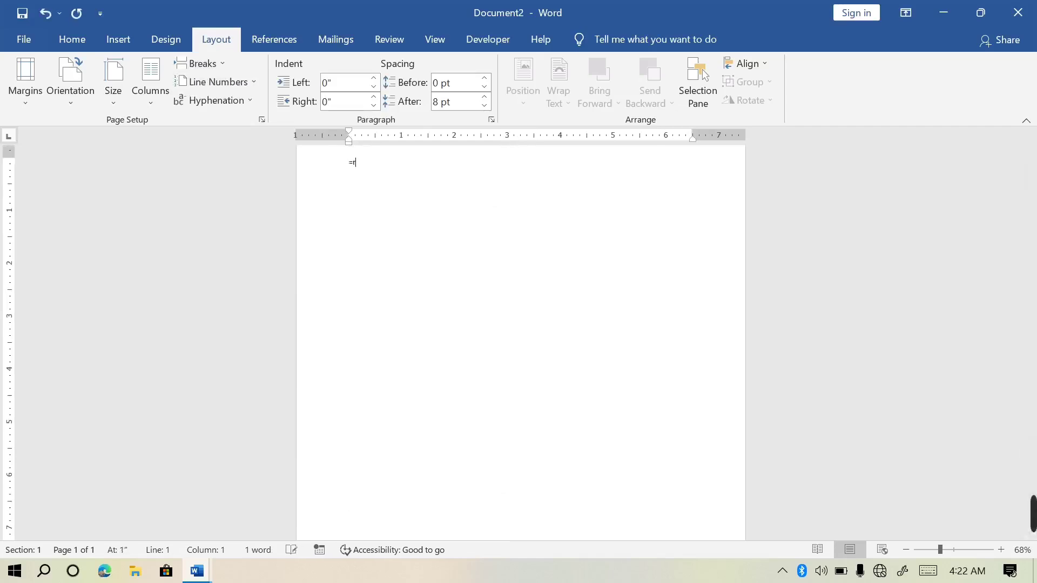
pyautogui.write('and()')
pyautogui.press('Return')
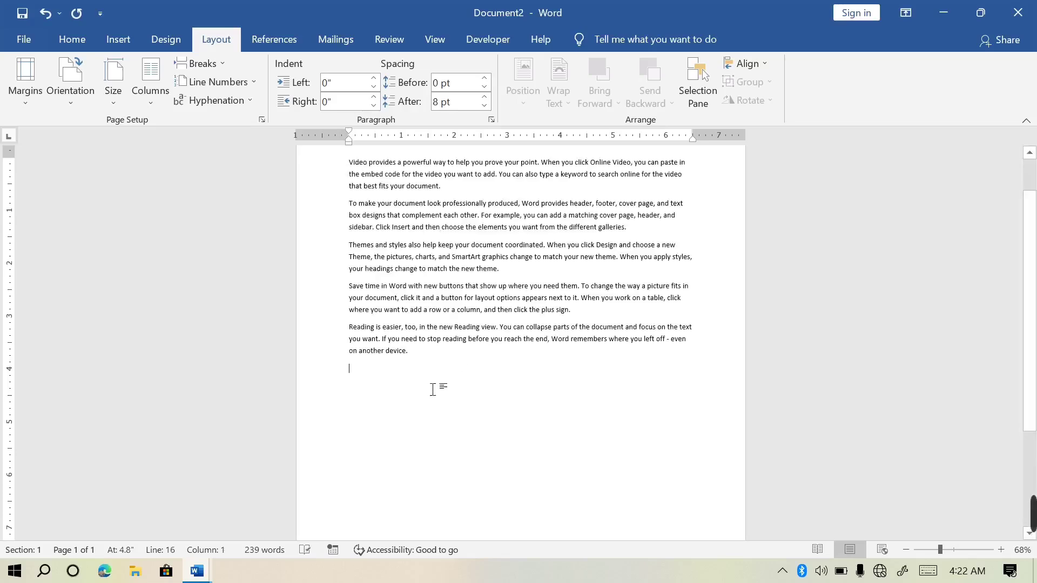
pyautogui.moveTo(438, 385); pyautogui.dragTo(361, 259)
pyautogui.press('Delete')
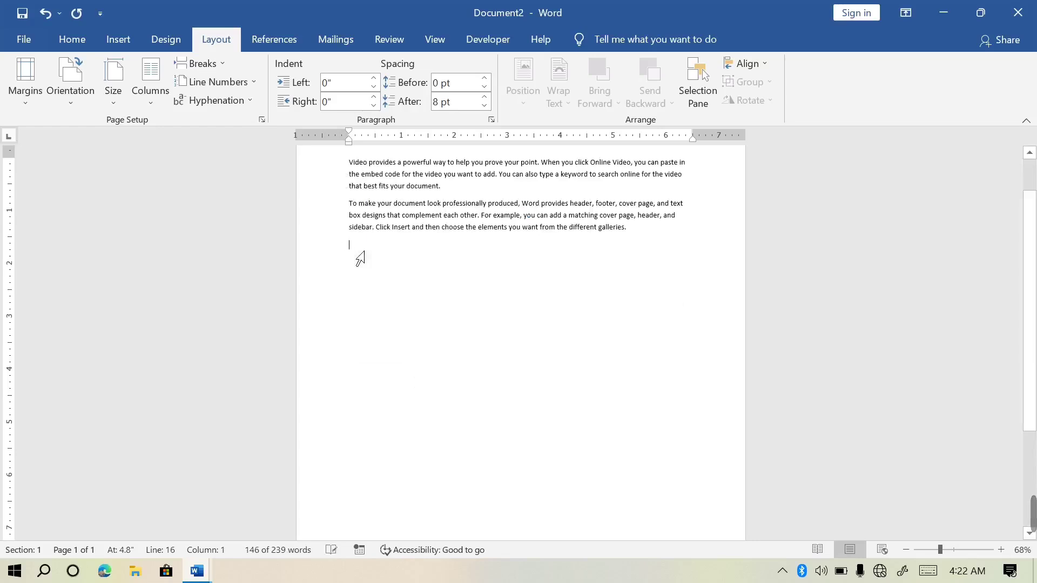
# Try a text wrapping break at the end of the second paragraph, after "galleries.".
pyautogui.moveTo(628, 228); pyautogui.dragTo(559, 229)
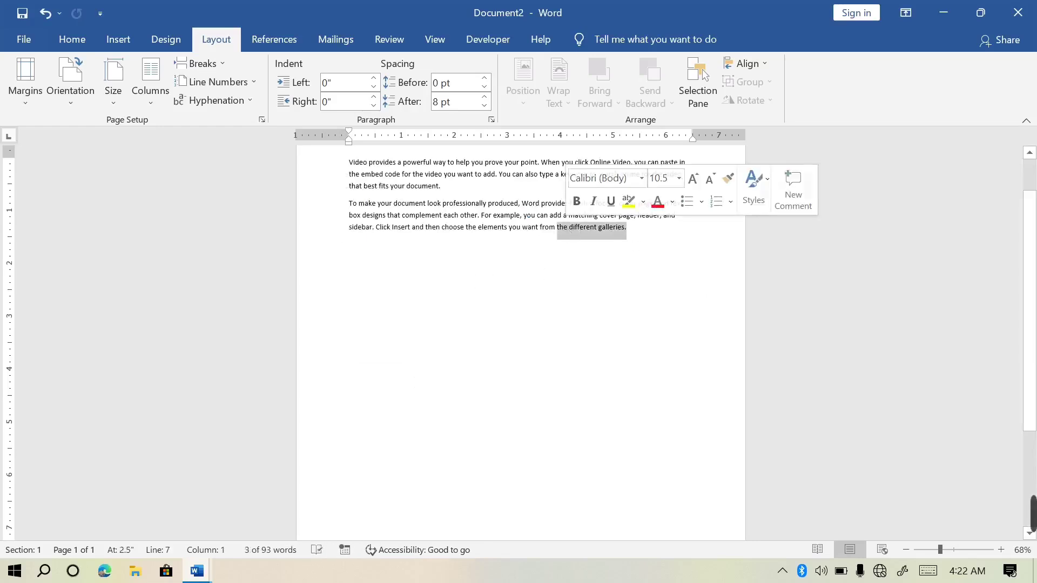
pyautogui.click(630, 228)
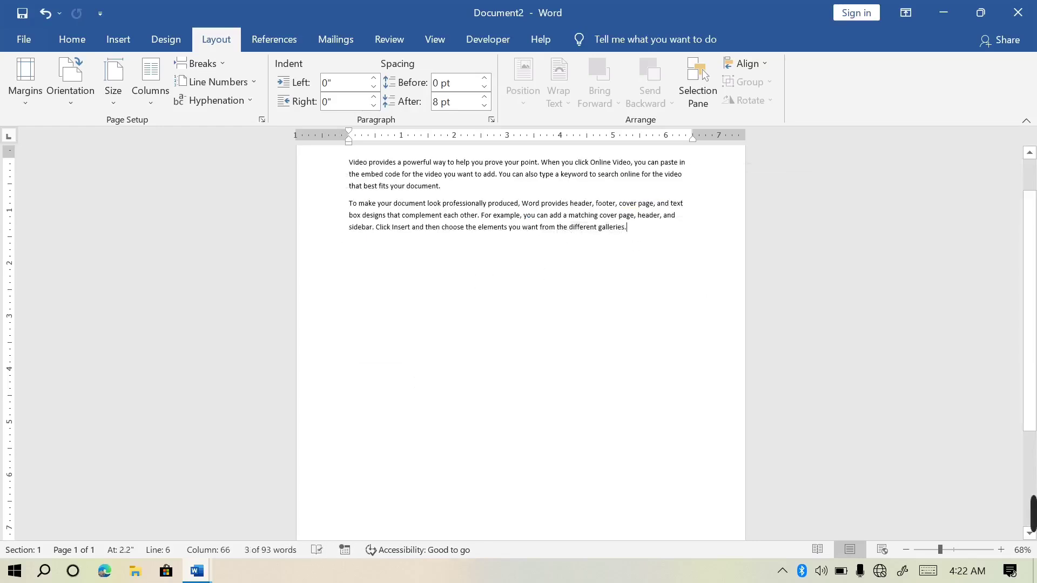
pyautogui.click(225, 60)
pyautogui.click(257, 200)
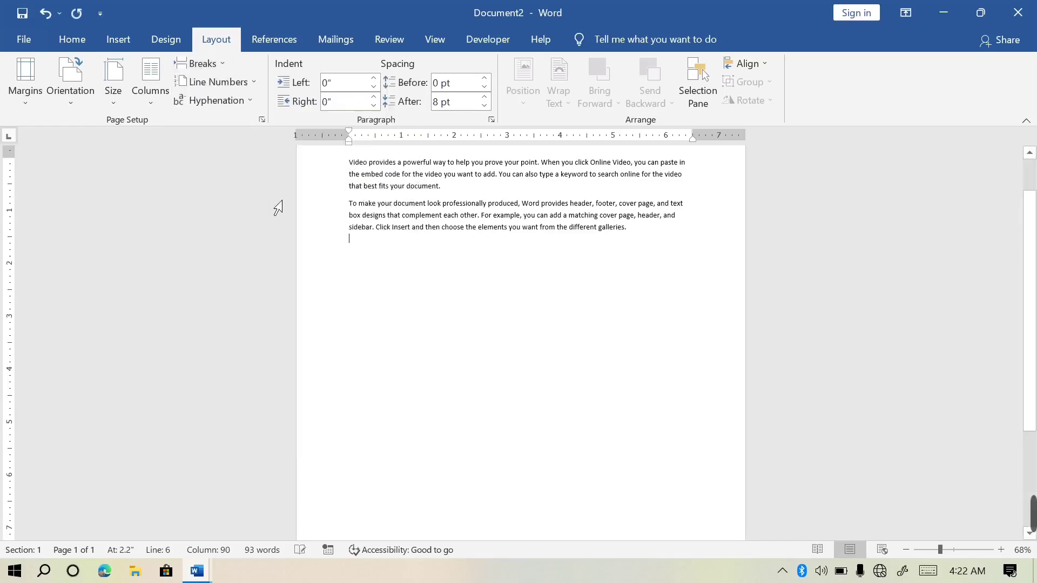
# Try replacing the last line of the second paragraph with a break, and undo back to the text without breaks.
pyautogui.moveTo(627, 227); pyautogui.dragTo(349, 227)
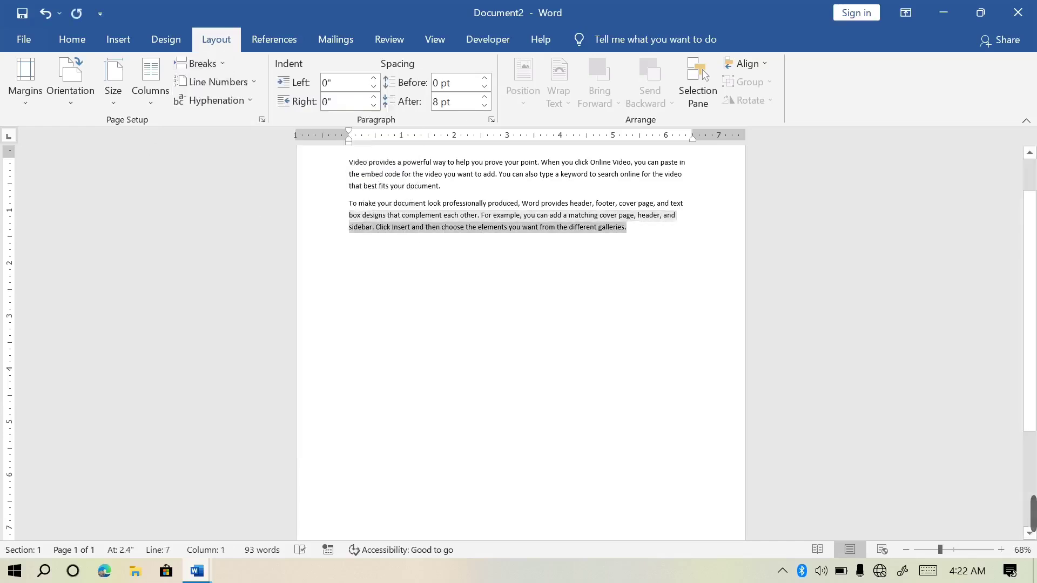
pyautogui.click(223, 62)
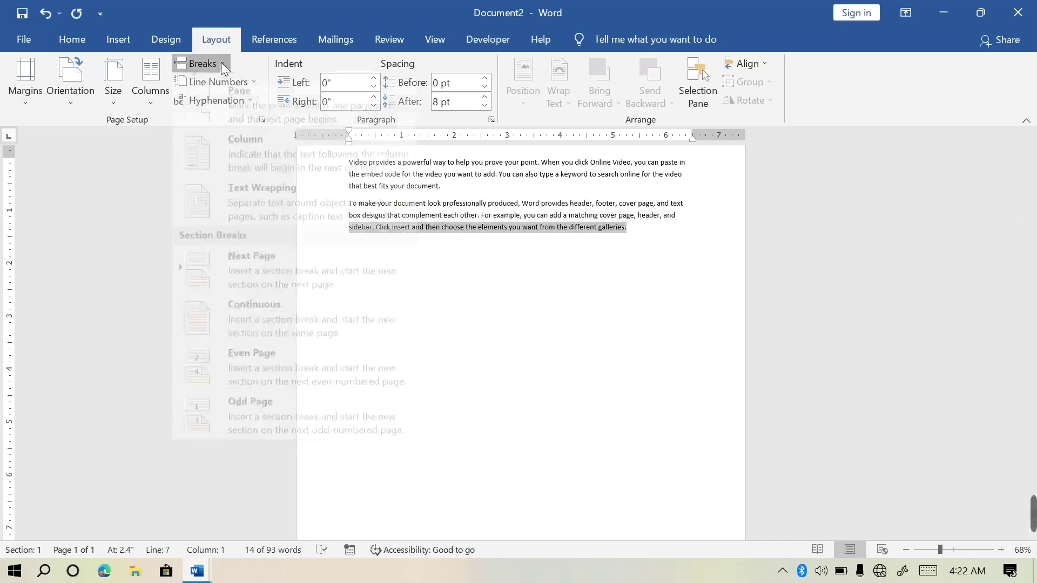
pyautogui.click(249, 152)
pyautogui.press('Up')
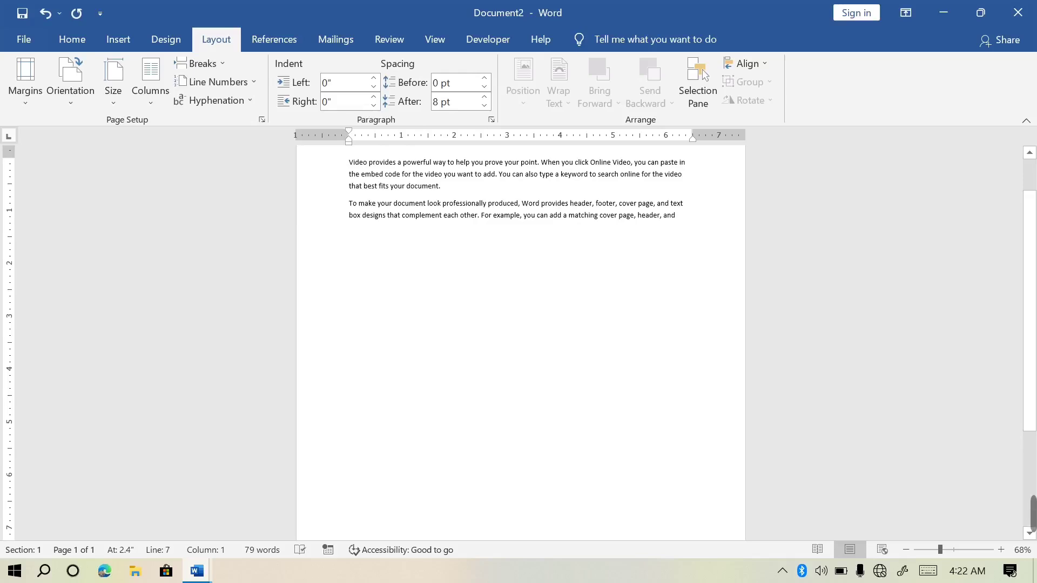
pyautogui.hotkey('ctrl', 'z')
pyautogui.press('Right')
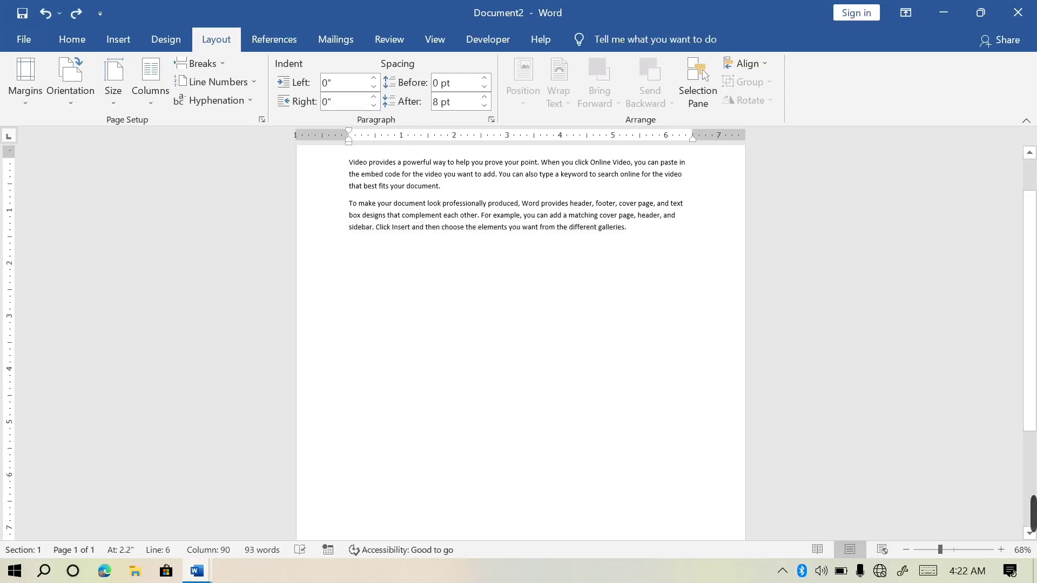
# Try a text wrapping break with both paragraphs selected, and undo it.
pyautogui.hotkey('ctrl', 'a')
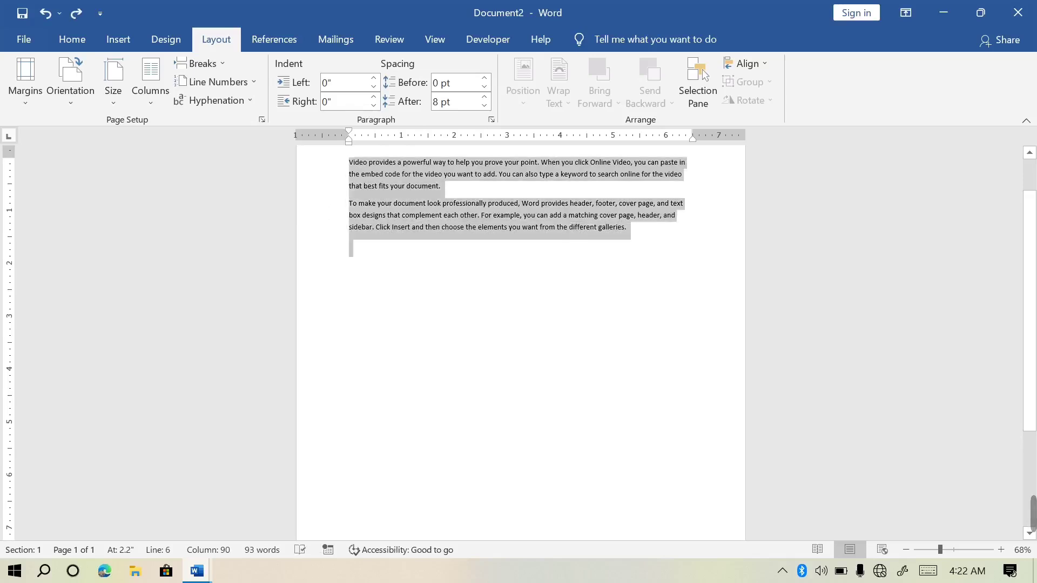
pyautogui.hotkey('shift', 'Left')
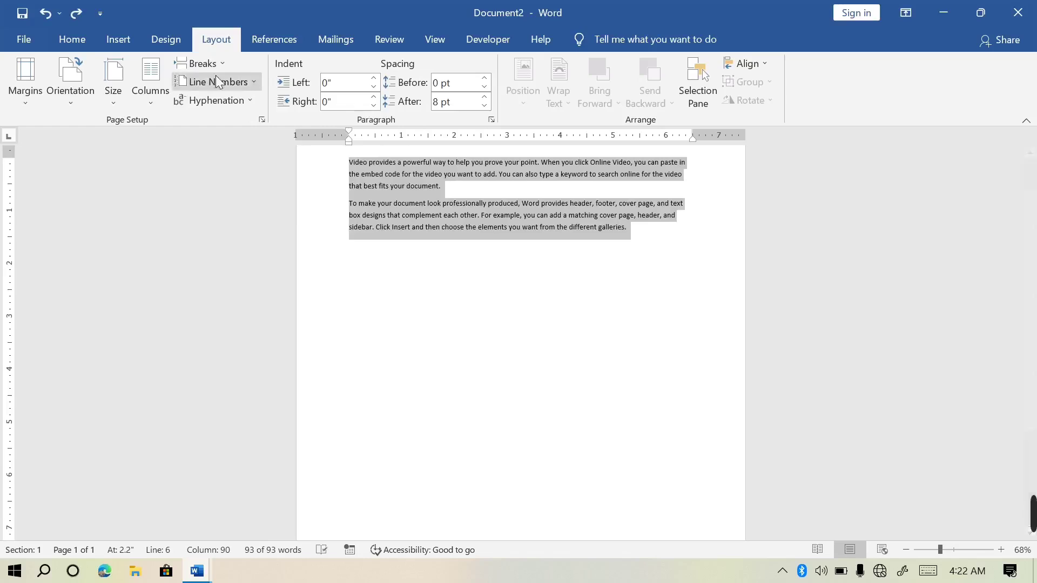
pyautogui.click(228, 67)
pyautogui.click(267, 196)
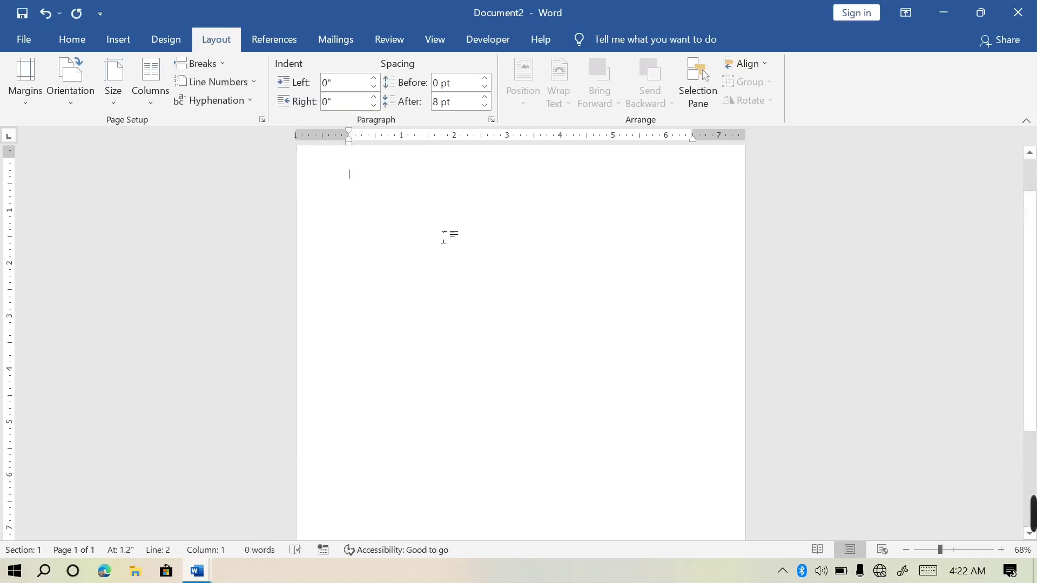
pyautogui.moveTo(1032, 330); pyautogui.dragTo(1034, 426)
pyautogui.scroll(5, 1035, 425)
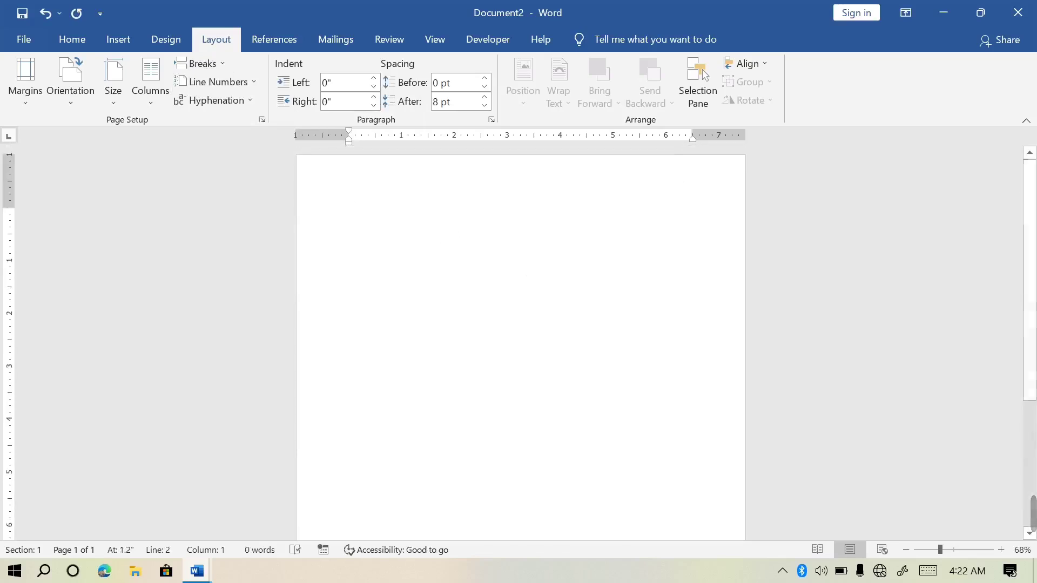
pyautogui.hotkey('ctrl', 'z')
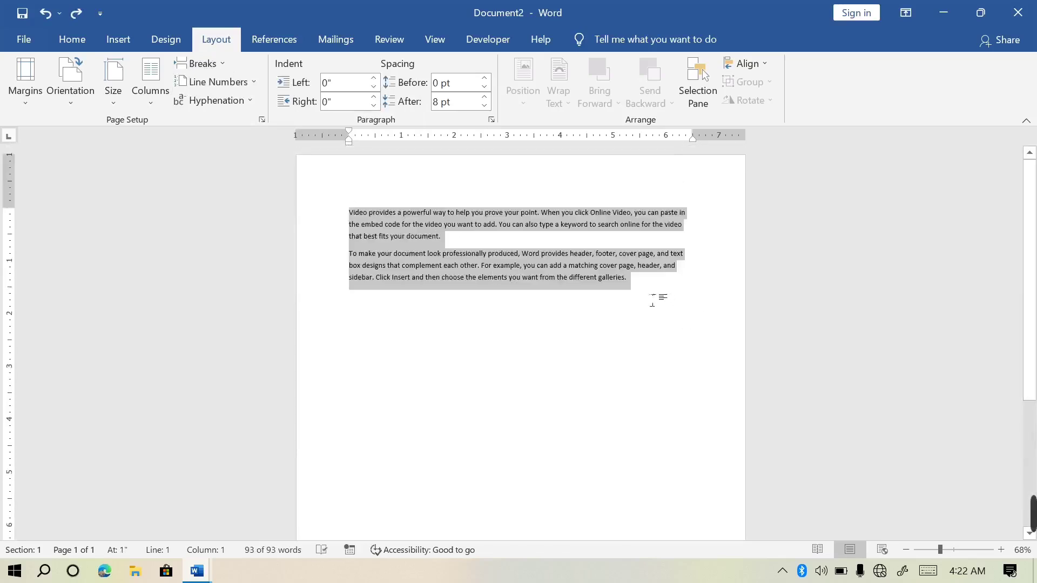
# Insert a text wrapping break after "galleries." in the second paragraph and enter "thf" on the new line.
pyautogui.click(658, 294)
pyautogui.moveTo(557, 277); pyautogui.dragTo(522, 277)
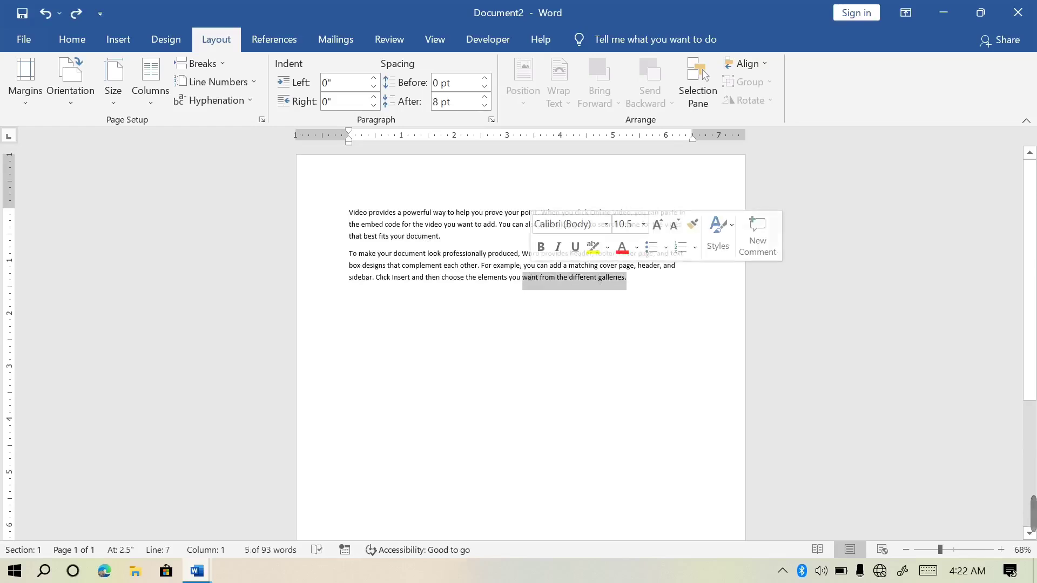
pyautogui.click(627, 277)
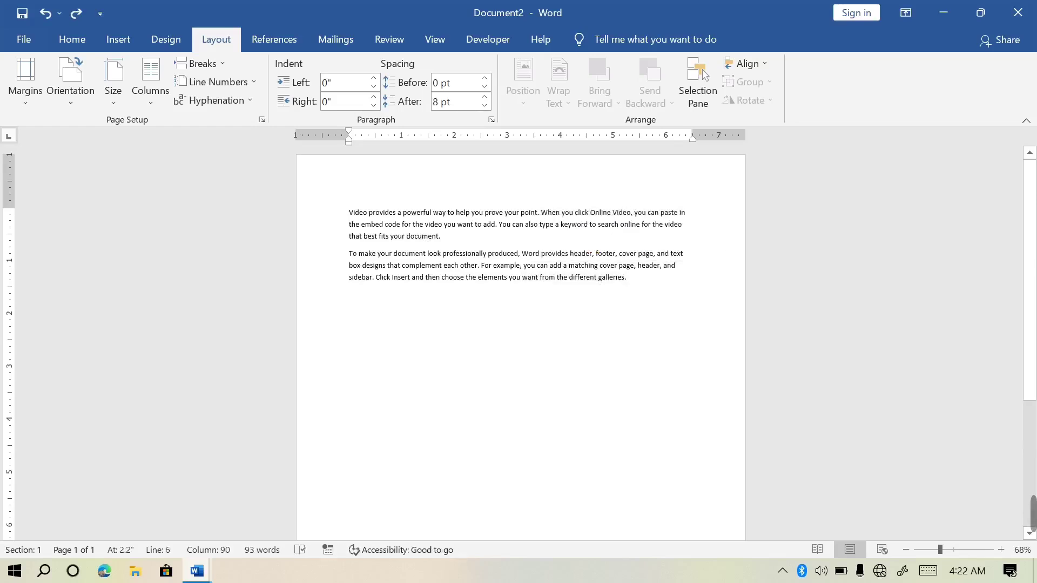
pyautogui.click(191, 65)
pyautogui.click(268, 213)
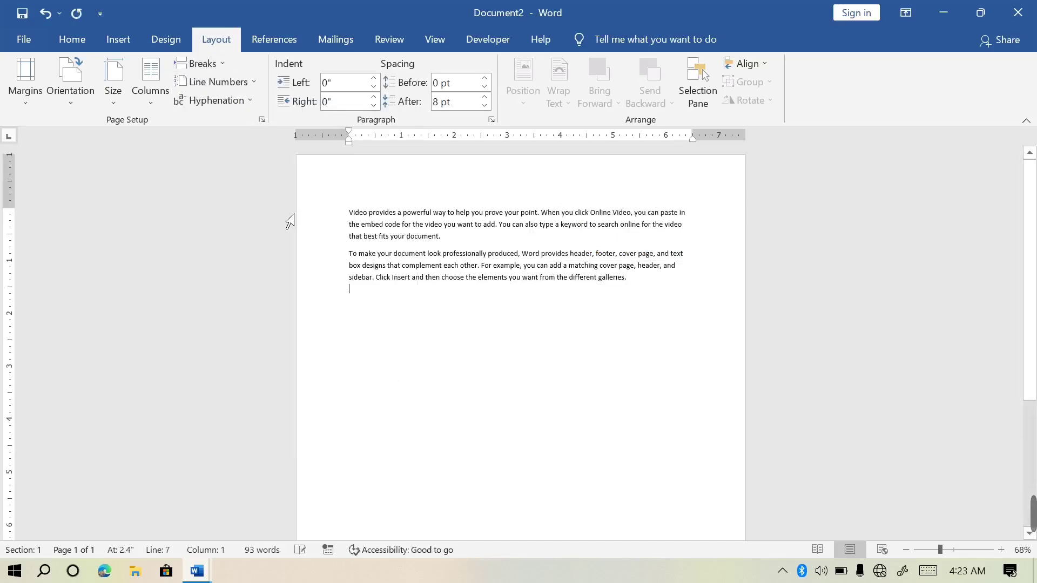
pyautogui.write('thf')
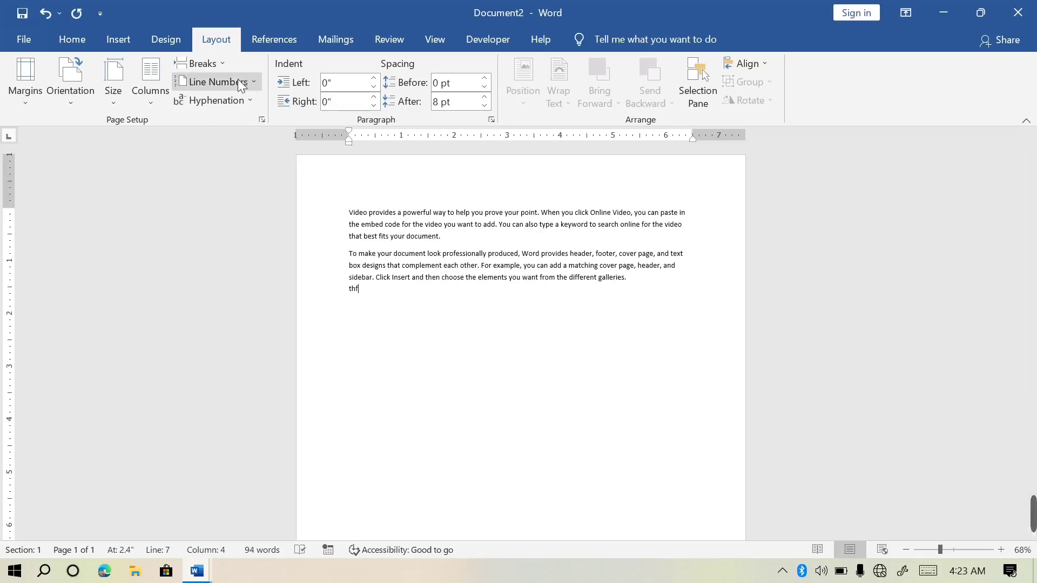
# Insert another text wrapping break after "thf" and enter "ljkthlk" on the line below.
pyautogui.click(224, 64)
pyautogui.click(268, 208)
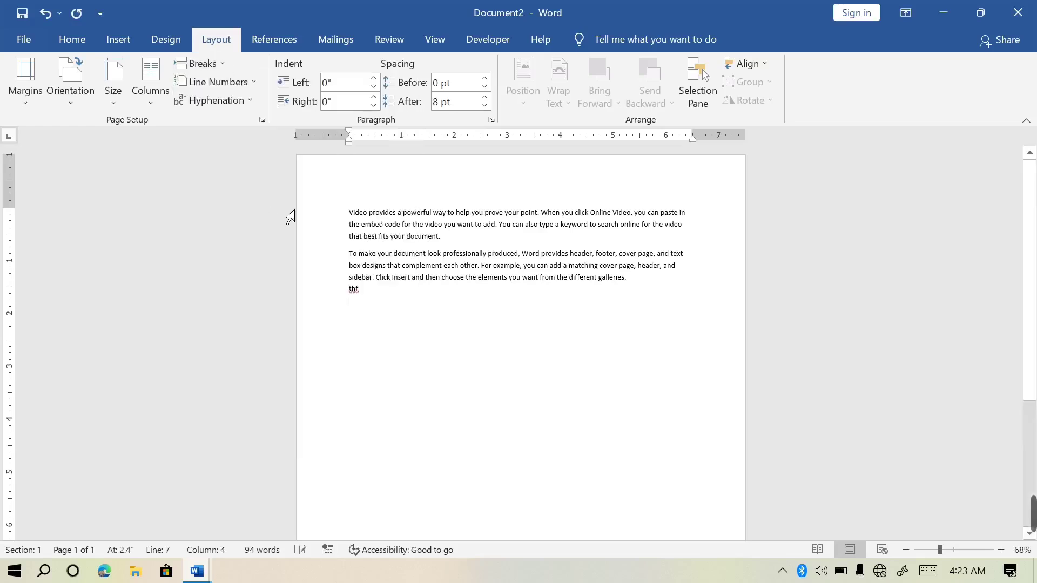
pyautogui.write('ljkthlk')
# Try text wrapping breaks inside the word "sidebar" in the second paragraph, and undo them.
pyautogui.click(219, 64)
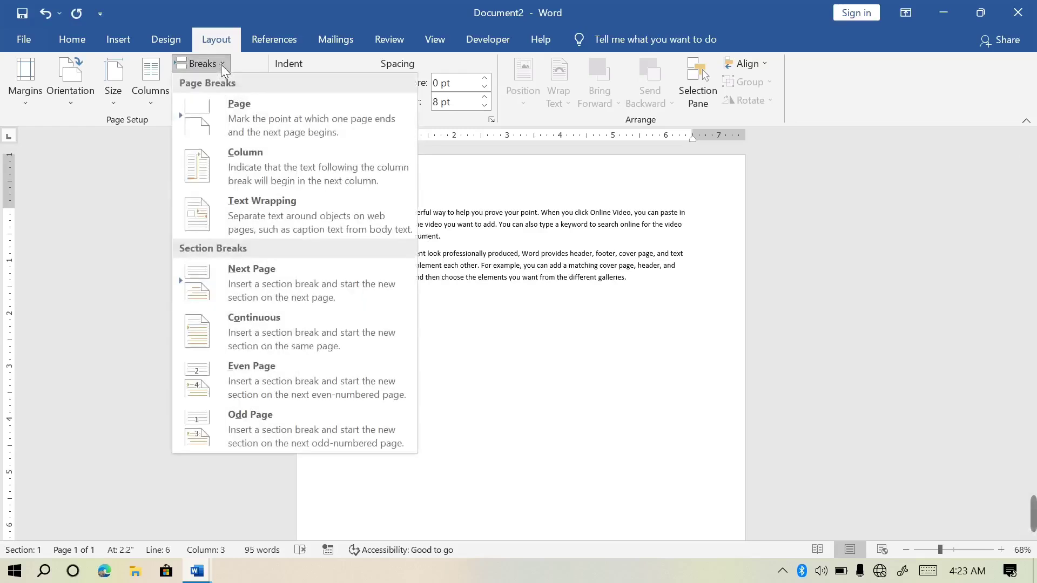
pyautogui.click(257, 220)
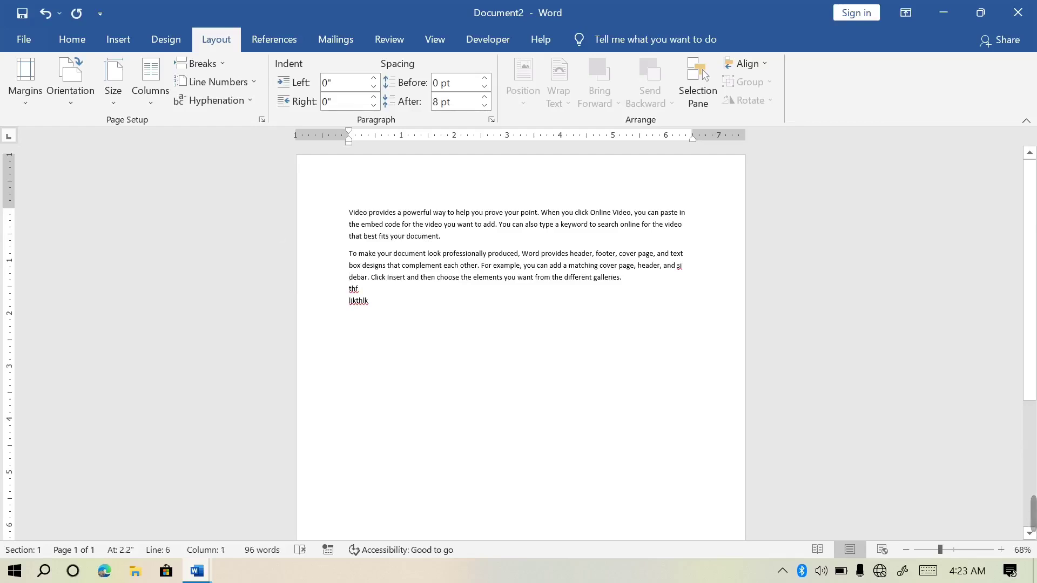
pyautogui.click(201, 62)
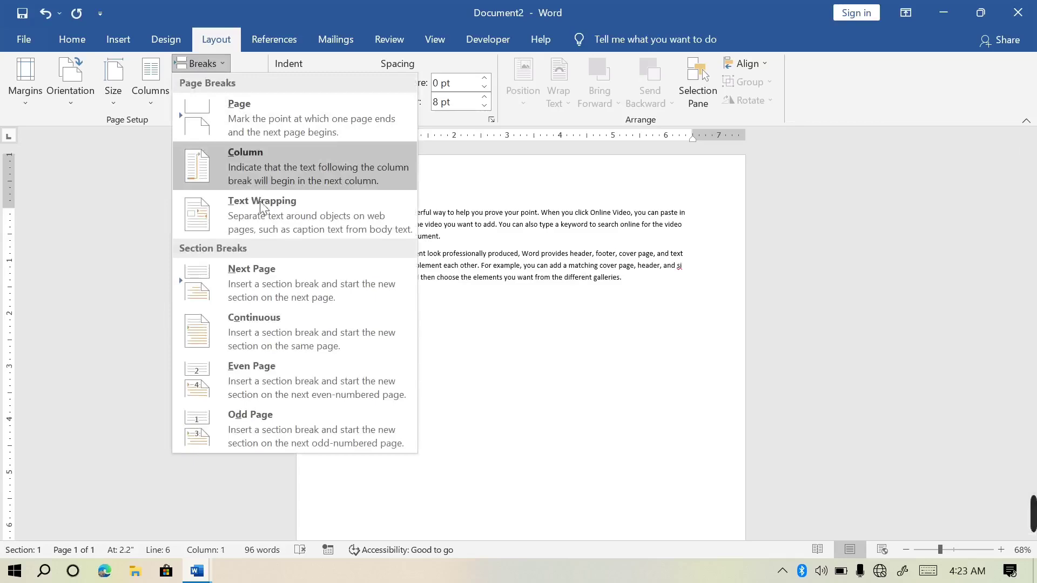
pyautogui.click(282, 212)
pyautogui.hotkey('ctrl', 'z')
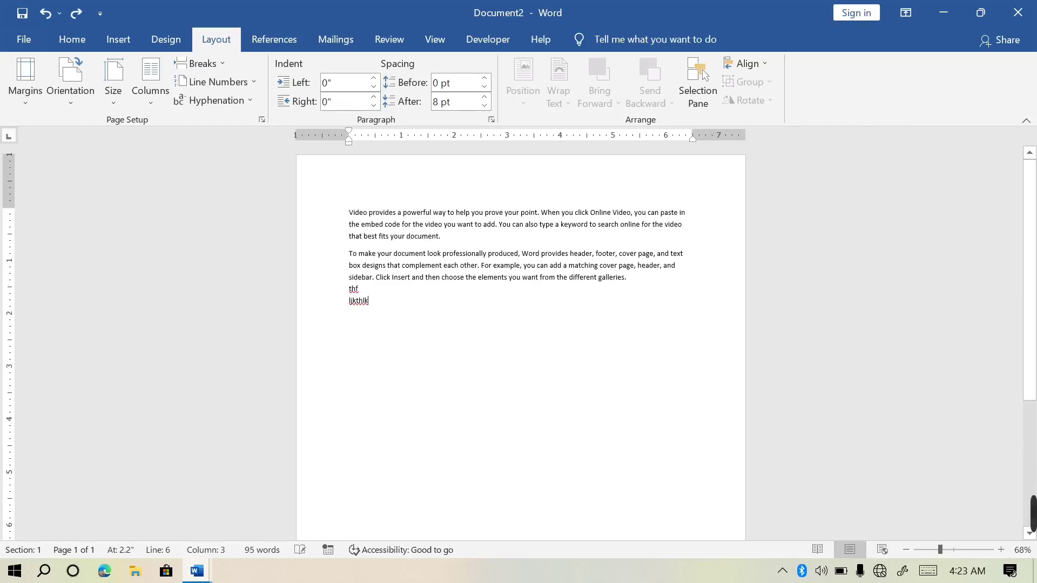
# Start a new line after "ljkthlk" and insert a Next Page section break there.
pyautogui.press('Return')
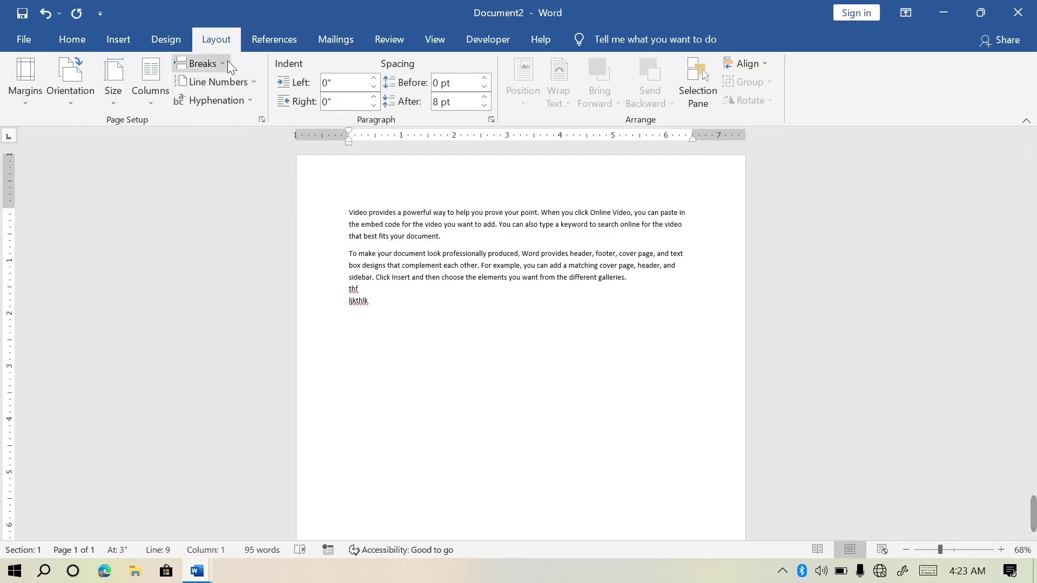
pyautogui.click(228, 63)
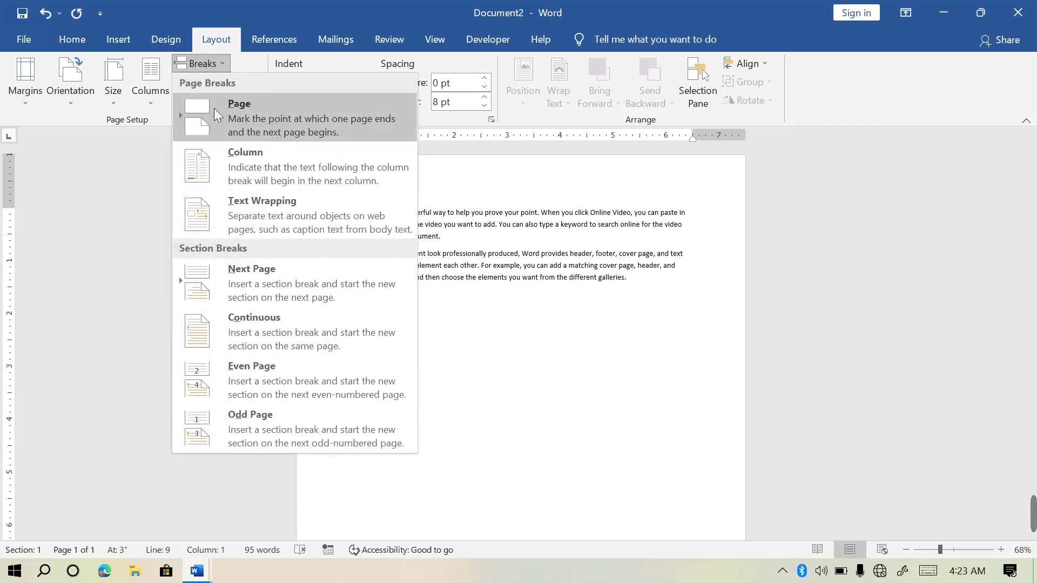
pyautogui.click(265, 273)
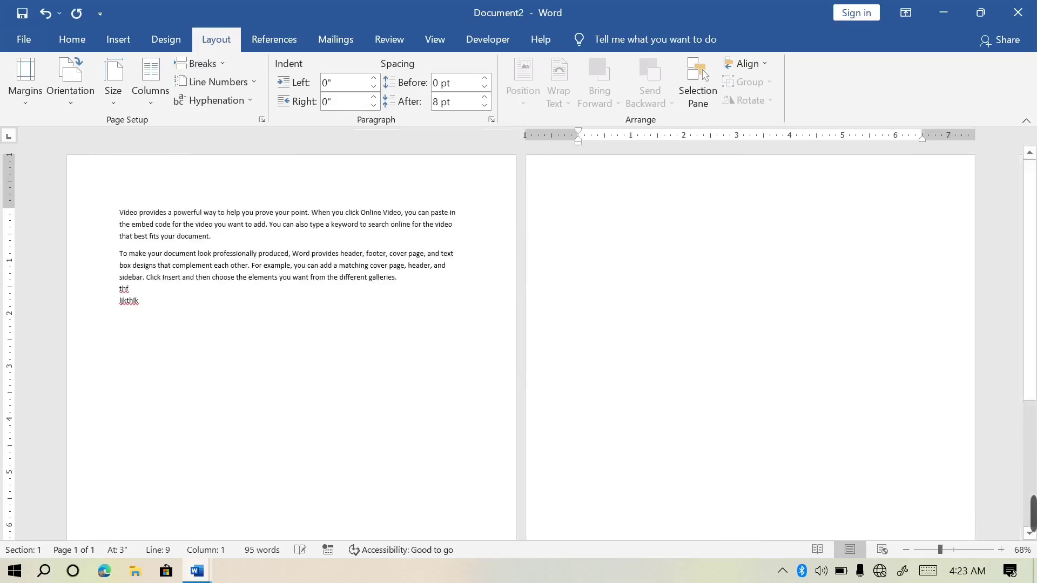
pyautogui.click(923, 548)
pyautogui.click(940, 550)
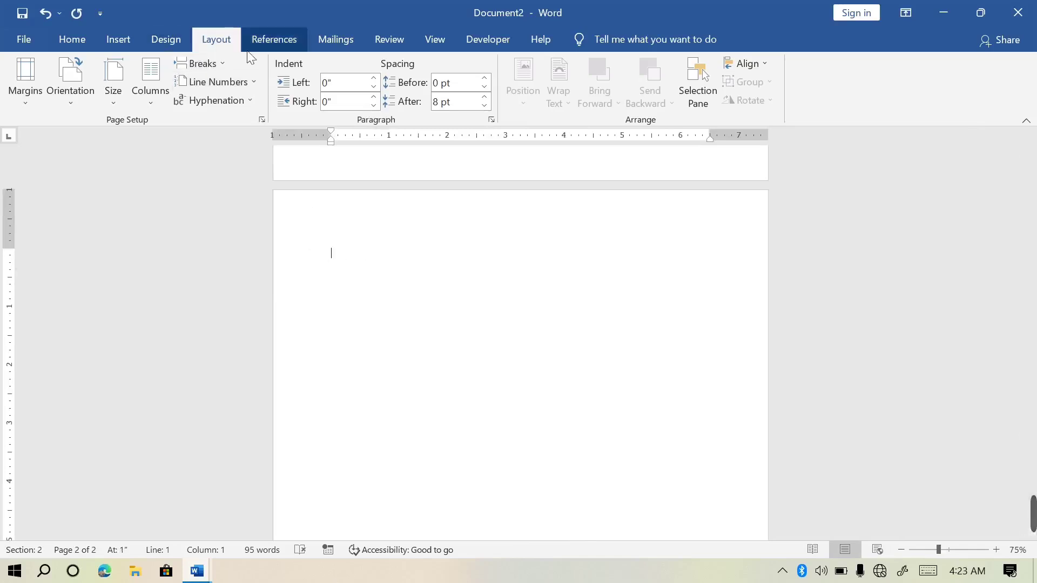
# Fill the new second page with sample text using =rand().
pyautogui.click(226, 65)
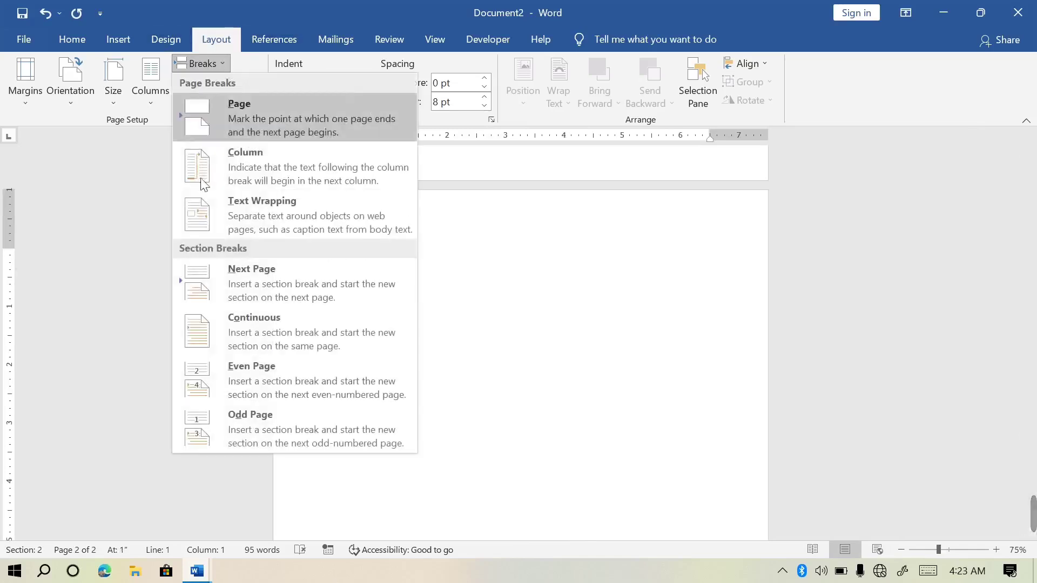
pyautogui.click(265, 337)
pyautogui.write('==')
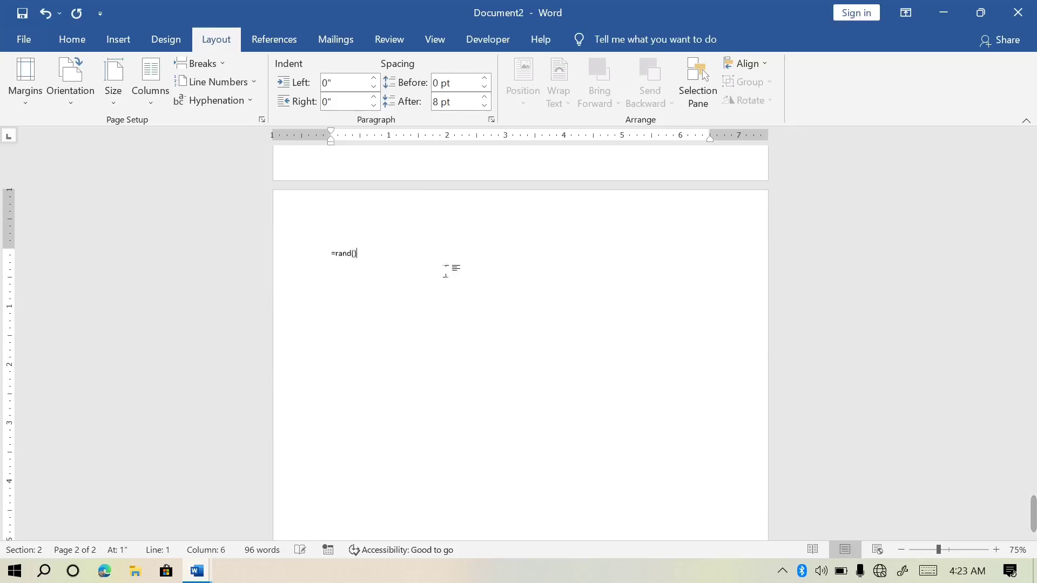
pyautogui.press('Return')
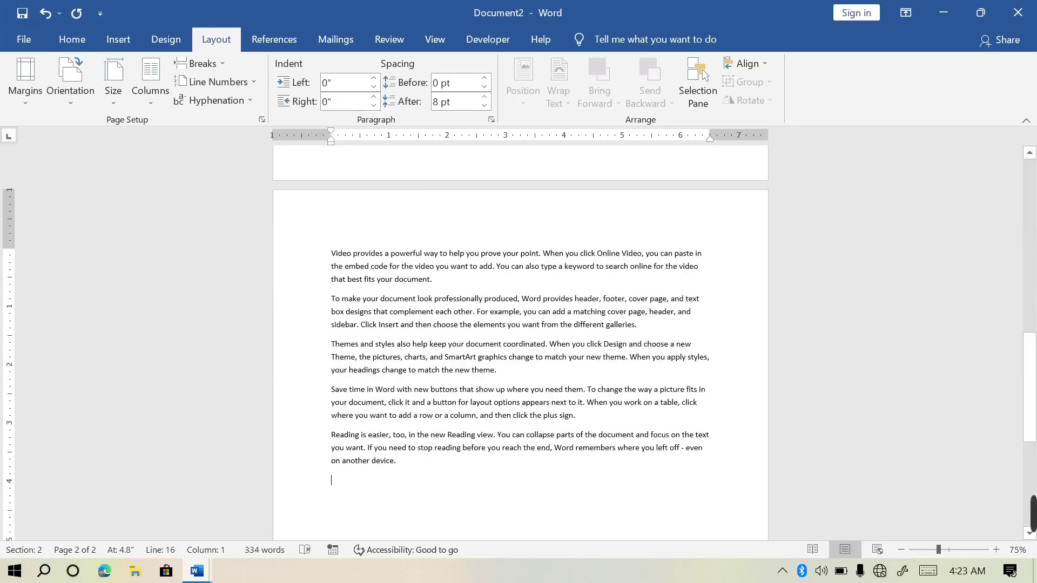
# Insert a Continuous section break below the second page's last paragraph and enter "jlkthwkeljk" in the new section.
pyautogui.click(224, 64)
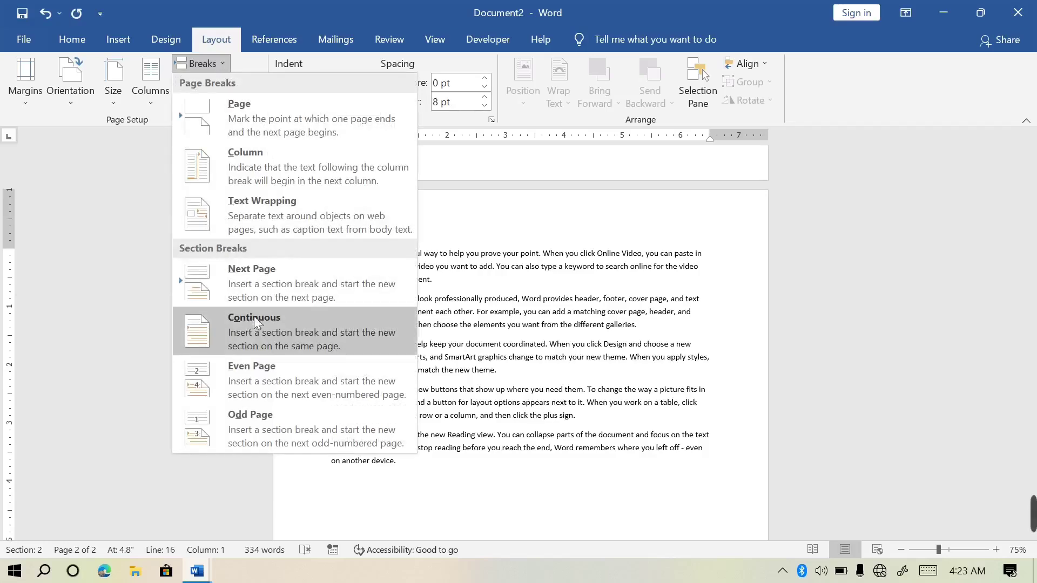
pyautogui.click(264, 331)
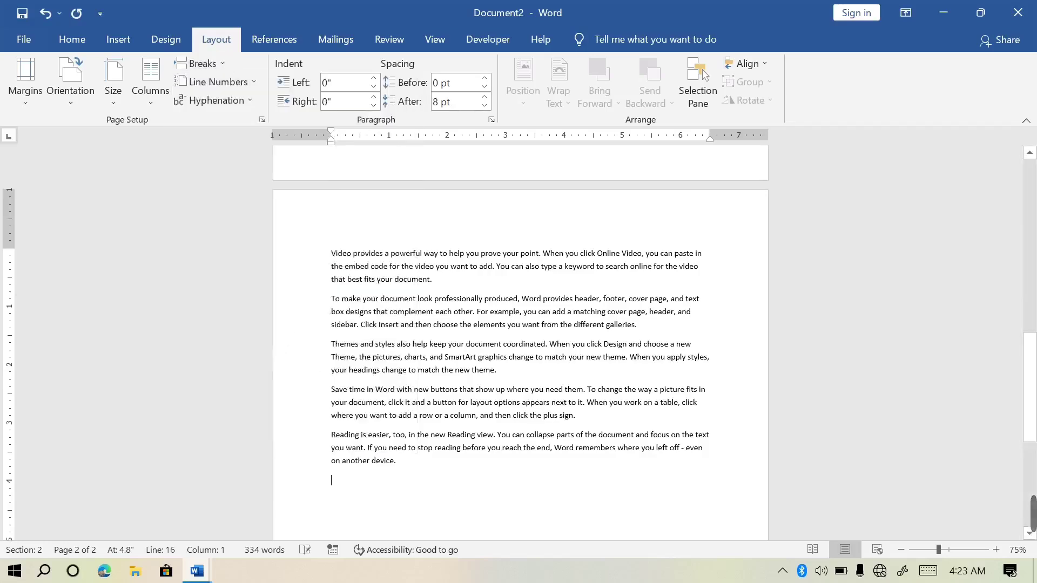
pyautogui.write('jlkthwkeljk')
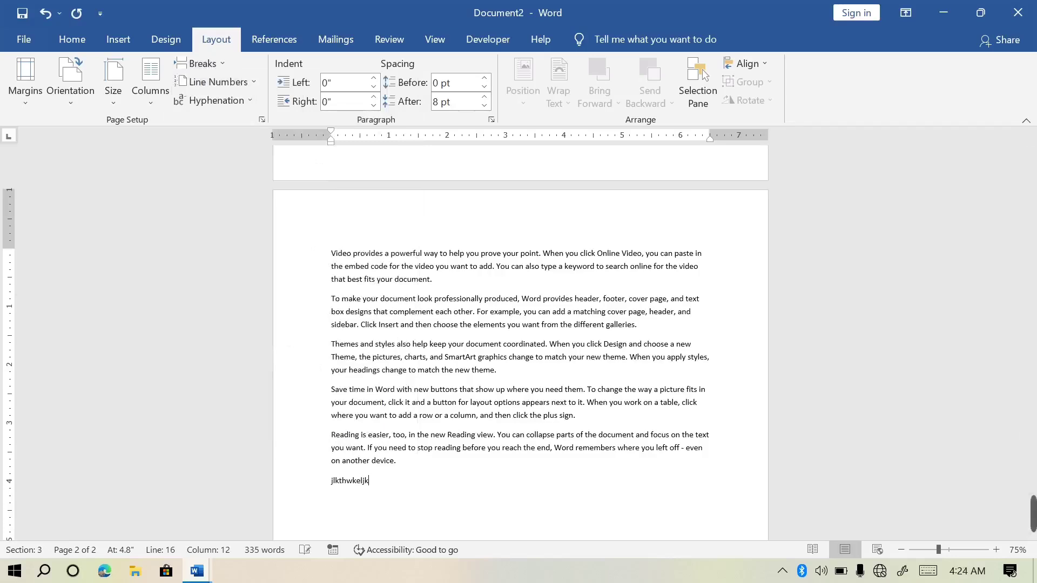
# Start a new line after "jlkthwkeljk" and insert an Even Page section break there.
pyautogui.press('Return')
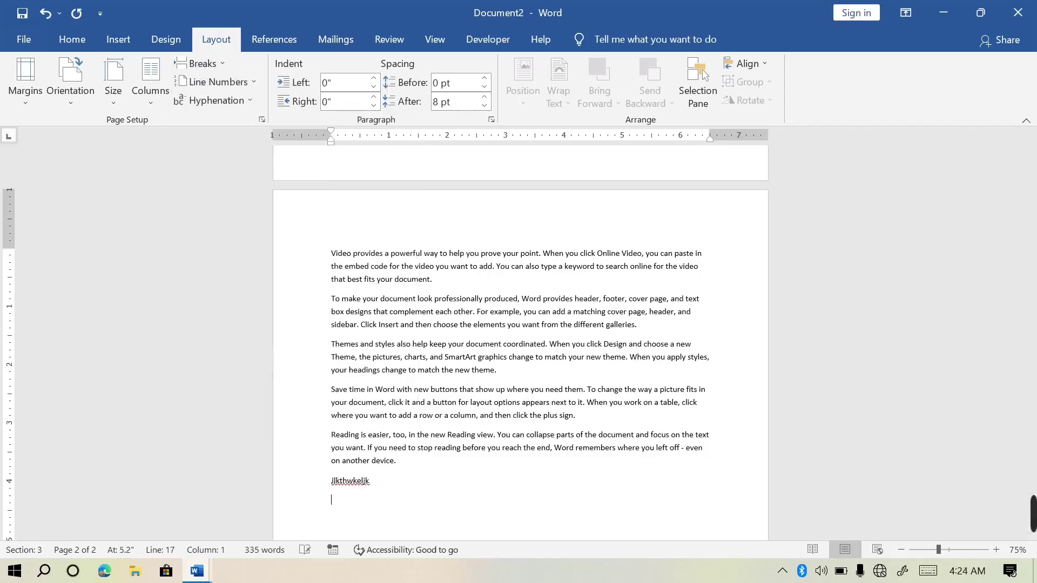
pyautogui.click(224, 65)
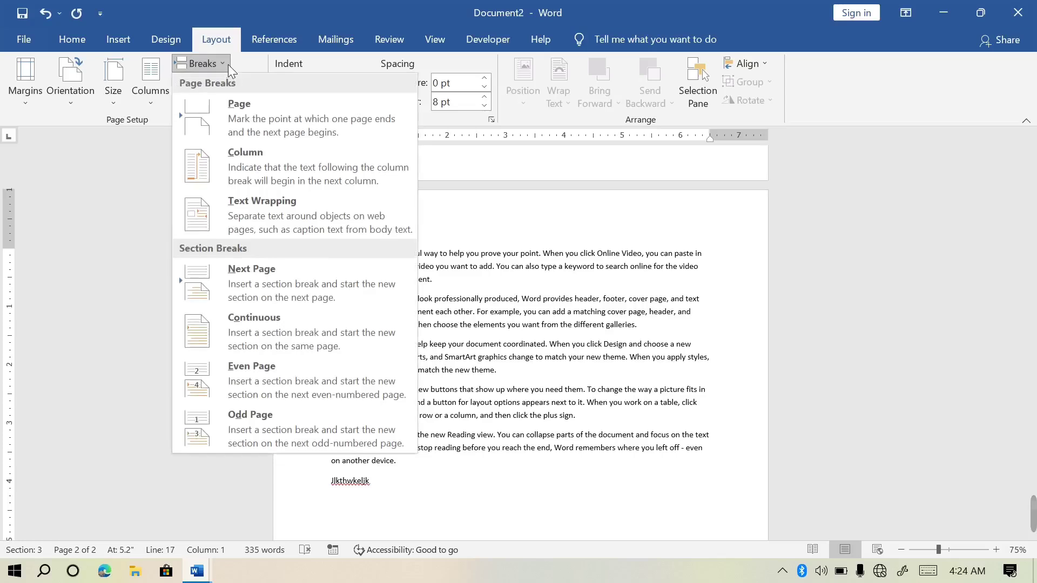
pyautogui.click(287, 385)
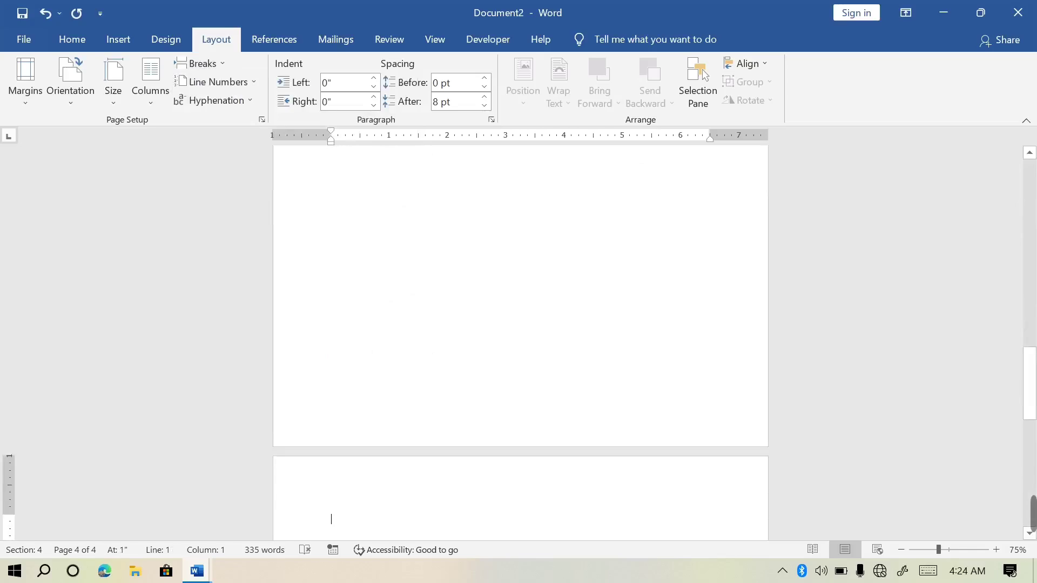
# Insert an Odd Page section break at the start of the new even page, with several pages in view side by side.
pyautogui.moveTo(938, 550); pyautogui.dragTo(909, 559)
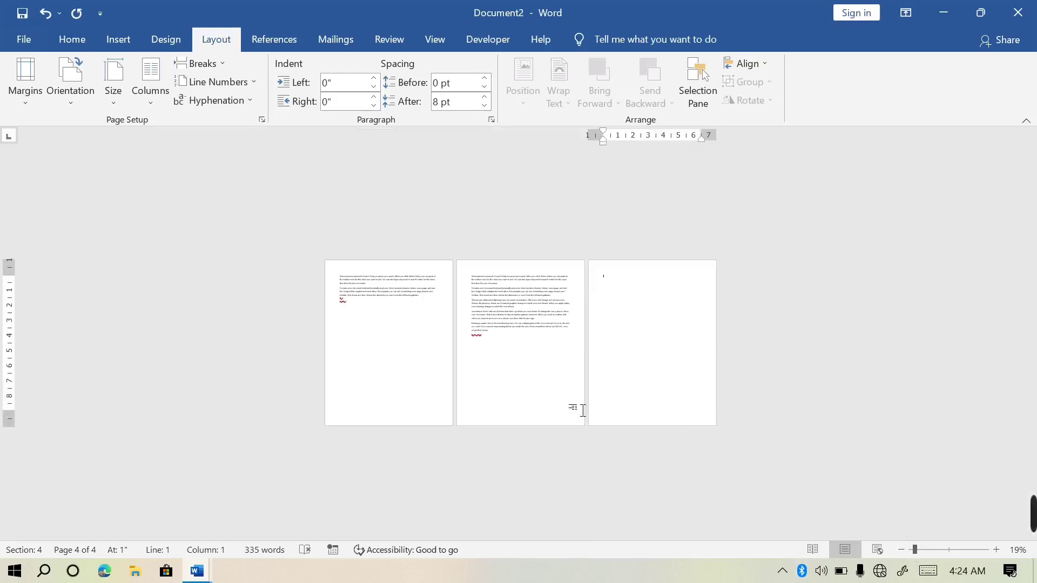
pyautogui.click(222, 70)
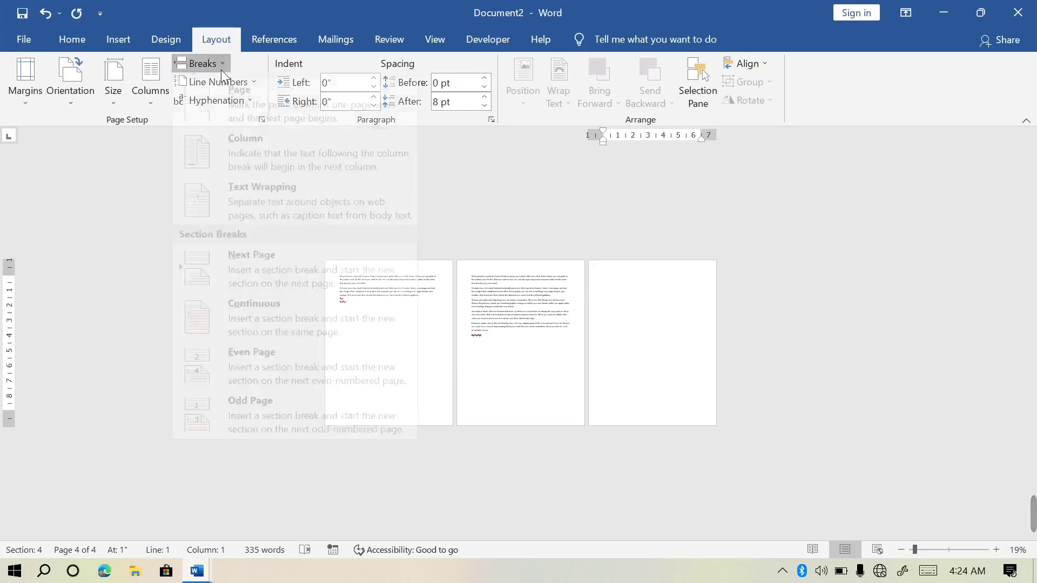
pyautogui.click(250, 430)
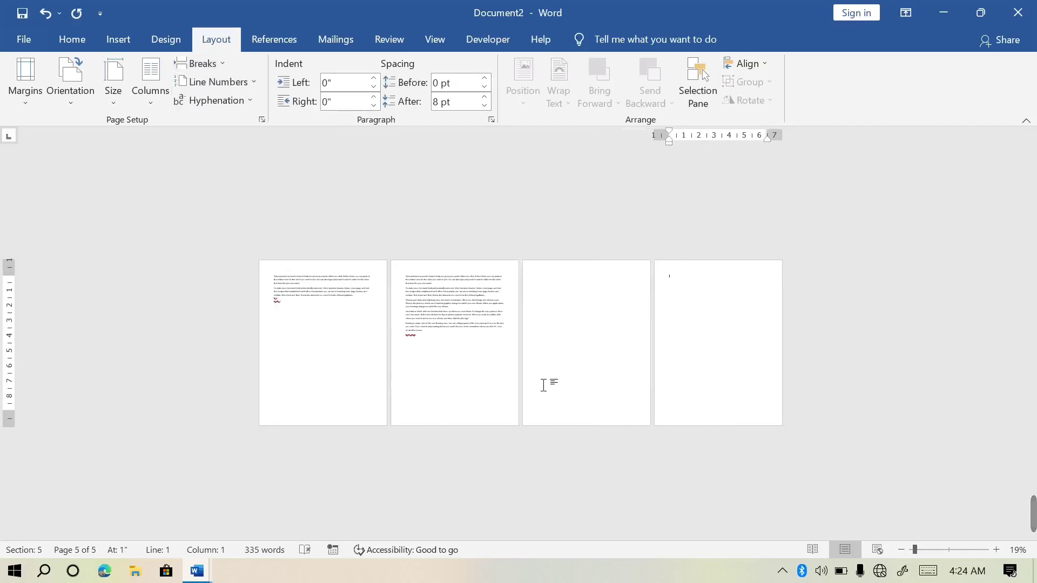
# Check the page and section number of each page by placing the cursor on the pages one after another.
pyautogui.click(446, 353)
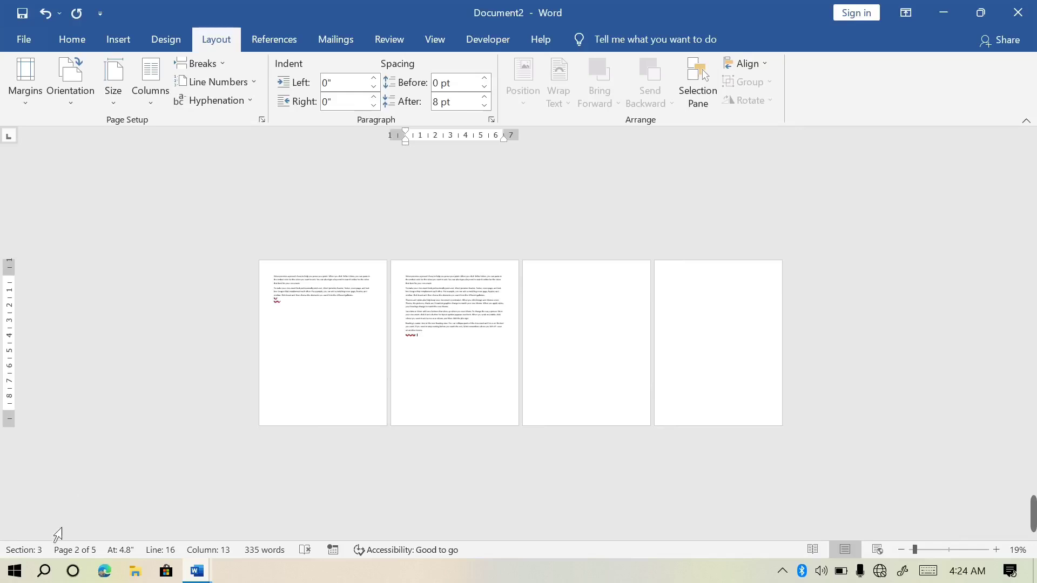
pyautogui.click(350, 386)
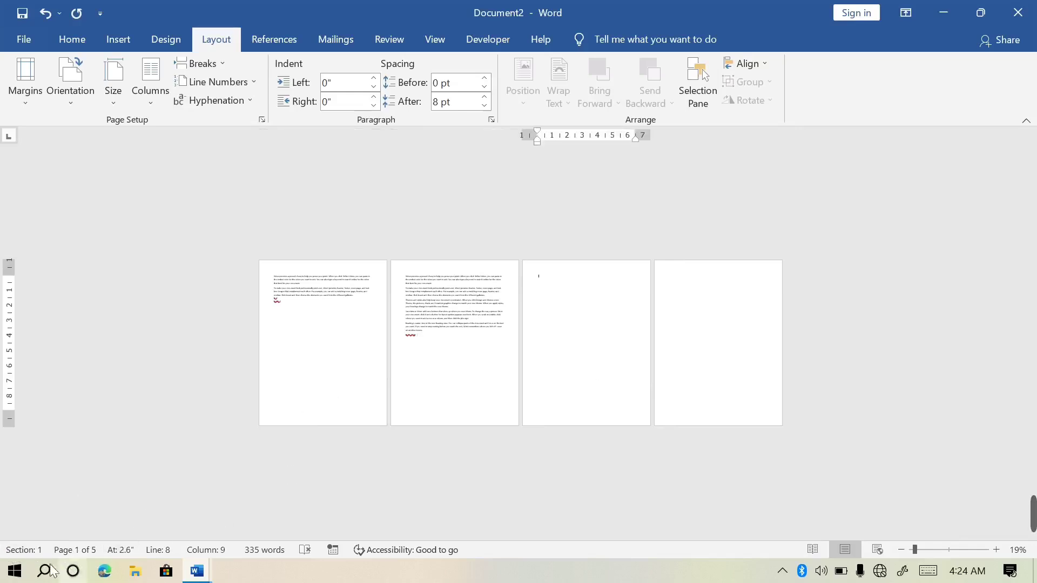
pyautogui.click(680, 376)
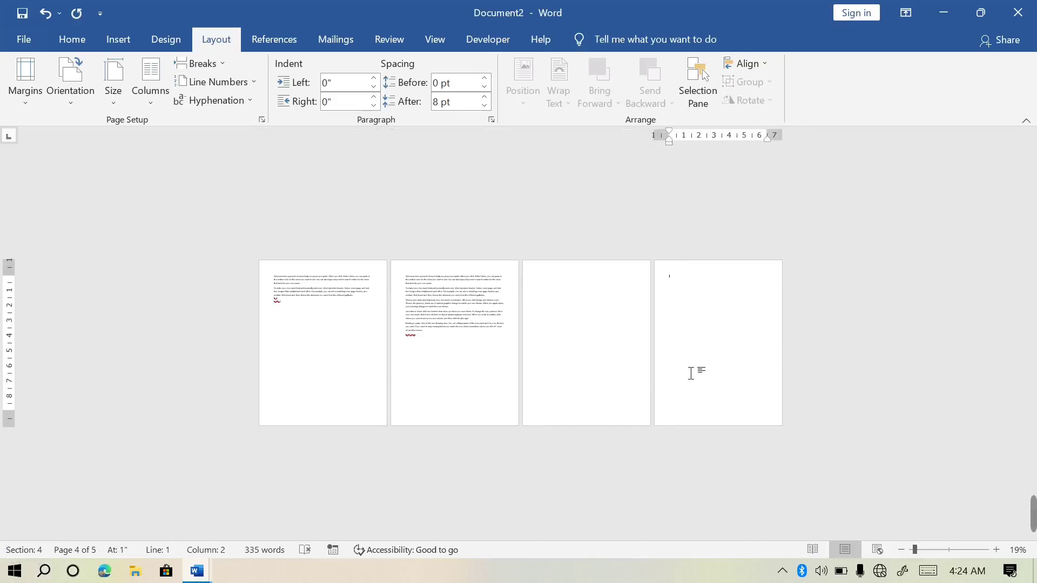
pyautogui.click(603, 375)
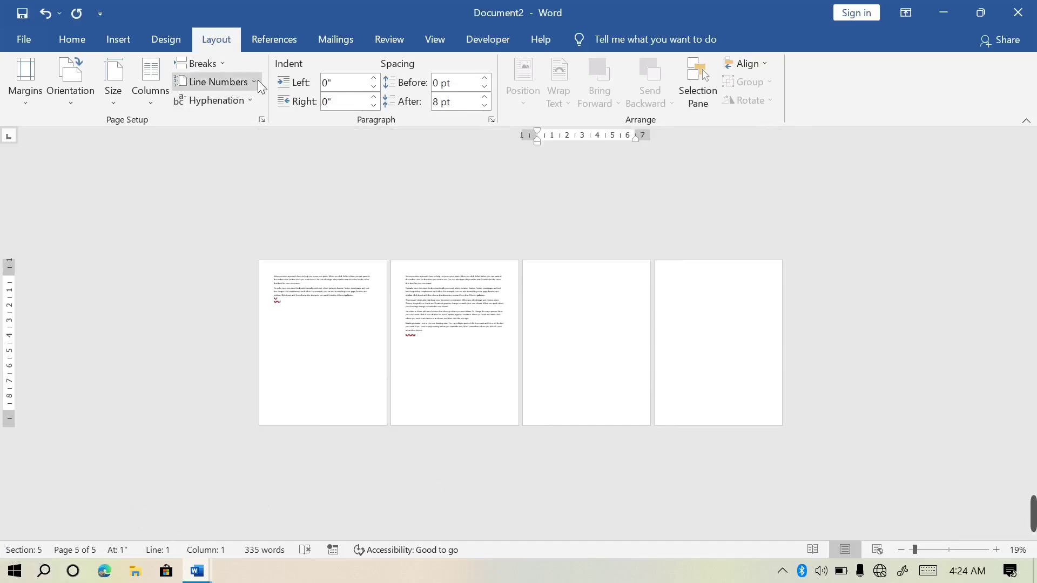
pyautogui.click(225, 63)
pyautogui.click(225, 62)
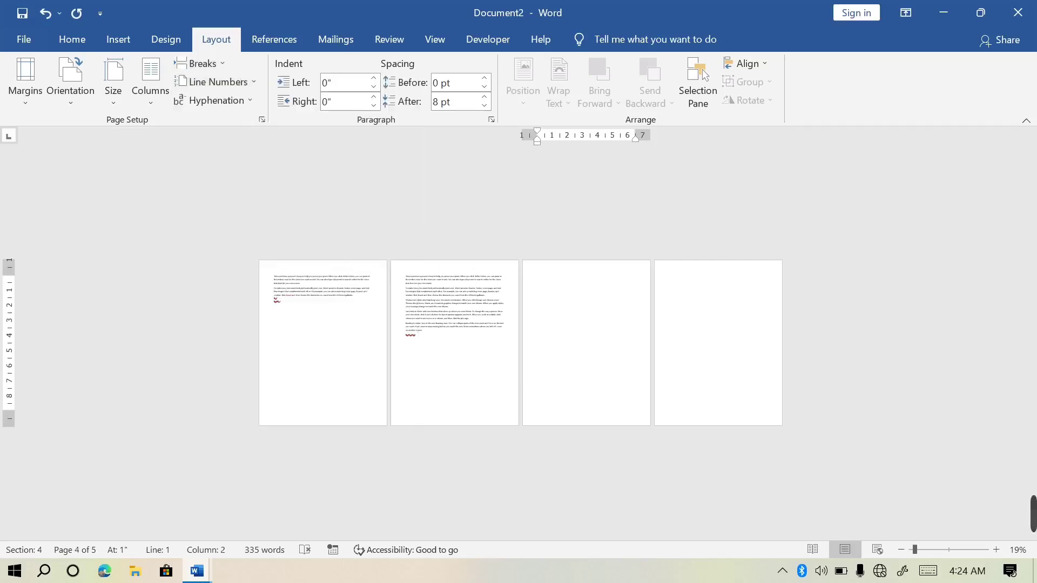
# Apply Continuous line numbers to the five sample paragraphs on the second page.
pyautogui.keyDown('ctrl'); pyautogui.scroll(4, 442, 347); pyautogui.keyUp('ctrl')
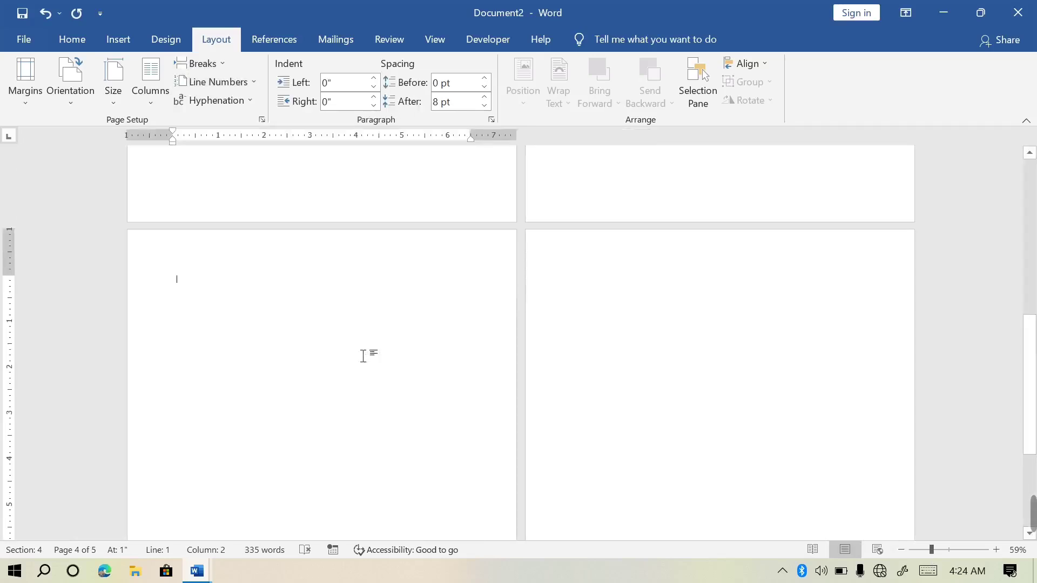
pyautogui.moveTo(1030, 385); pyautogui.dragTo(1030, 229)
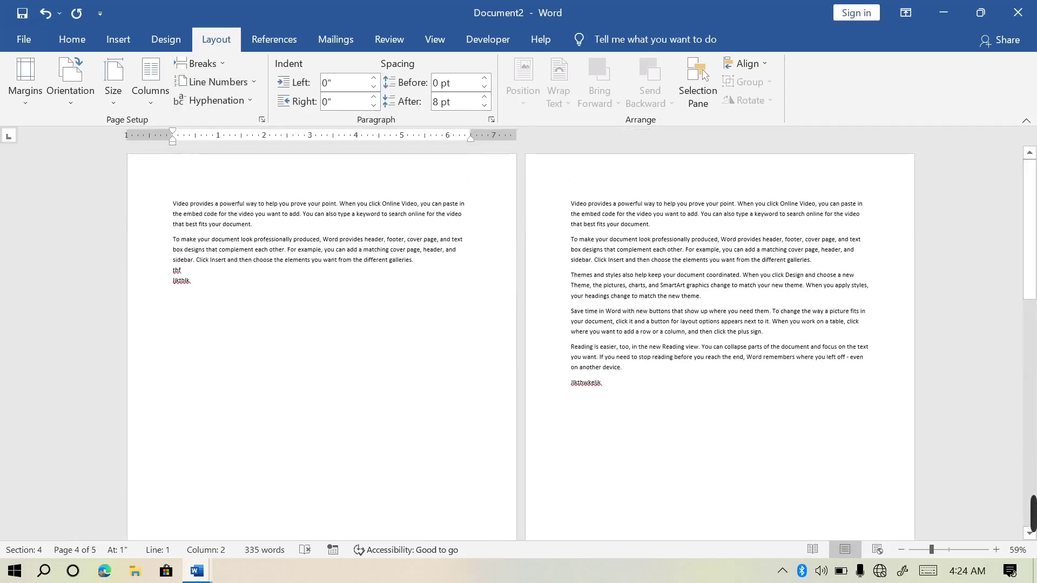
pyautogui.moveTo(621, 368); pyautogui.dragTo(571, 204)
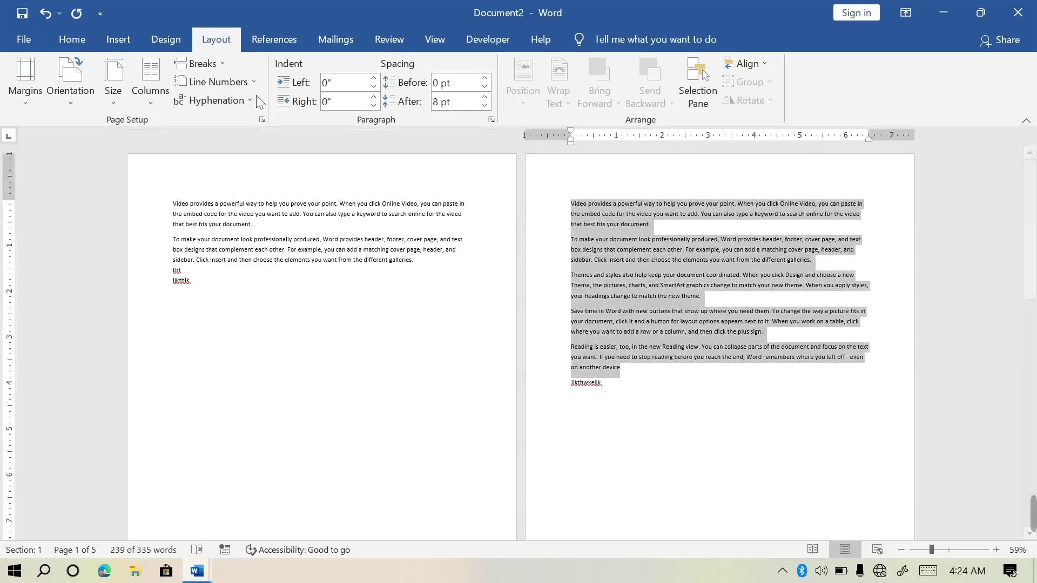
pyautogui.click(255, 81)
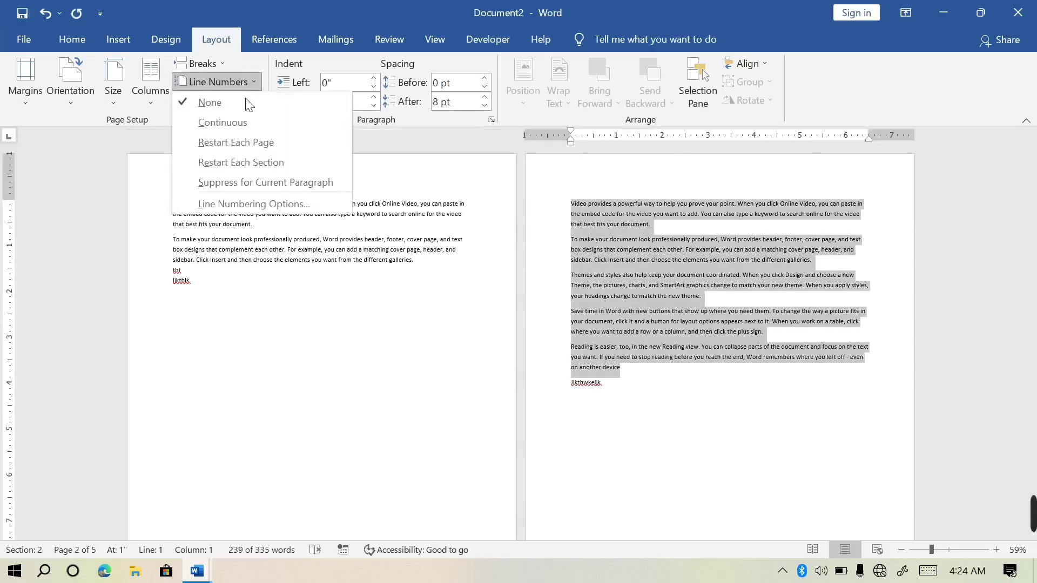
pyautogui.click(227, 82)
pyautogui.click(225, 80)
pyautogui.click(205, 80)
pyautogui.click(204, 80)
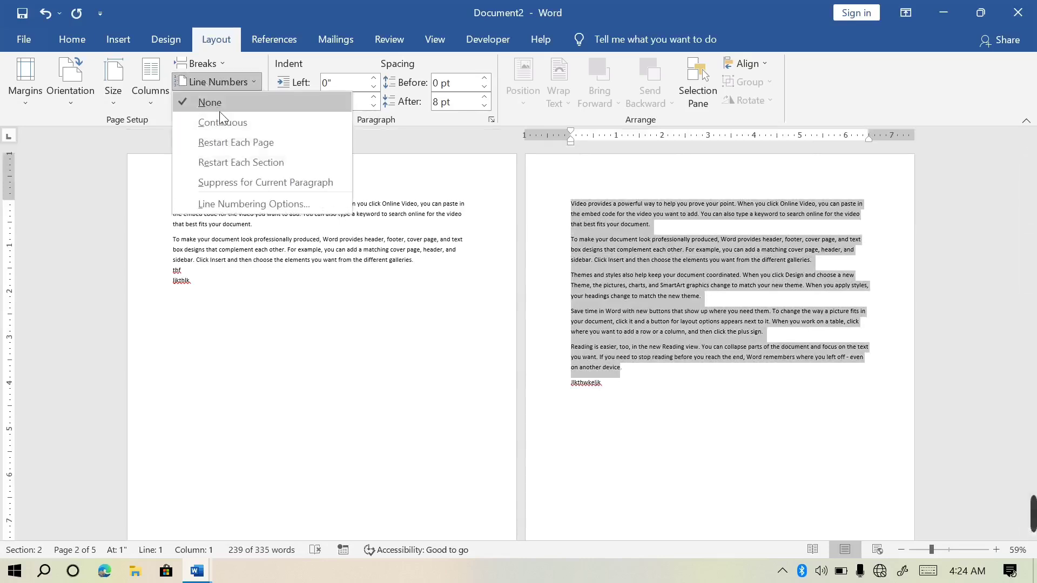
pyautogui.click(228, 122)
pyautogui.click(604, 383)
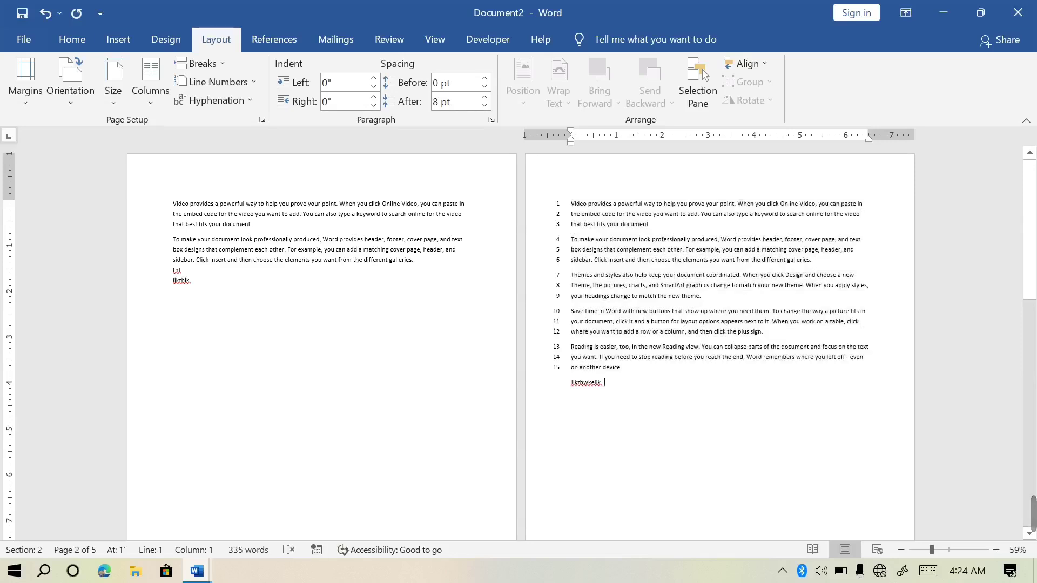
# Format all the text on the first page as a numbered list in the "1. 2. 3." style.
pyautogui.moveTo(605, 382); pyautogui.dragTo(571, 213)
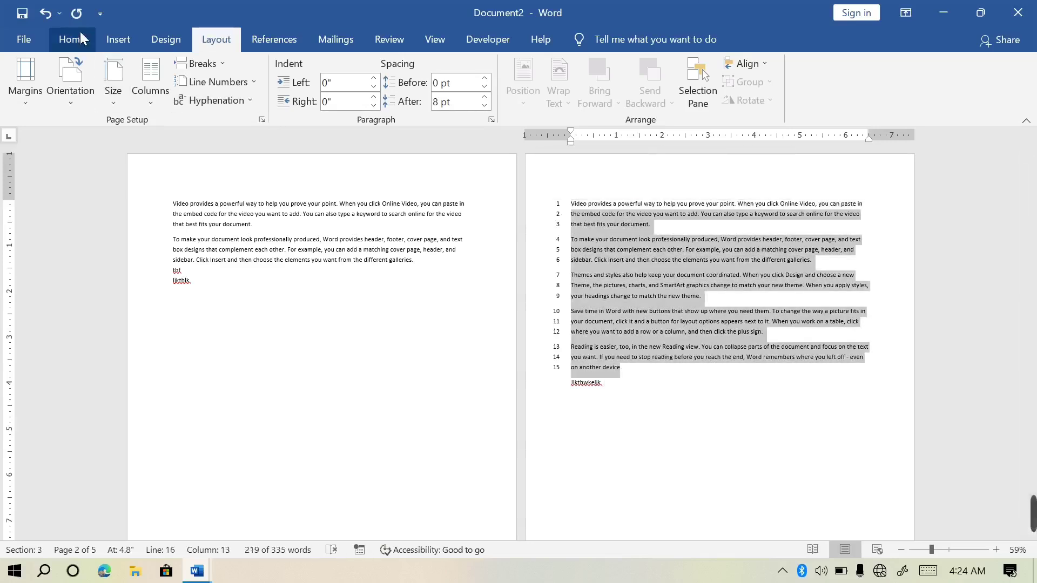
pyautogui.click(72, 39)
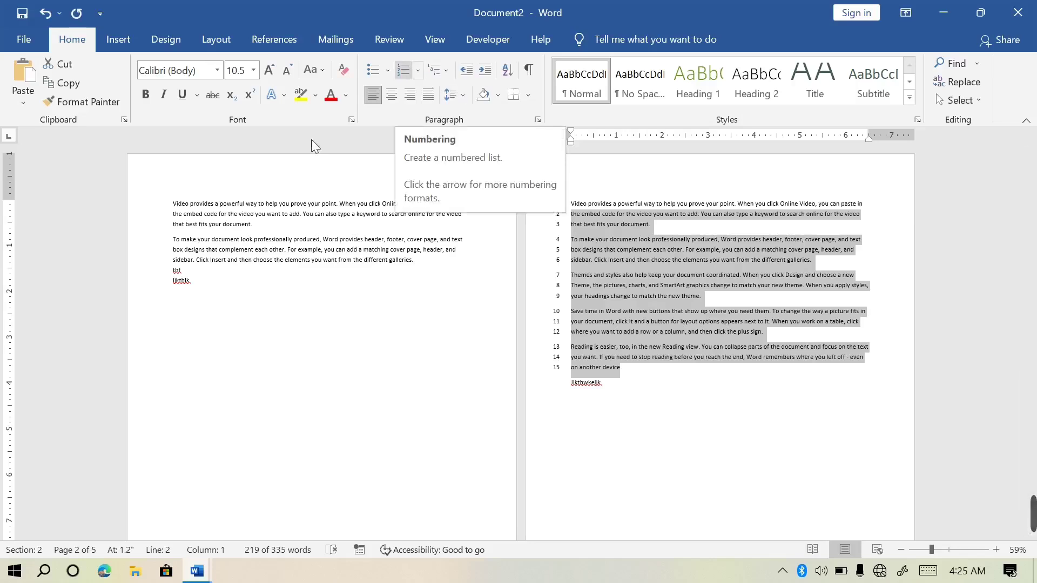
pyautogui.moveTo(193, 280); pyautogui.dragTo(172, 203)
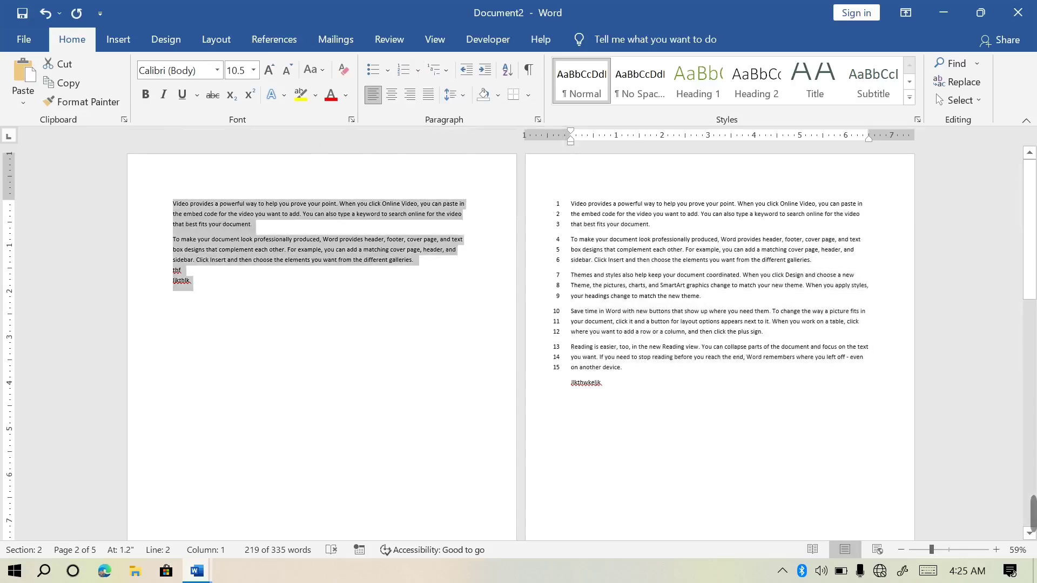
pyautogui.click(419, 71)
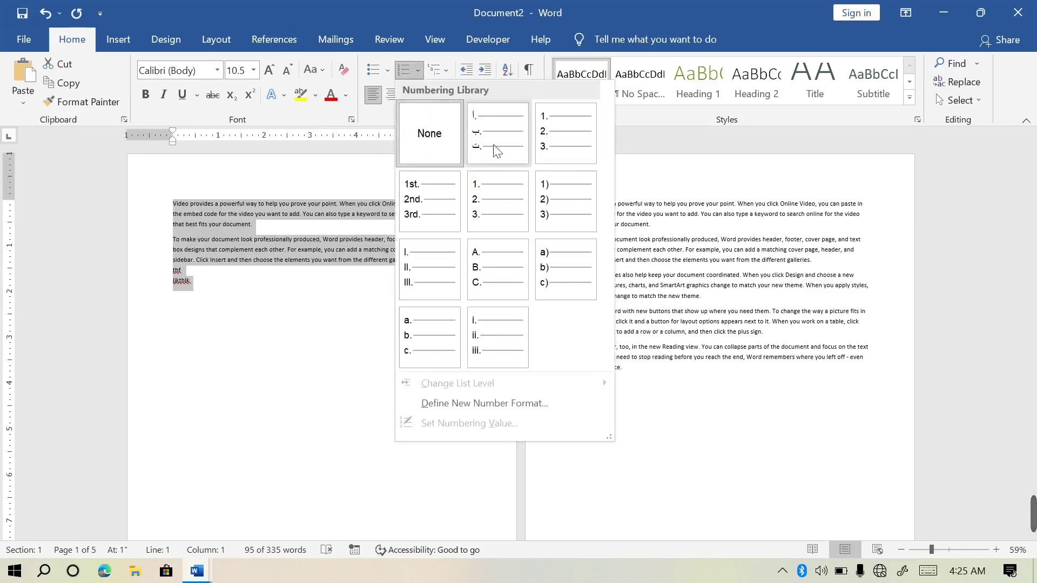
pyautogui.click(545, 139)
pyautogui.click(232, 318)
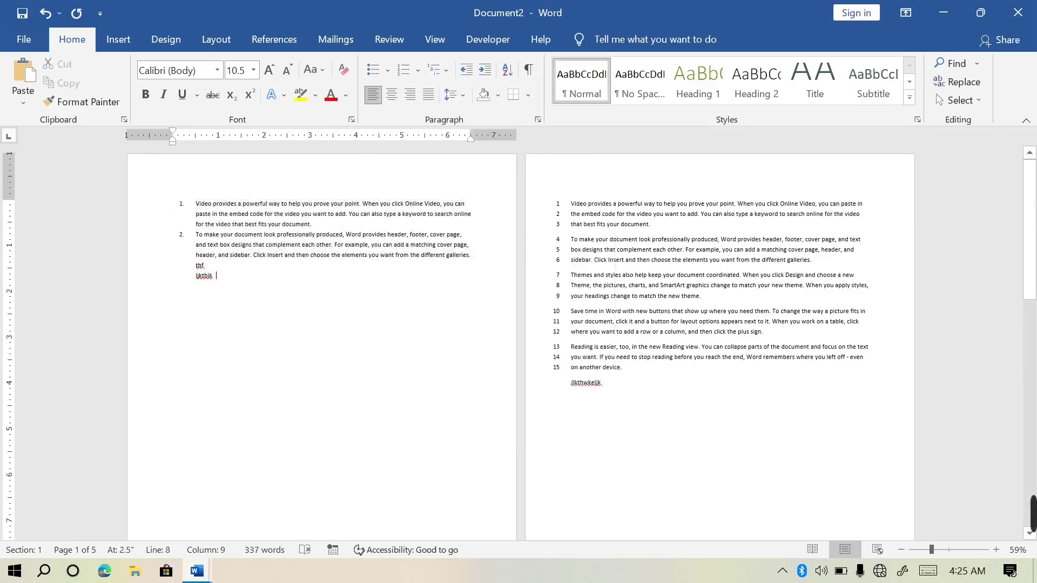
# Compare the first page's numbered list with the second page's line numbering, and review the Line Numbers options.
pyautogui.moveTo(604, 385); pyautogui.dragTo(572, 204)
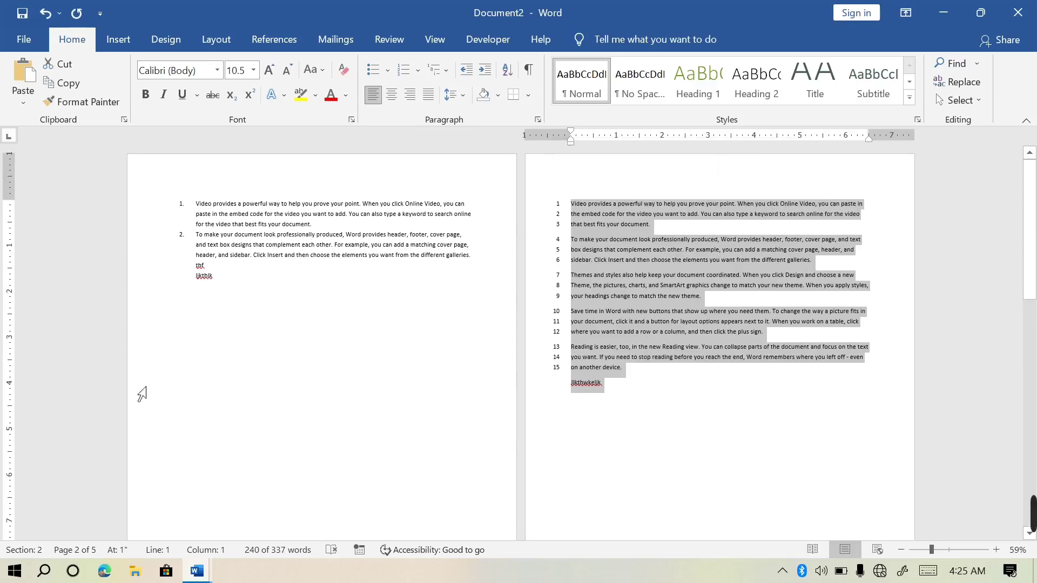
pyautogui.moveTo(195, 203); pyautogui.dragTo(214, 276)
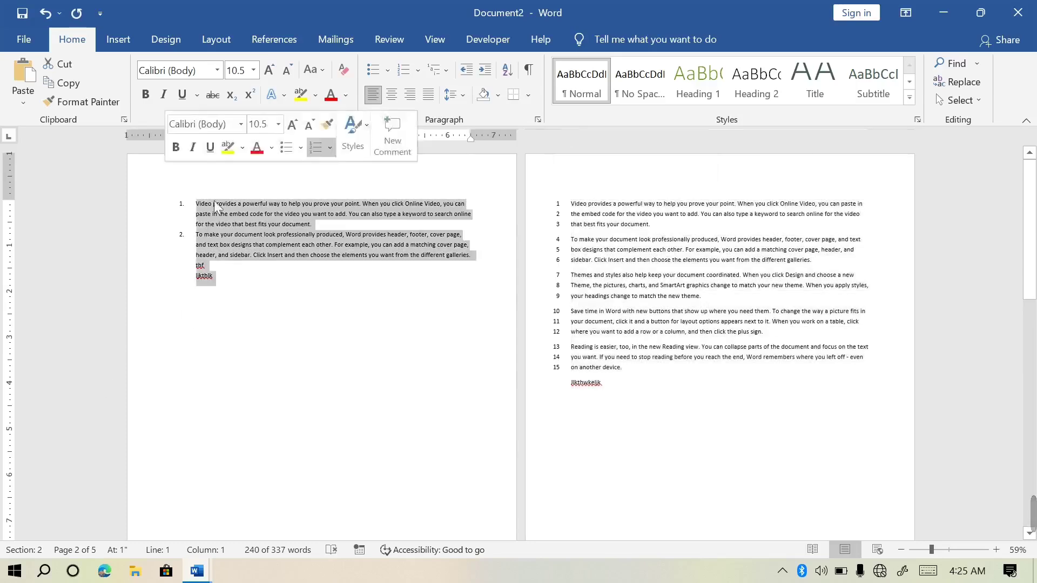
pyautogui.click(246, 245)
pyautogui.click(630, 383)
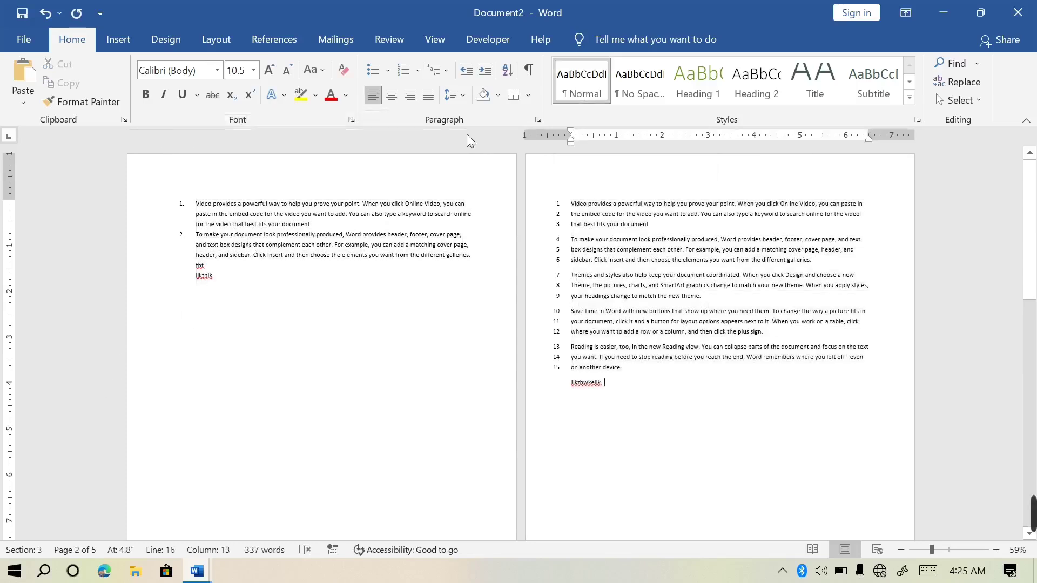
pyautogui.click(221, 43)
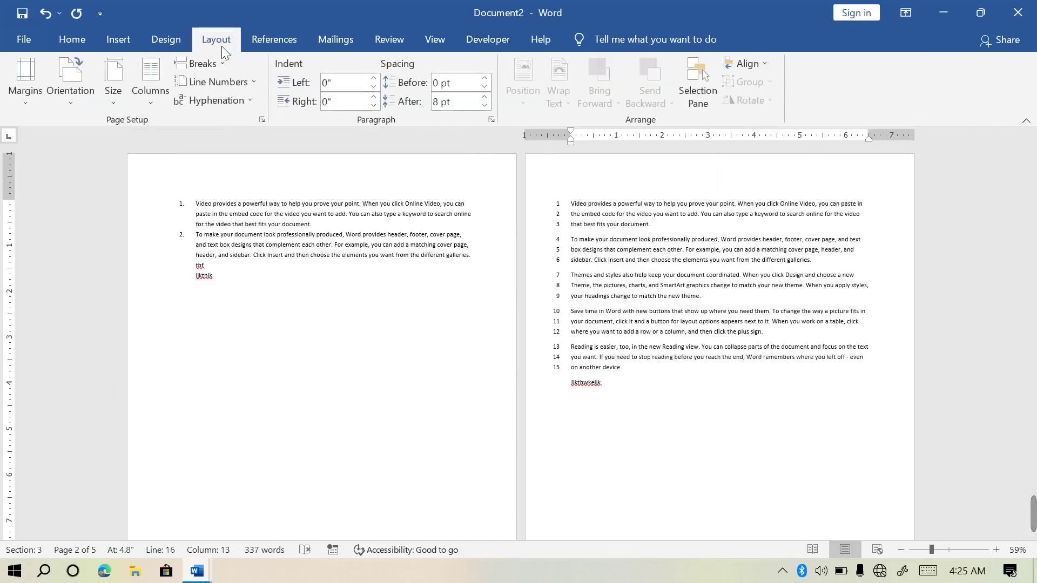
pyautogui.click(258, 83)
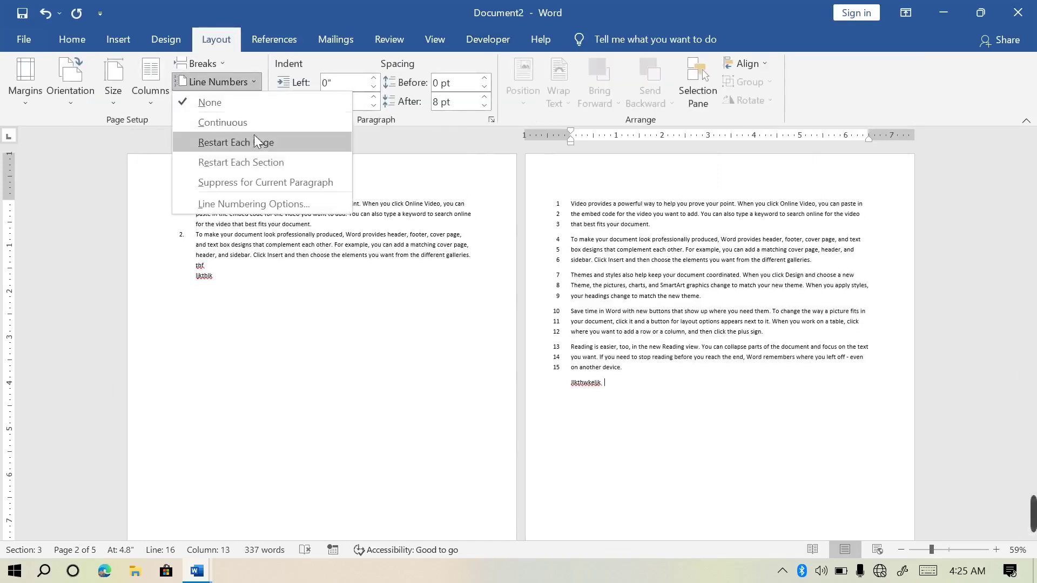
pyautogui.click(335, 308)
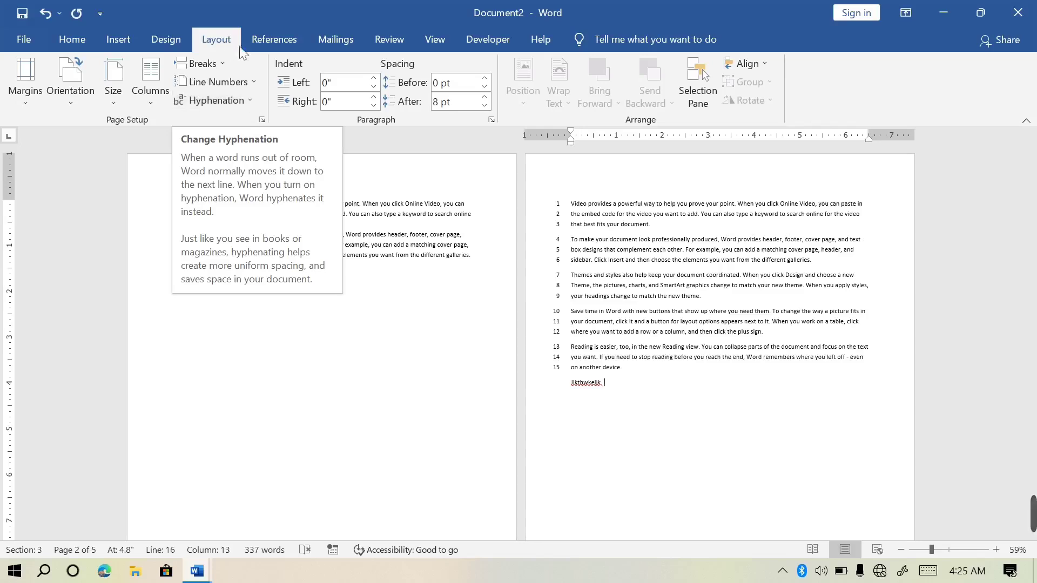
pyautogui.click(261, 76)
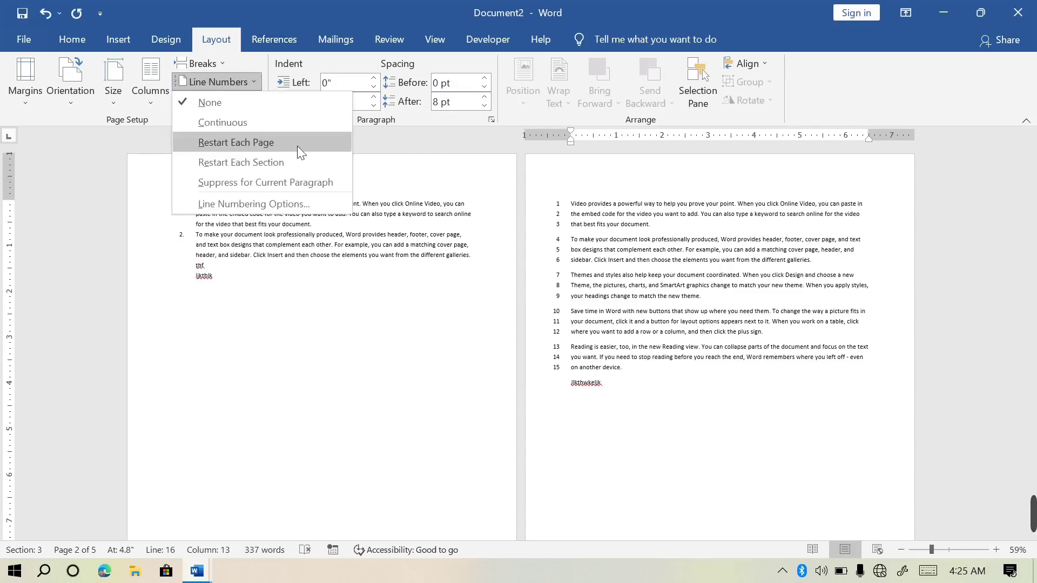
pyautogui.click(629, 376)
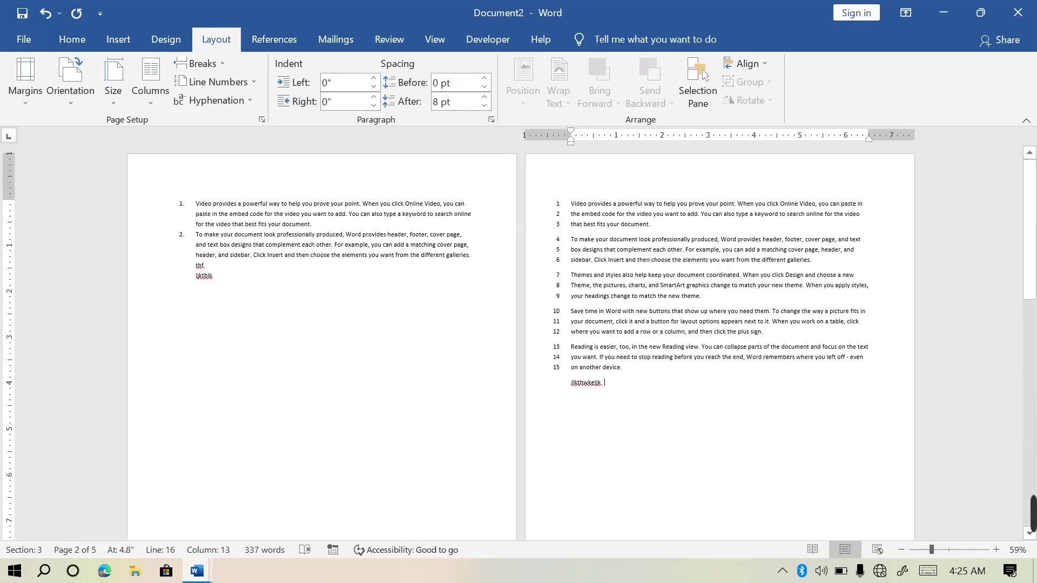
# Copy the second page's line-numbered text and paste it twice, at the end of that page and onto the third page.
pyautogui.hotkey('ctrl', 'a')
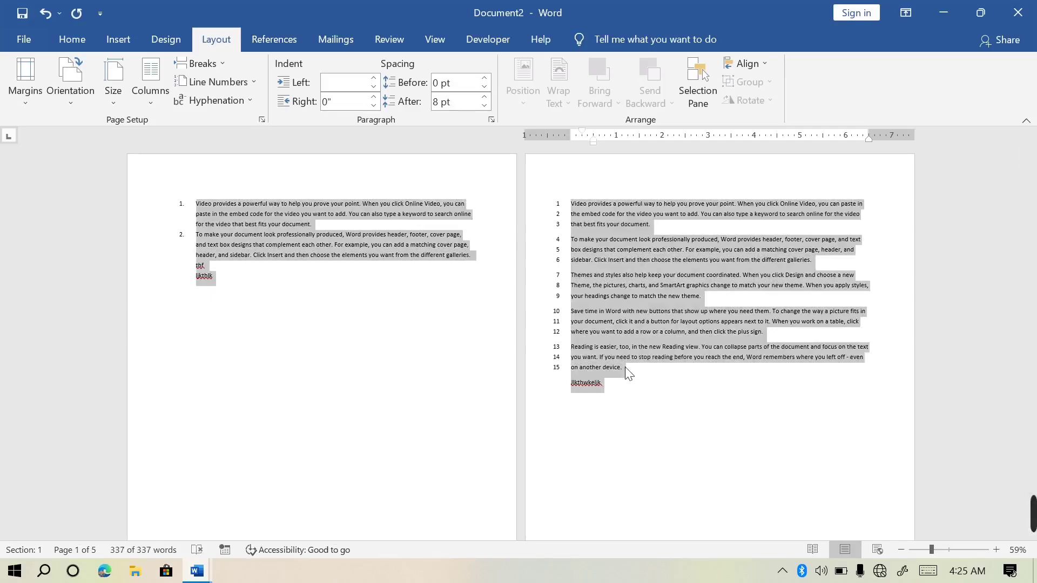
pyautogui.hotkey('ctrl', 'v')
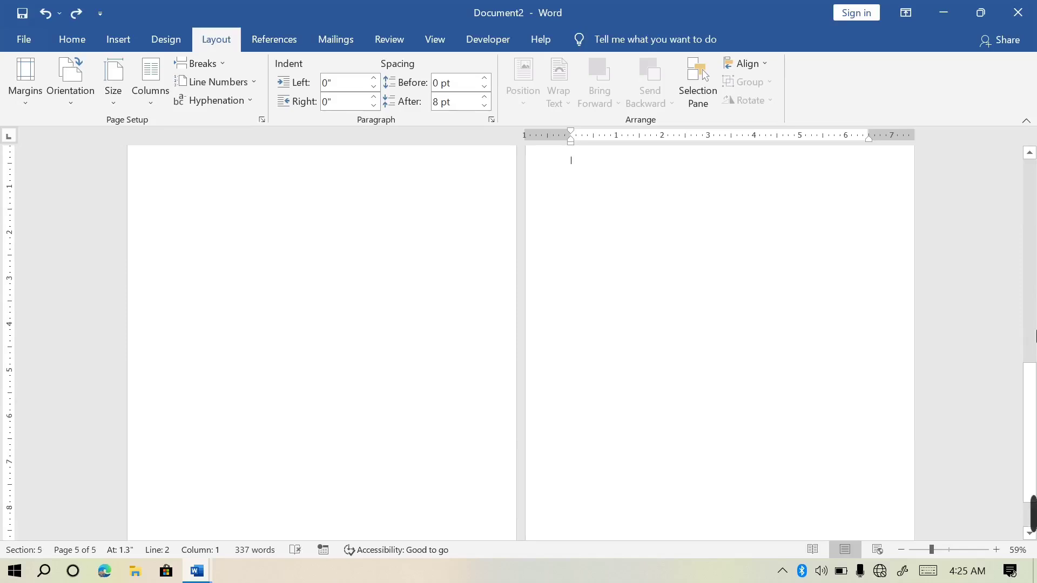
pyautogui.moveTo(1033, 400); pyautogui.dragTo(1033, 205)
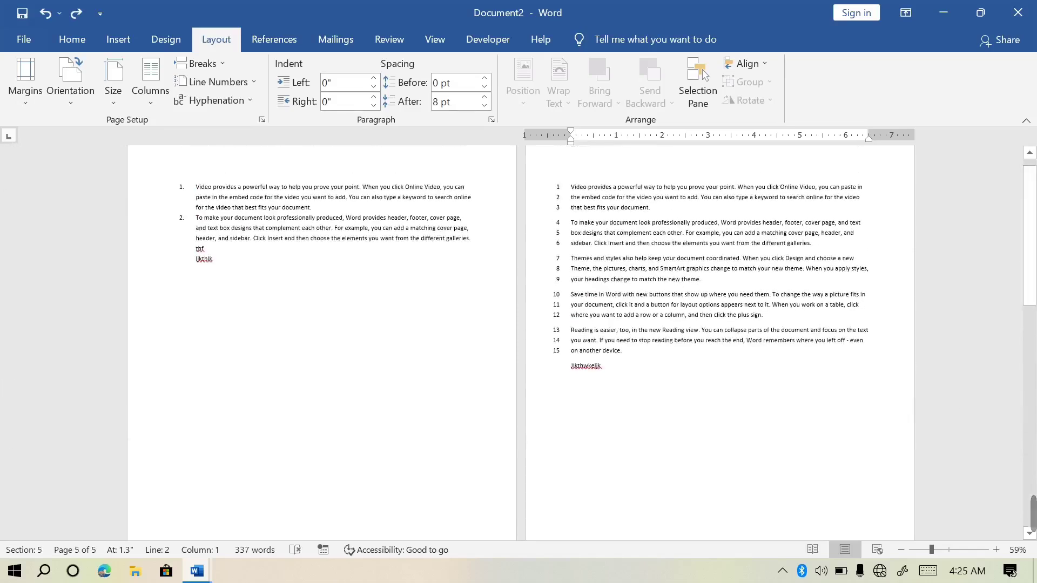
pyautogui.moveTo(553, 372); pyautogui.dragTo(553, 192)
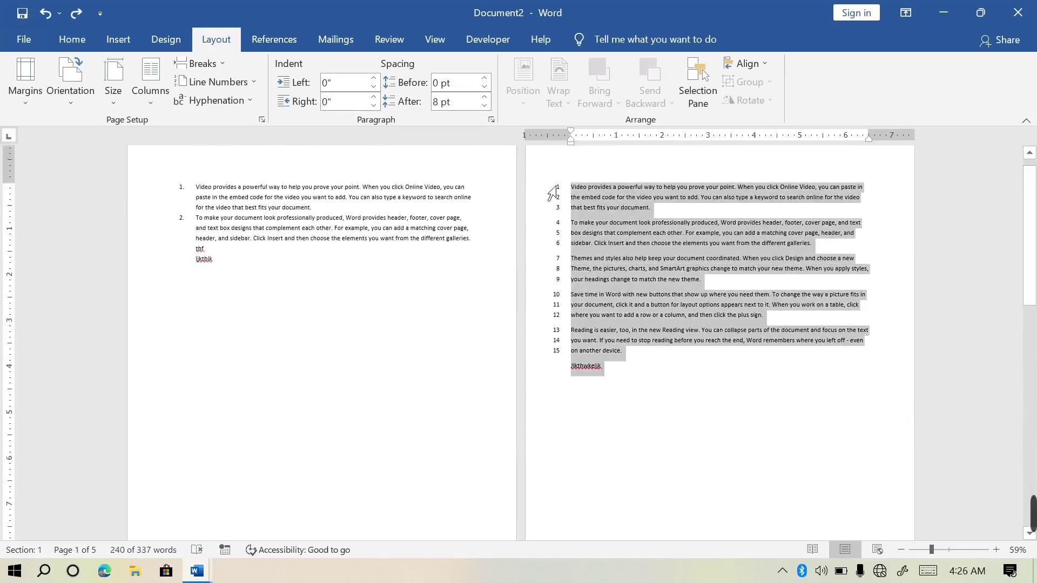
pyautogui.hotkey('ctrl', 'v')
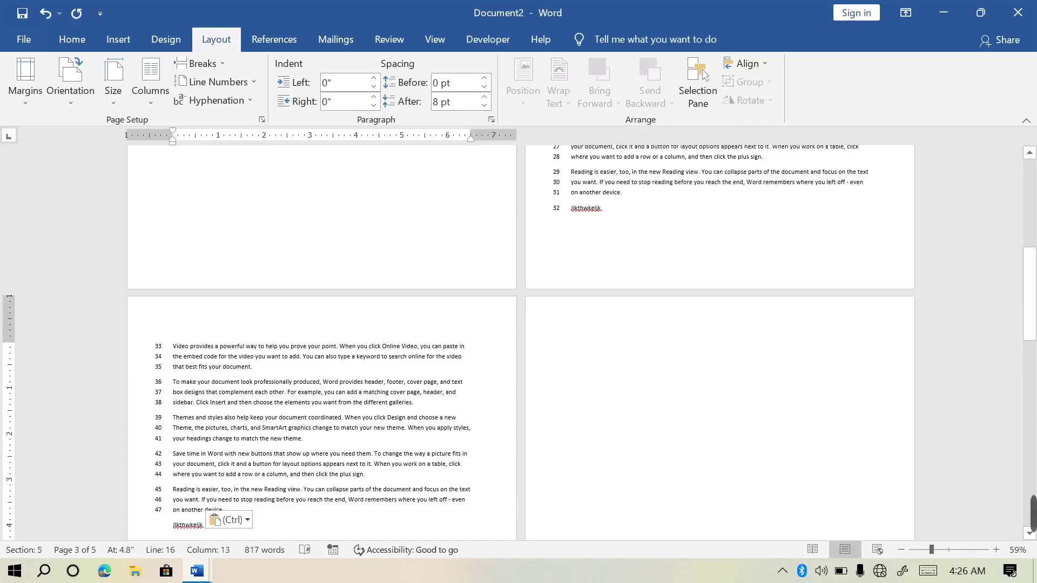
# Set the line numbers of the pasted text on the third page to Restart Each Page, and review the other line numbering options.
pyautogui.click(944, 549)
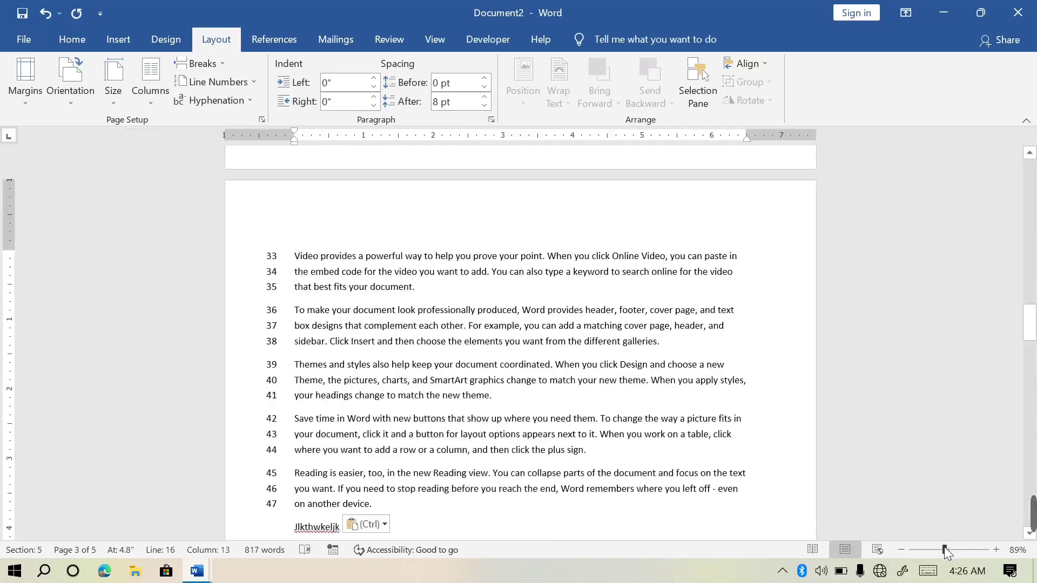
pyautogui.moveTo(1031, 323)
pyautogui.mouseDown()
pyautogui.moveTo(1032, 238)
pyautogui.moveTo(1032, 317)
pyautogui.mouseUp()
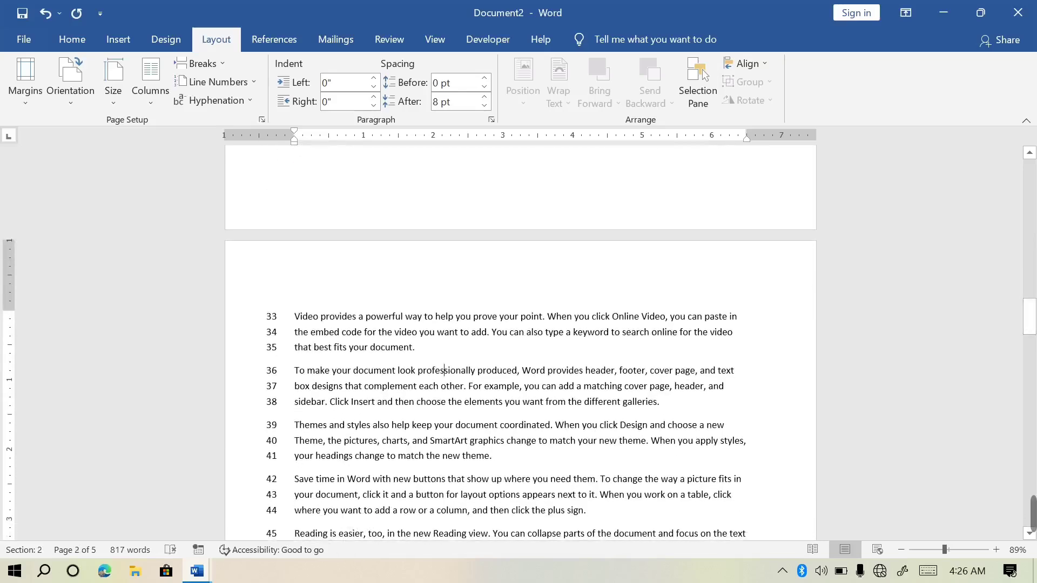
pyautogui.click(252, 86)
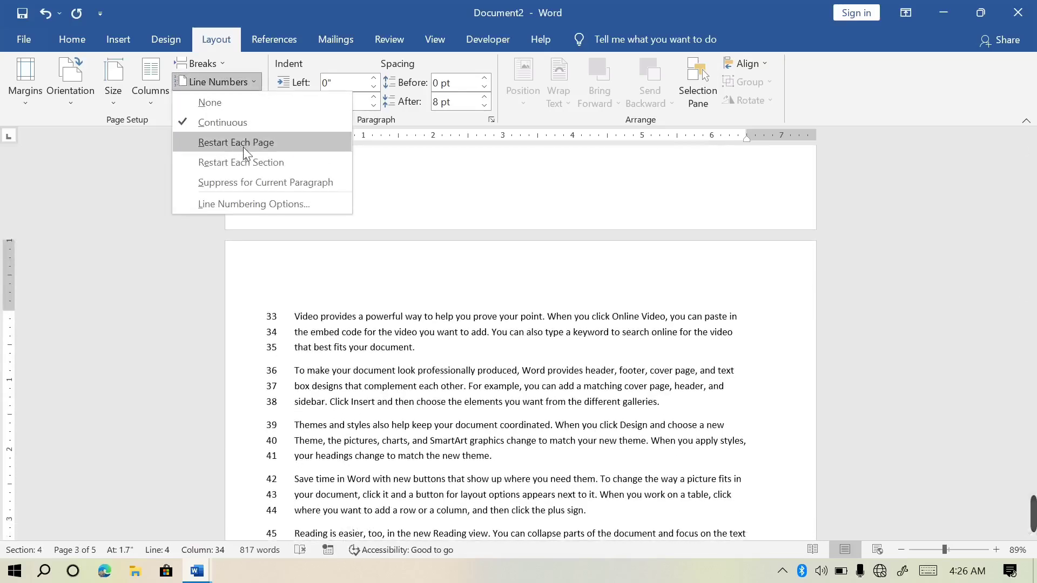
pyautogui.click(243, 147)
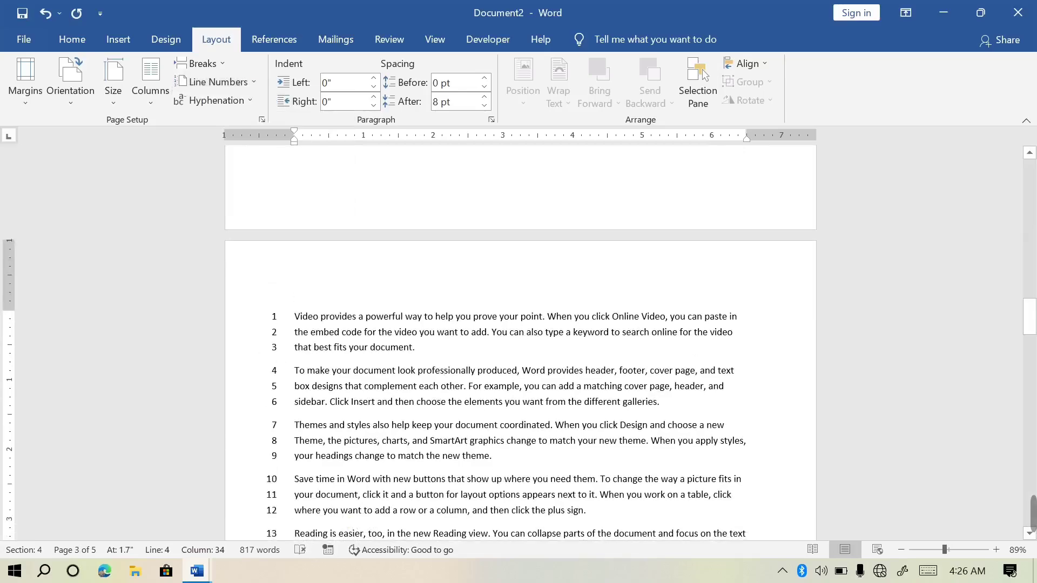
pyautogui.moveTo(1031, 317)
pyautogui.mouseDown()
pyautogui.moveTo(1032, 253)
pyautogui.moveTo(1033, 326)
pyautogui.mouseUp()
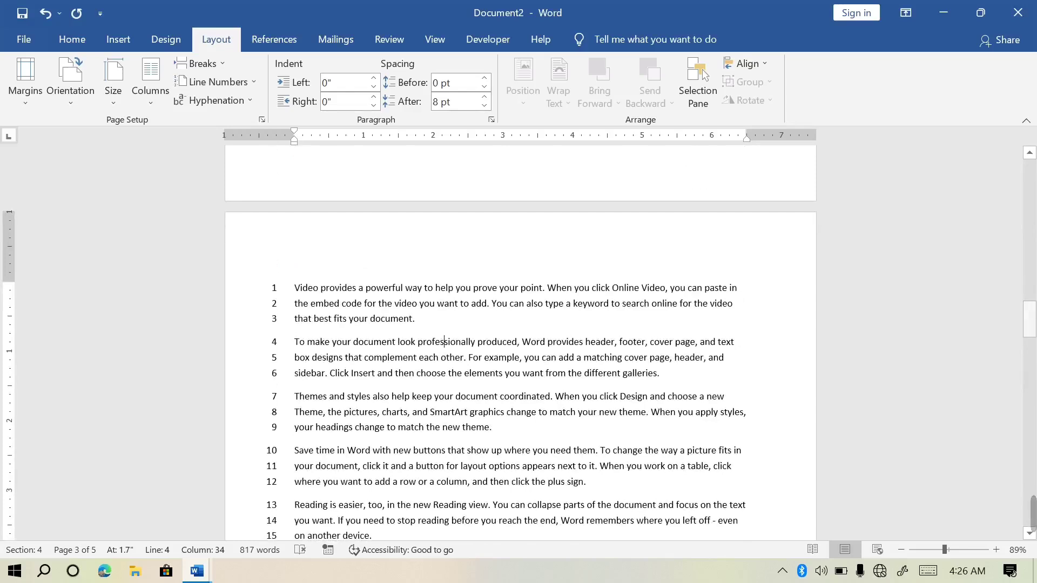
pyautogui.click(261, 80)
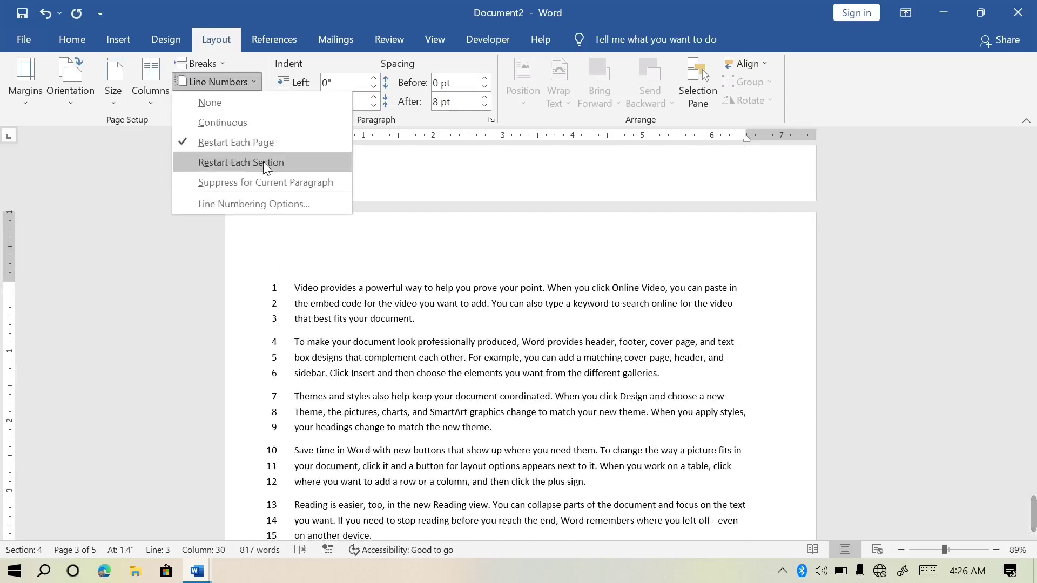
pyautogui.click(250, 142)
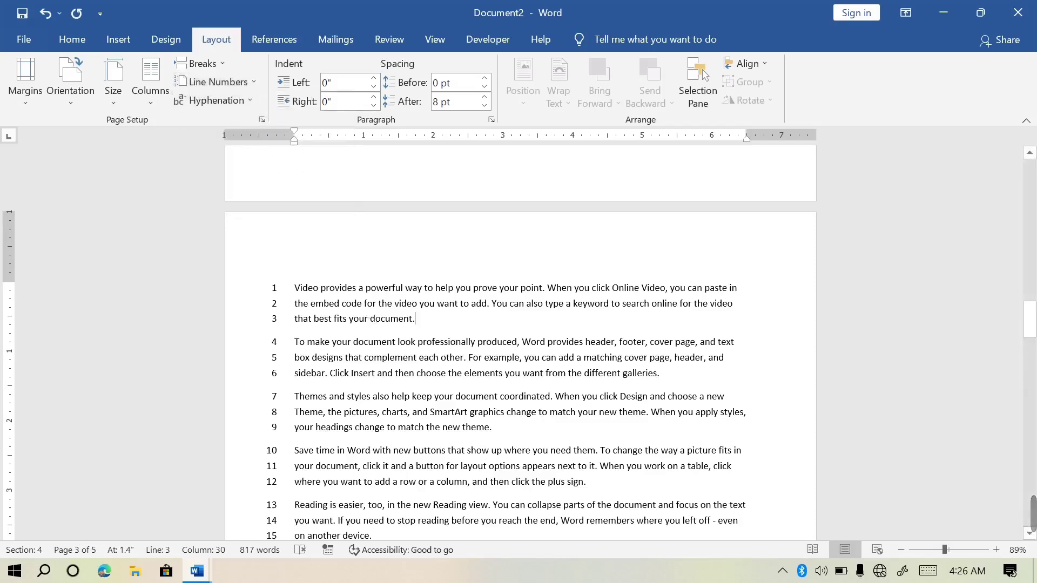
# Turn on Automatic hyphenation for the document.
pyautogui.tripleClick(404, 320)
pyautogui.click(404, 320)
pyautogui.hotkey('ctrl', 'a')
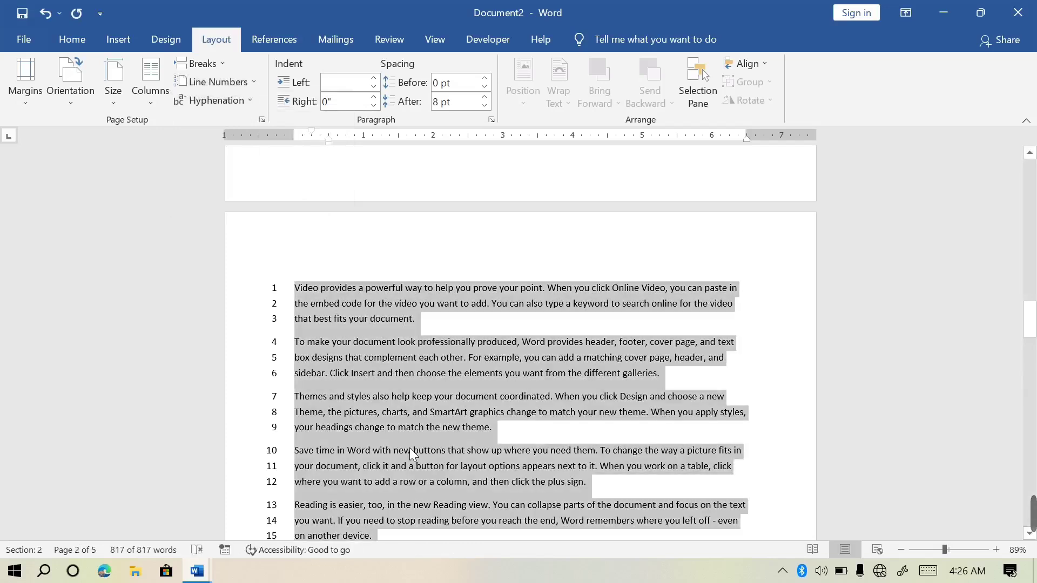
pyautogui.click(406, 427)
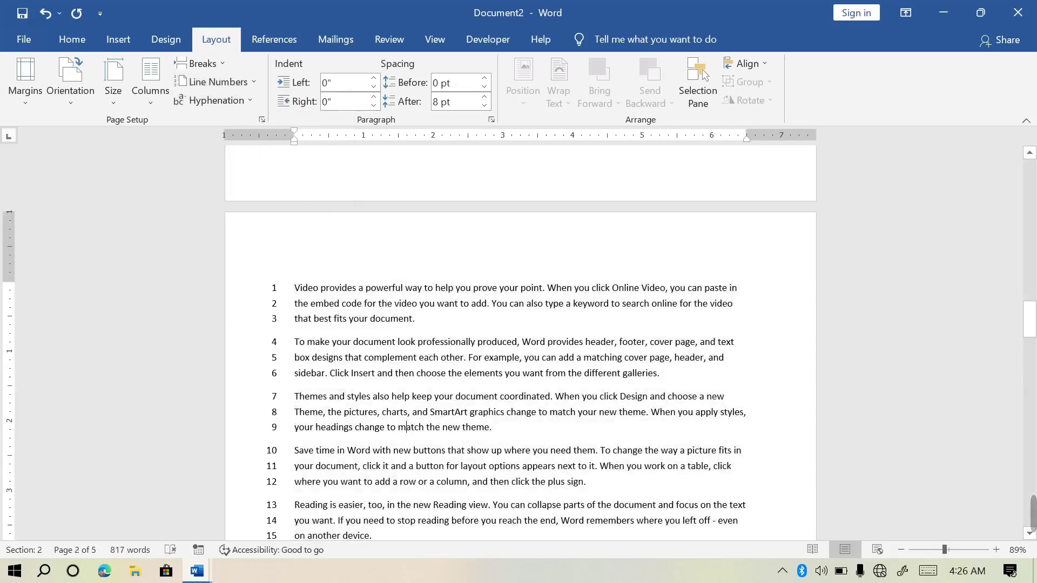
pyautogui.click(254, 102)
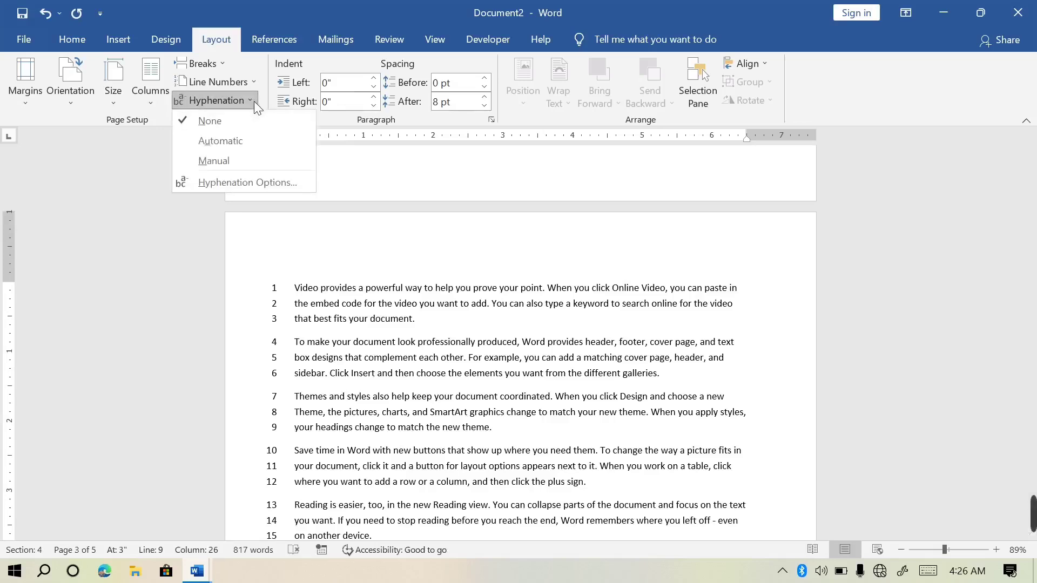
pyautogui.click(259, 145)
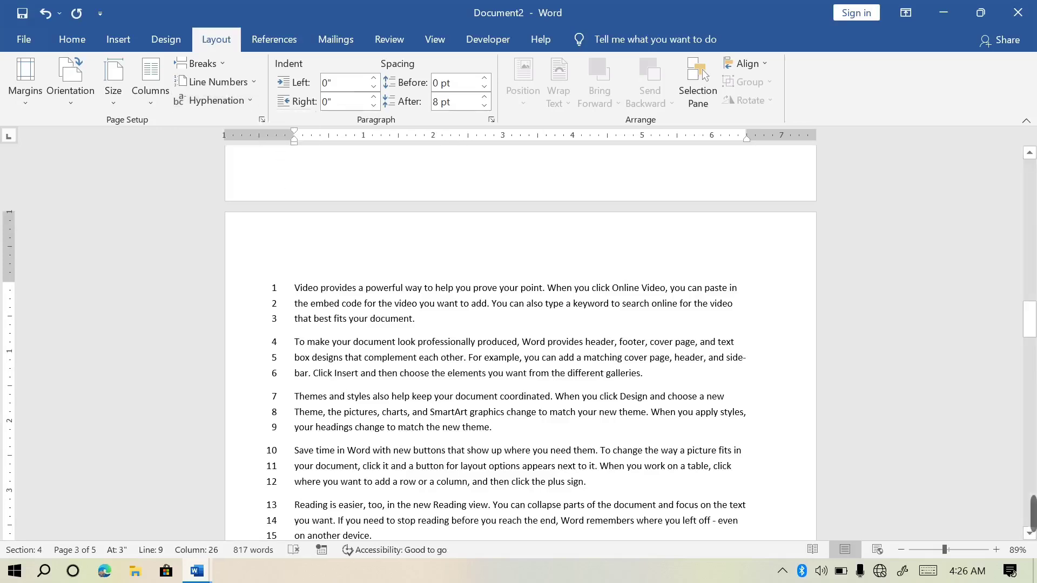
# Run Manual hyphenation on the first three paragraphs of the third page.
pyautogui.moveTo(496, 428); pyautogui.dragTo(296, 289)
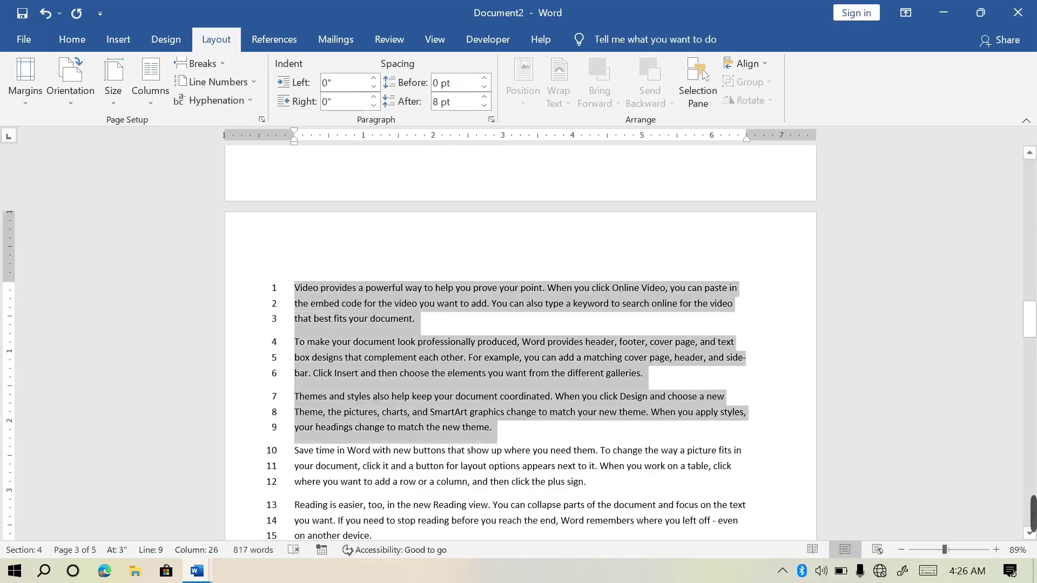
pyautogui.click(250, 100)
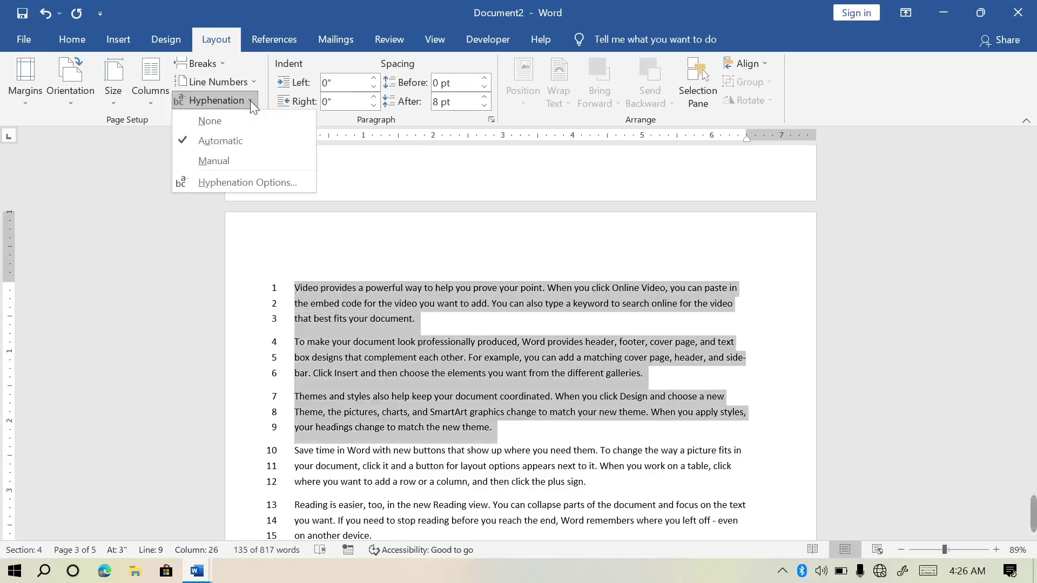
pyautogui.click(244, 160)
pyautogui.click(532, 333)
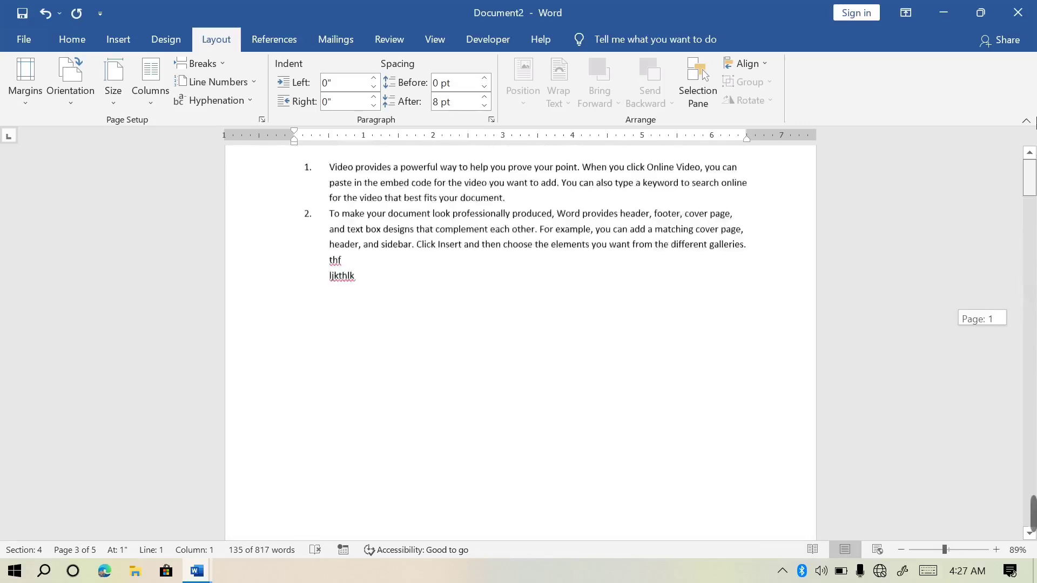
# Set the left indent of the second page's first paragraph to 0.4".
pyautogui.scroll(2, 1030, 325)
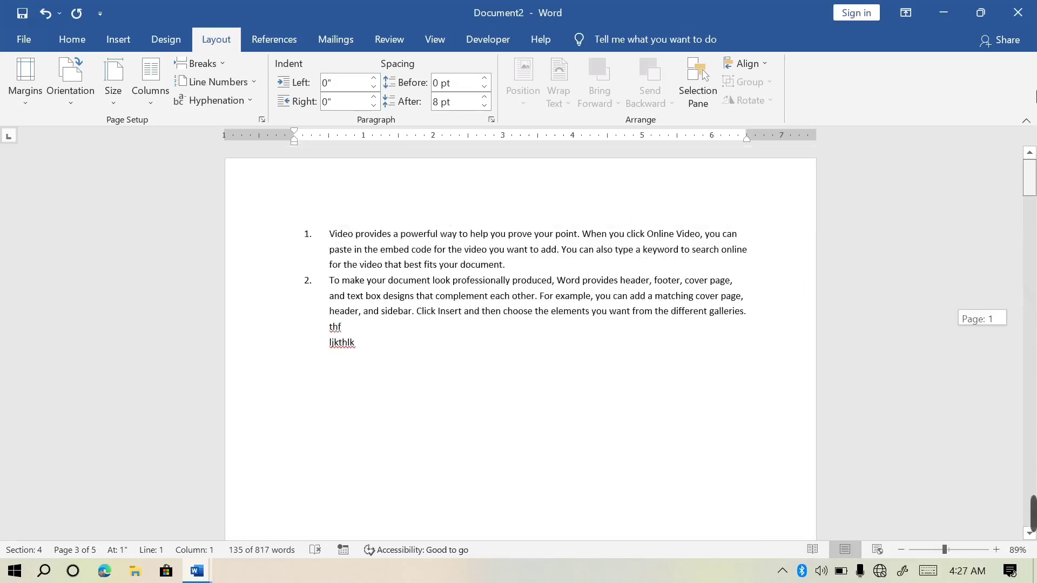
pyautogui.click(574, 234)
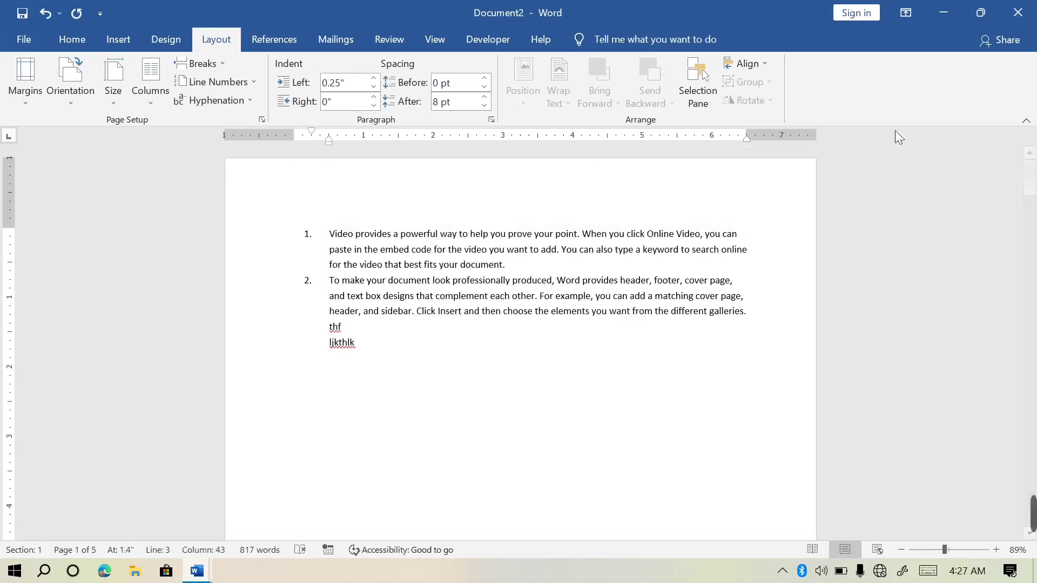
pyautogui.moveTo(1032, 200); pyautogui.dragTo(1032, 232)
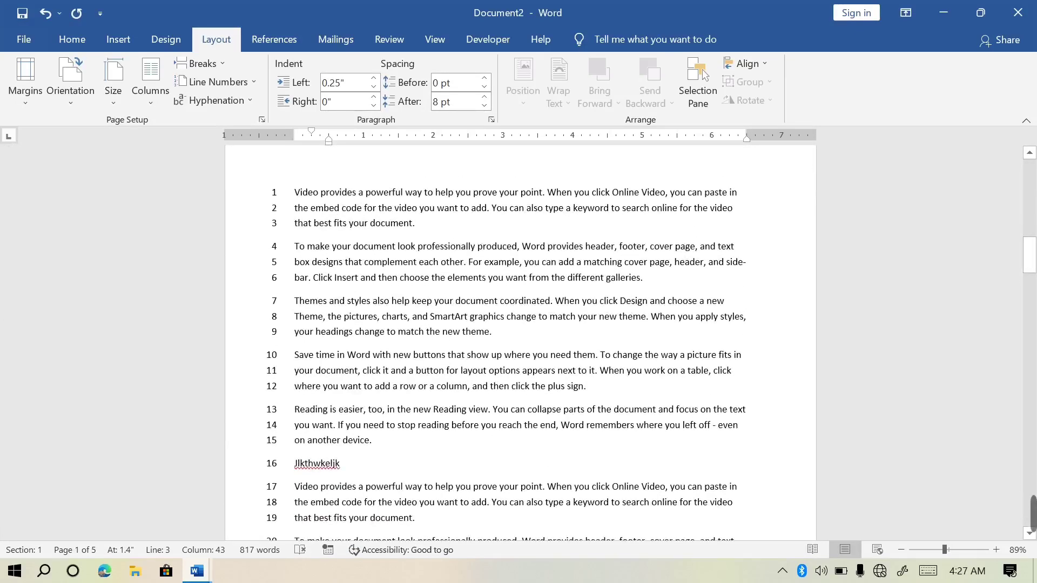
pyautogui.click(373, 79)
pyautogui.click(374, 79)
pyautogui.click(373, 79)
pyautogui.click(373, 79)
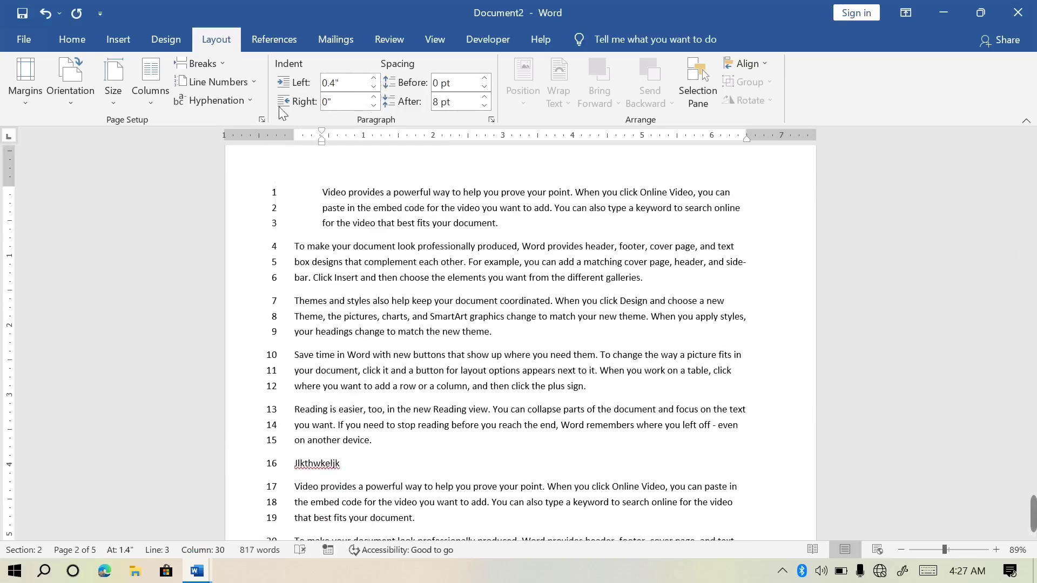
# Increase the right indent of the second page's first paragraph beyond 0.3".
pyautogui.click(376, 98)
pyautogui.click(376, 98)
pyautogui.click(375, 98)
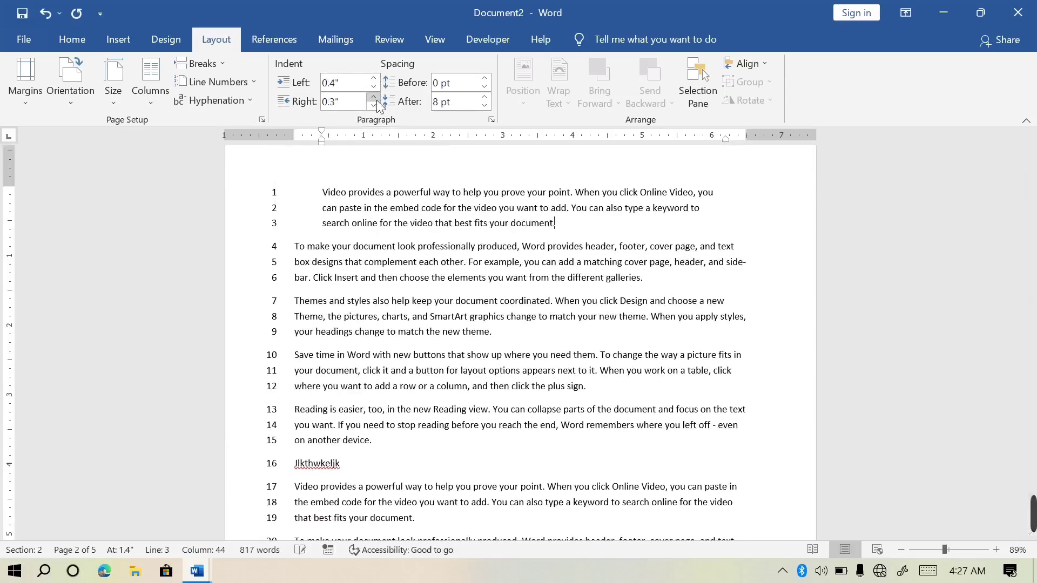
pyautogui.click(377, 99)
pyautogui.click(377, 99)
pyautogui.click(377, 100)
# Set the spacing before the second page's "To make your document look professionally produced" paragraph to 48 pt.
pyautogui.doubleClick(496, 278)
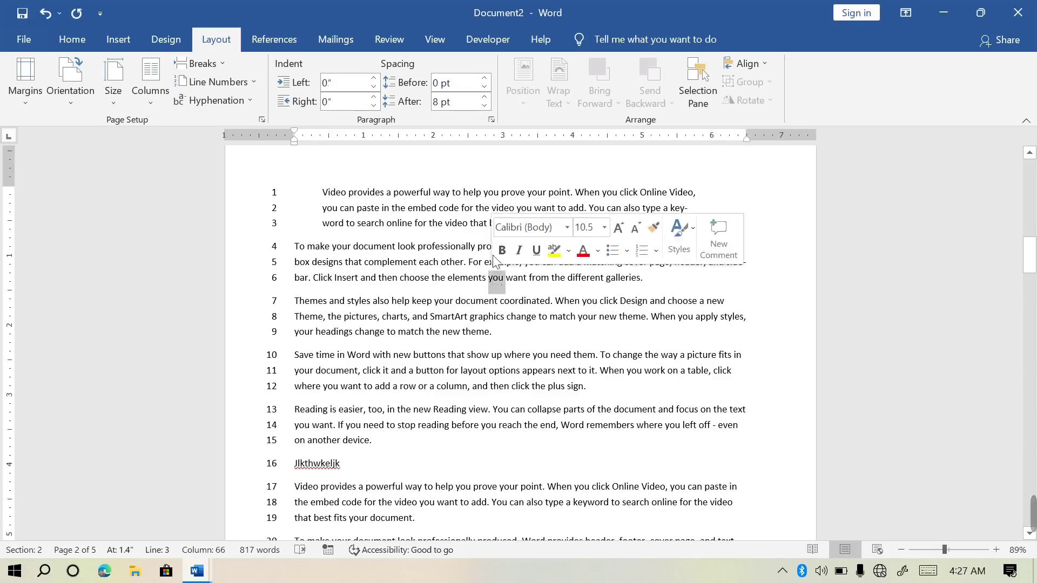
pyautogui.click(484, 79)
pyautogui.click(484, 80)
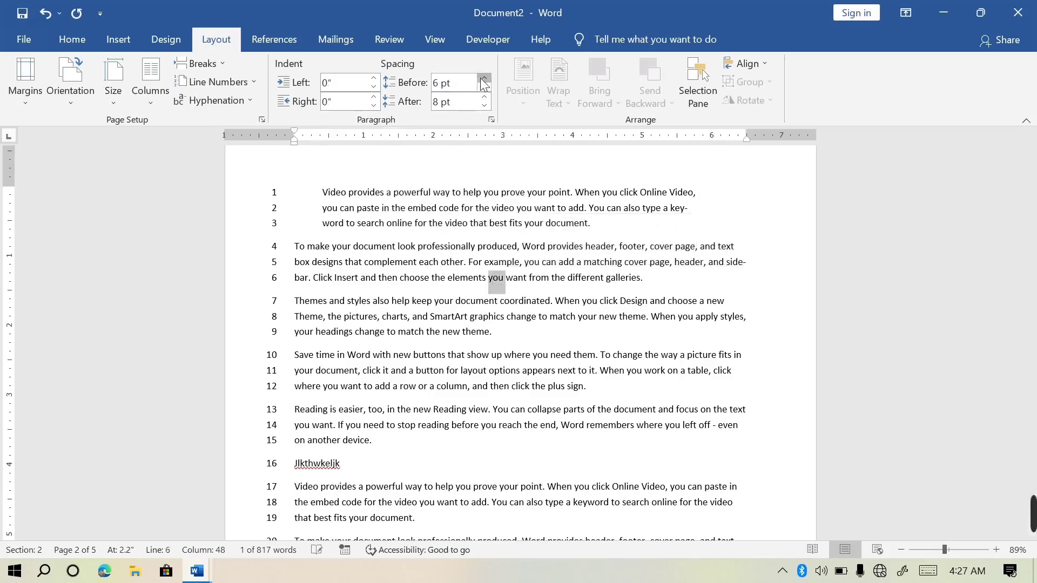
pyautogui.click(483, 80)
pyautogui.click(483, 79)
pyautogui.click(484, 79)
pyautogui.click(483, 79)
pyautogui.click(484, 79)
pyautogui.click(484, 79)
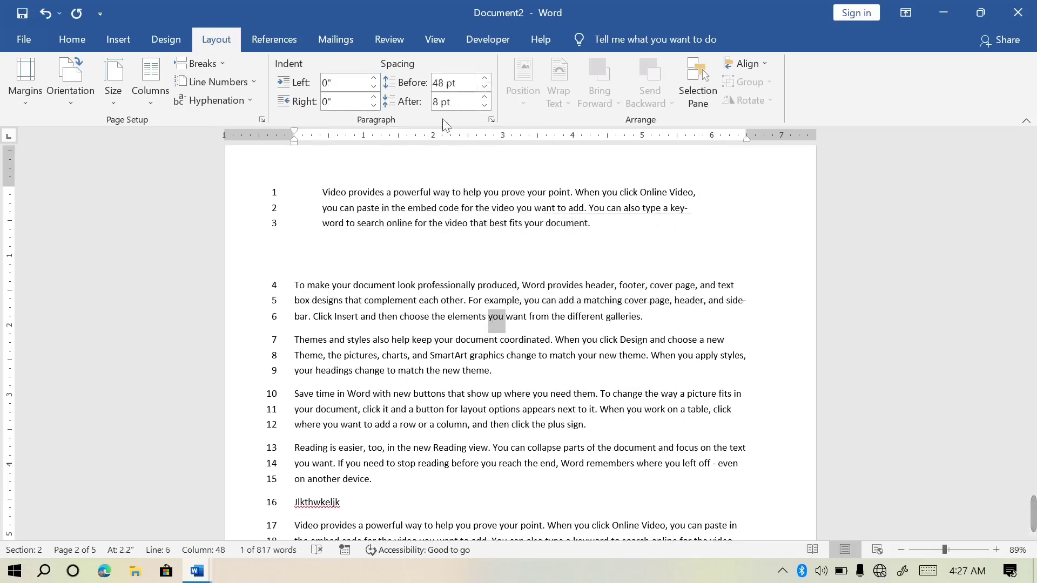
# Set the spacing after the "To make your document look professionally produced" paragraph to 72 pt.
pyautogui.press('Up')
pyautogui.press('Up')
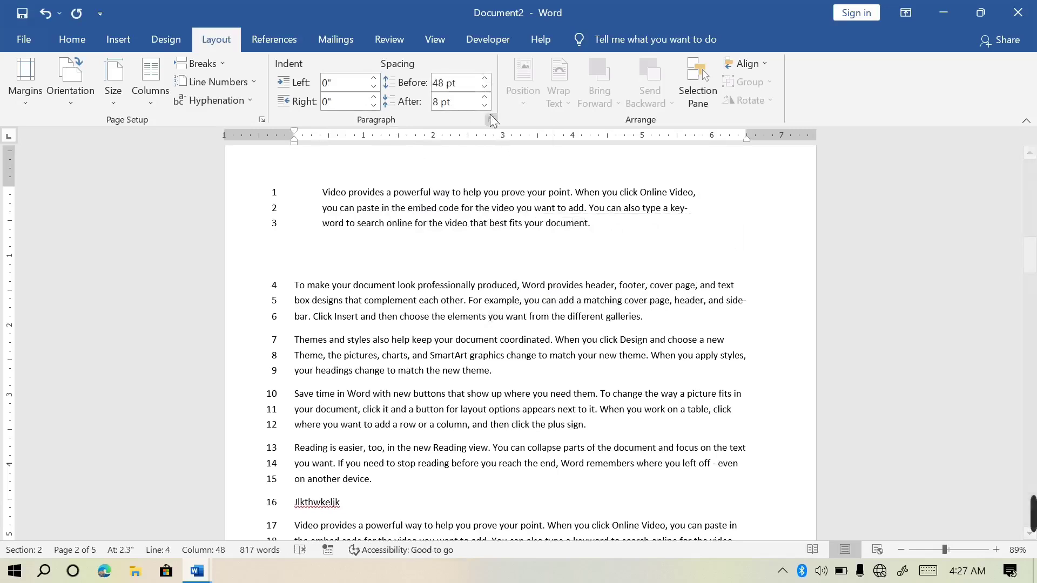
pyautogui.click(485, 106)
pyautogui.click(485, 105)
pyautogui.click(485, 105)
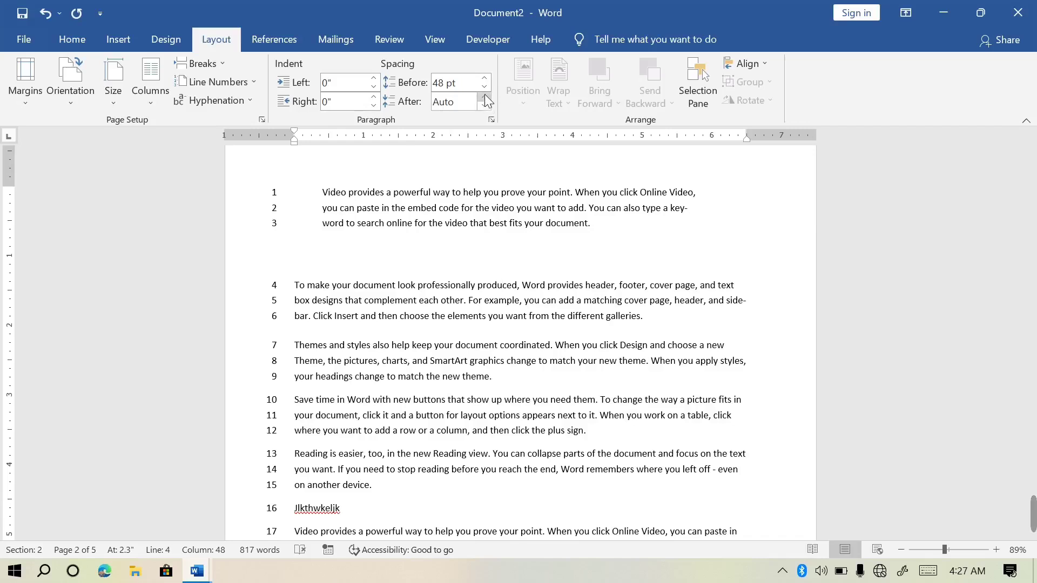
pyautogui.click(485, 95)
pyautogui.click(484, 96)
pyautogui.click(485, 95)
pyautogui.click(484, 95)
pyautogui.click(484, 95)
pyautogui.click(485, 95)
pyautogui.click(485, 96)
pyautogui.click(485, 97)
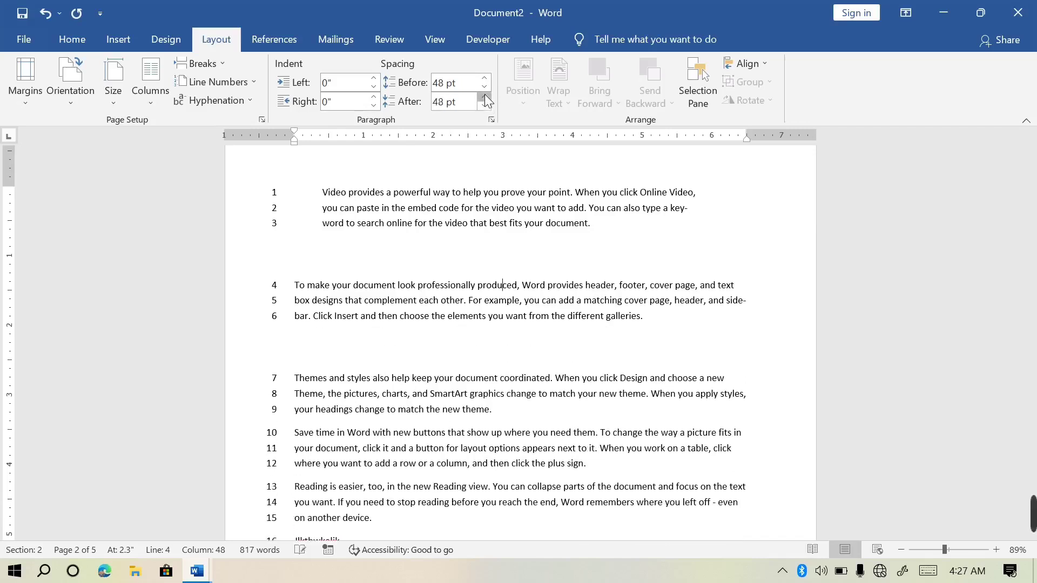
pyautogui.click(485, 96)
pyautogui.click(485, 96)
pyautogui.click(485, 96)
pyautogui.click(485, 96)
pyautogui.click(484, 96)
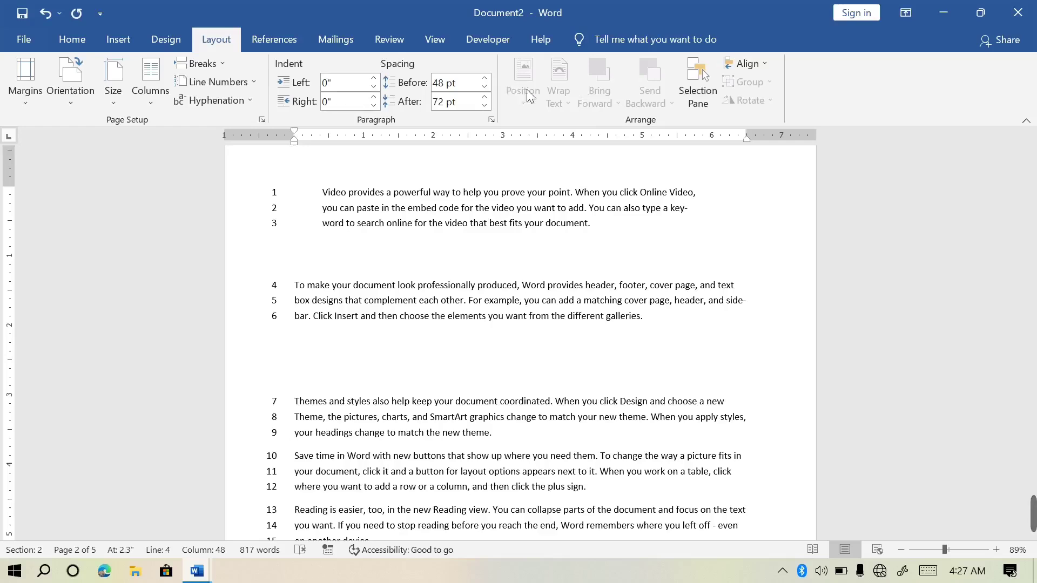
pyautogui.click(122, 43)
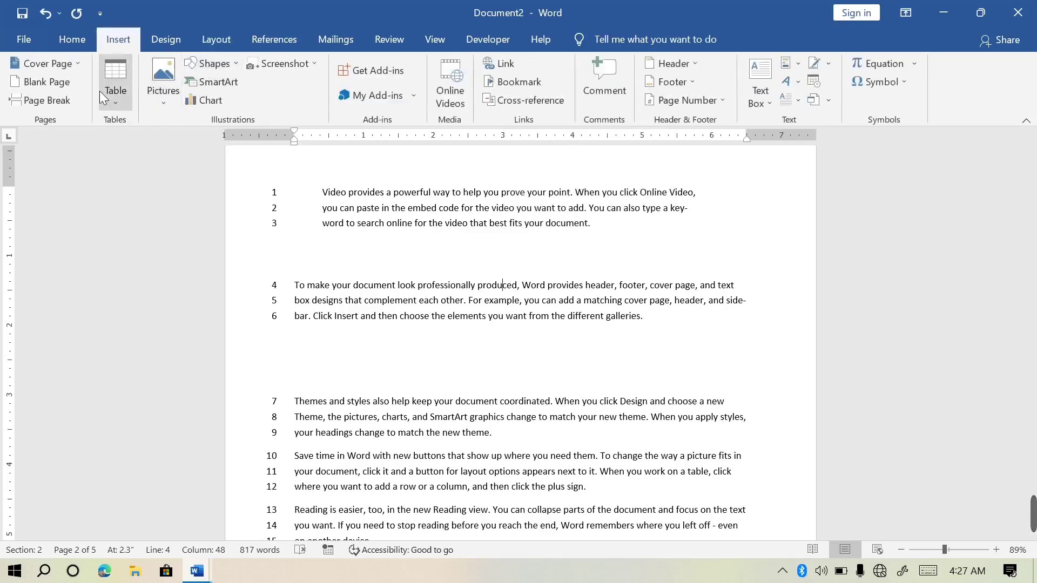
pyautogui.click(208, 46)
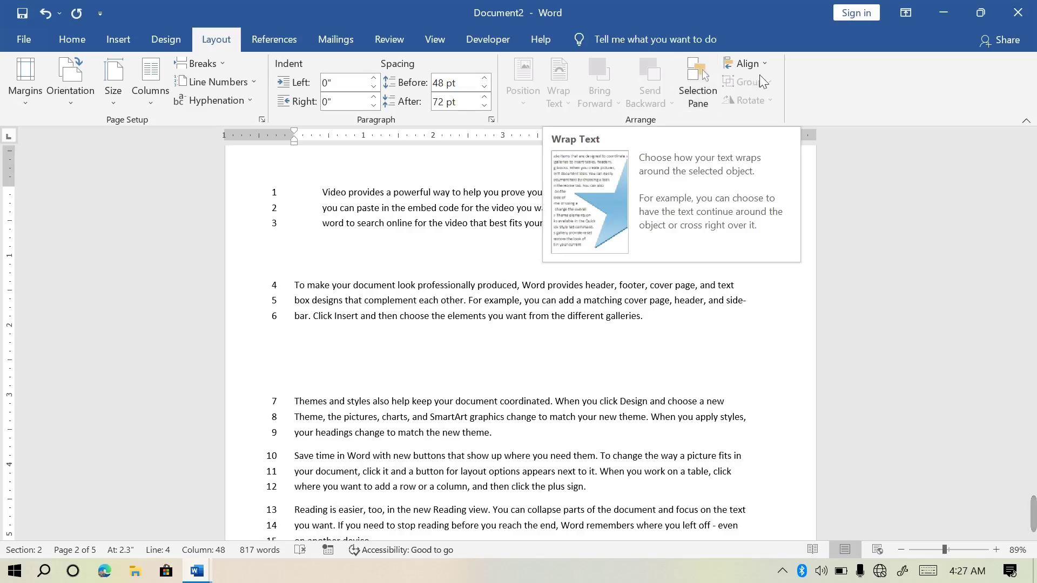
pyautogui.click(291, 39)
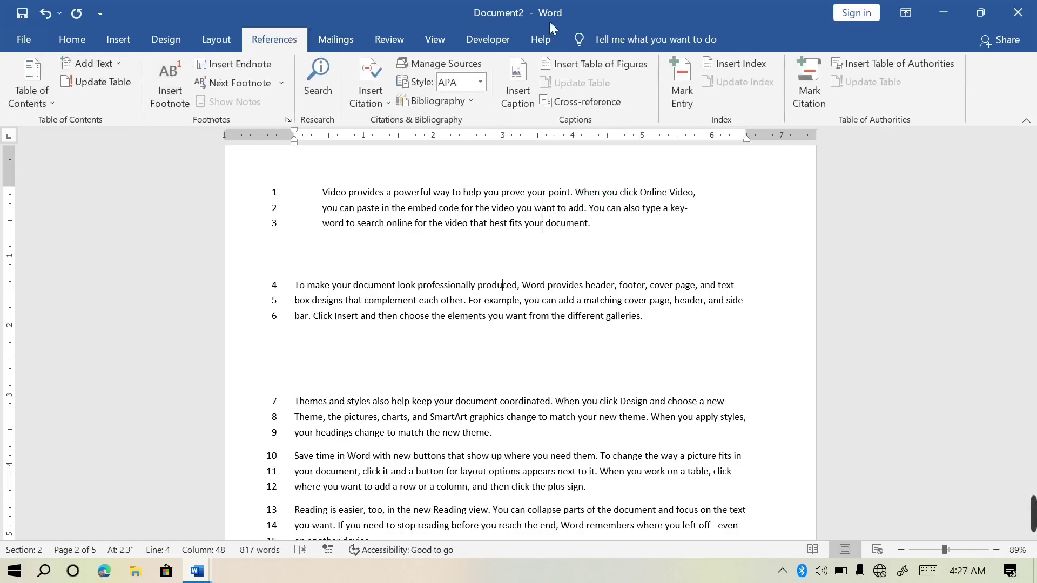
# Close Document2 without saving its changes.
pyautogui.click(1018, 12)
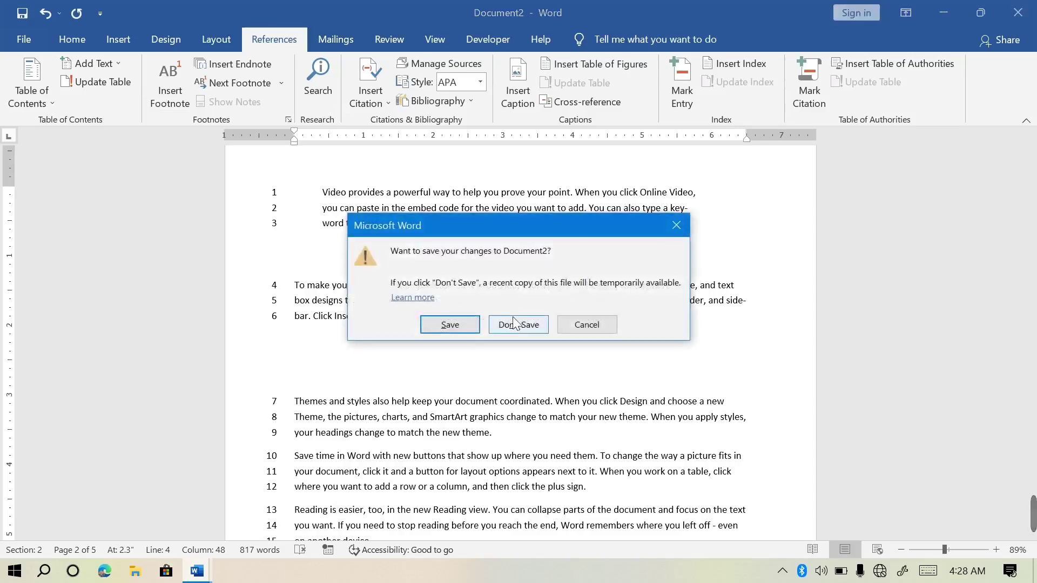
pyautogui.click(513, 324)
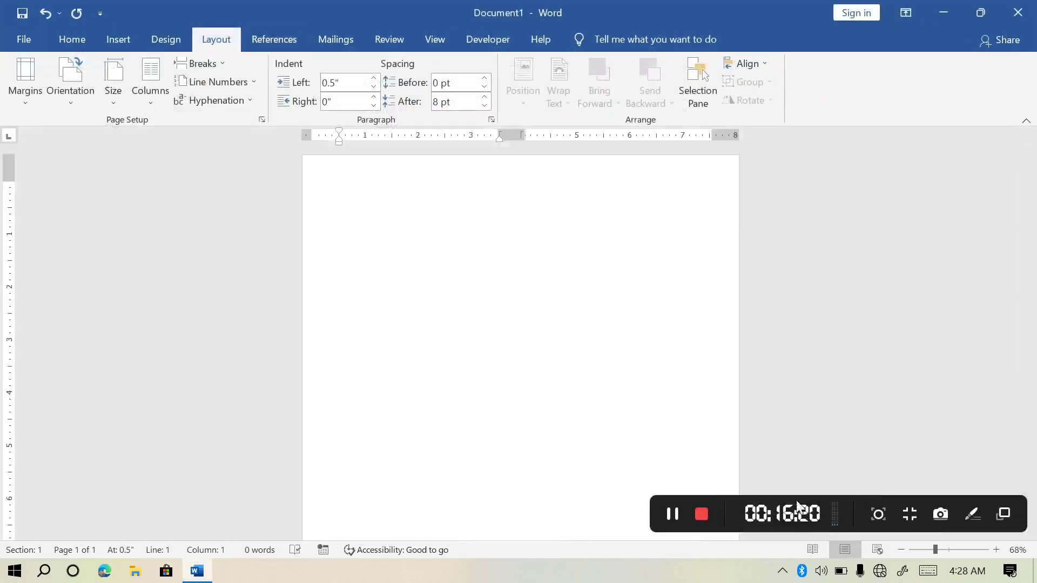